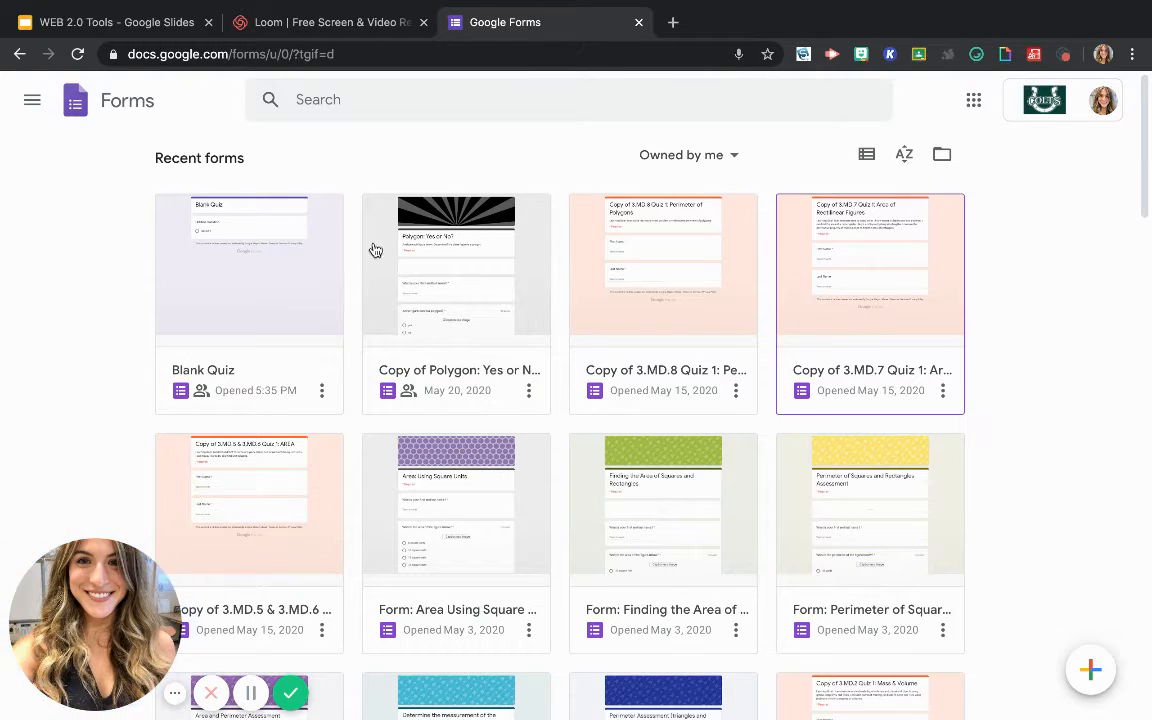
left_click(31, 104)
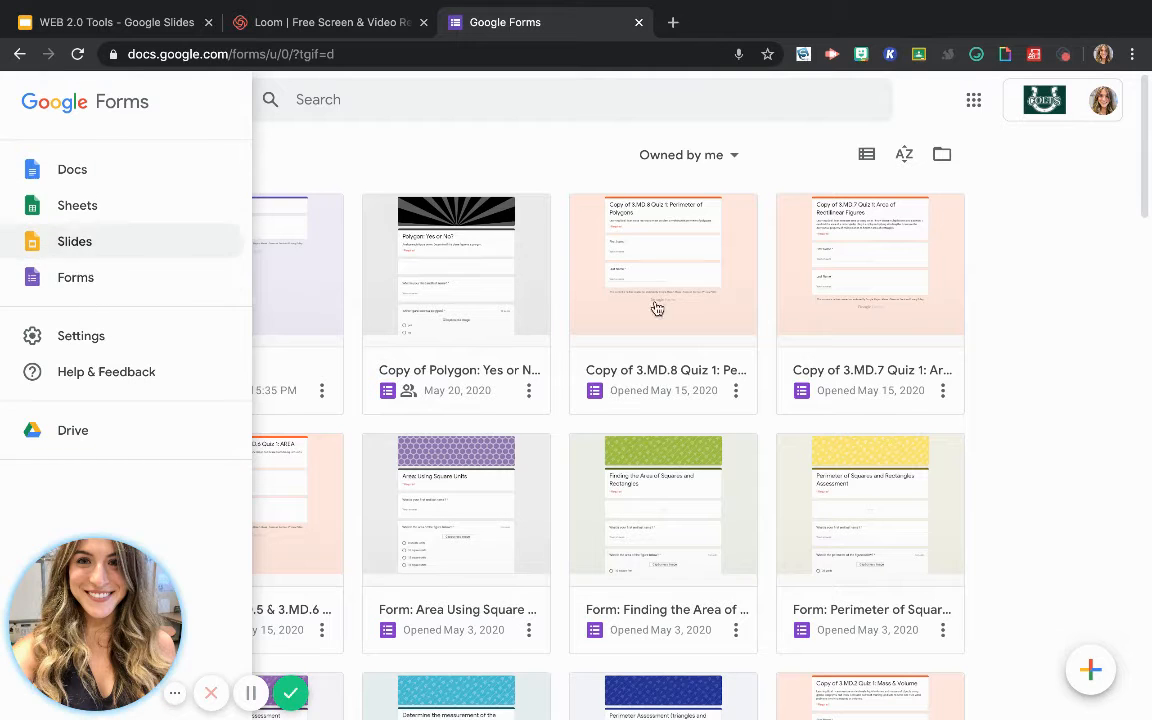
left_click(1037, 369)
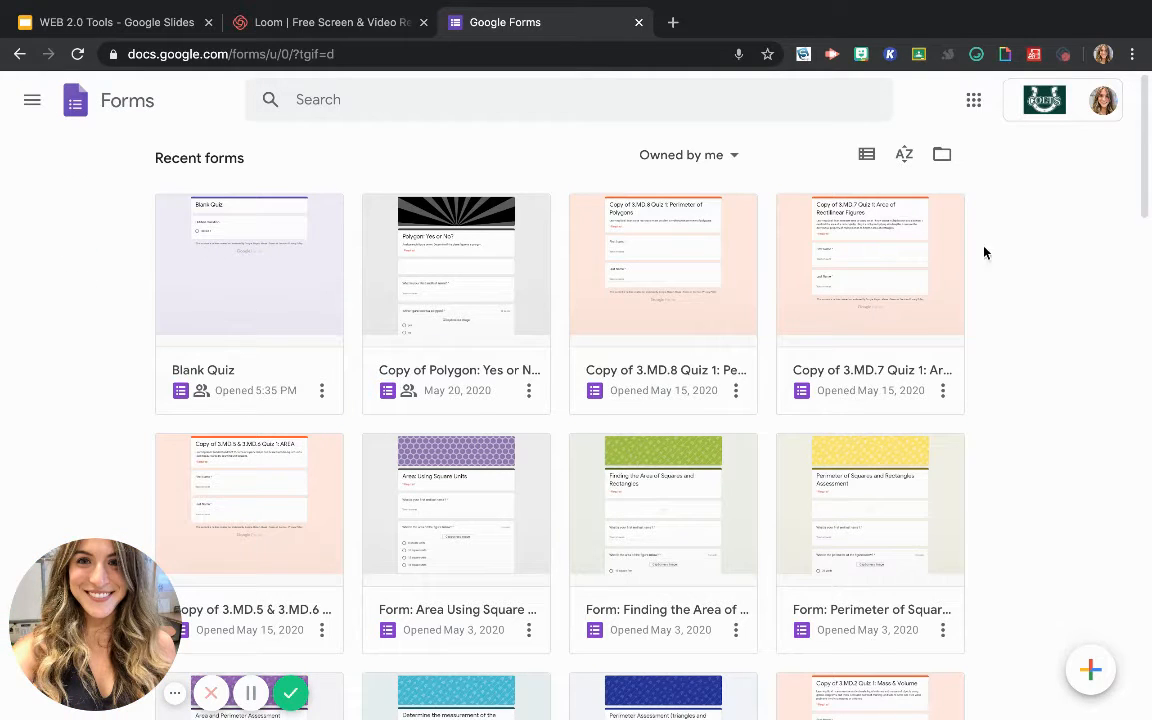
left_click(942, 156)
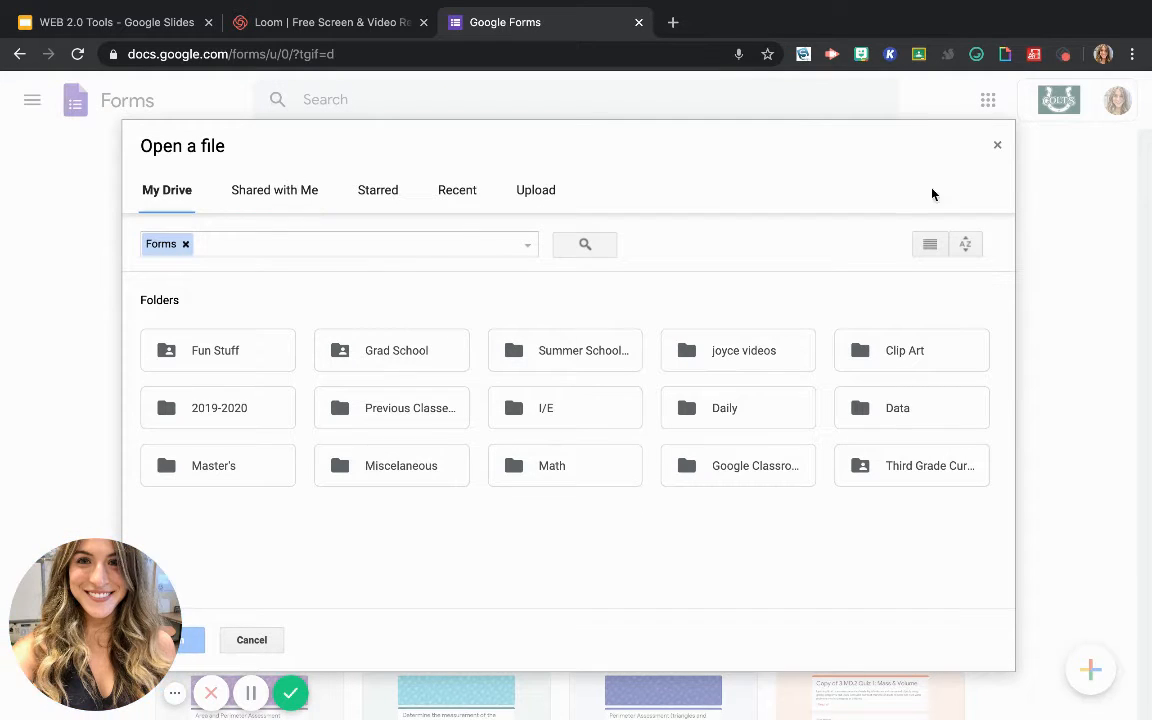
left_click(997, 150)
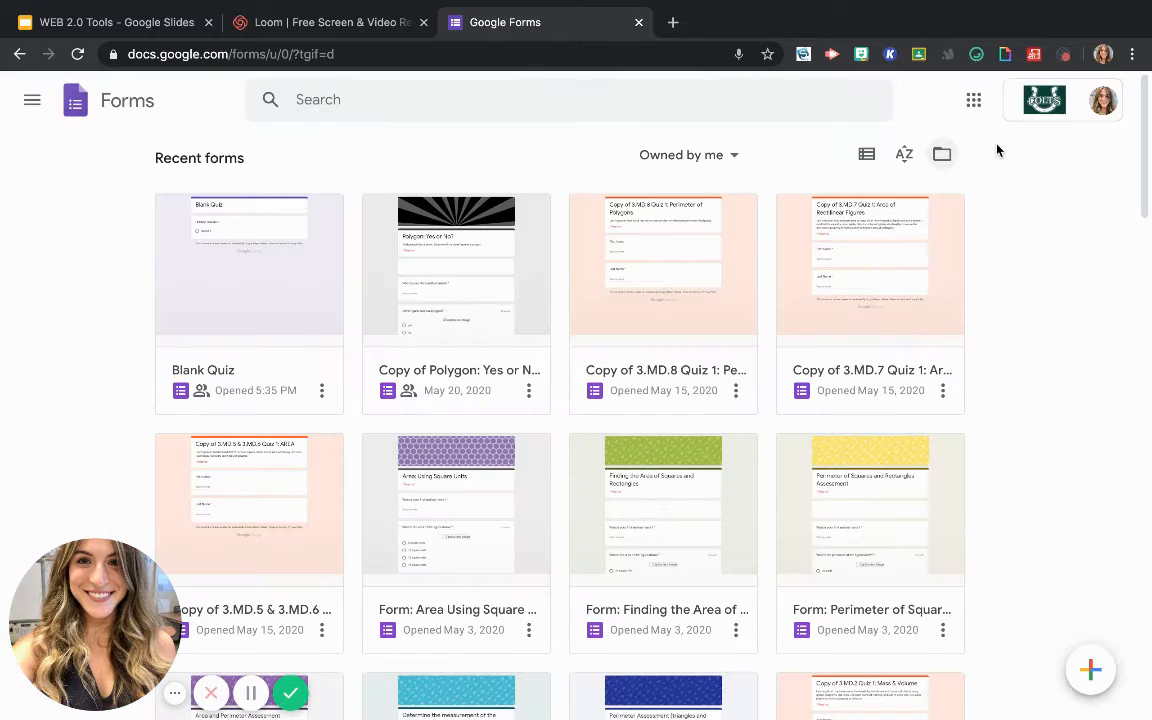
Sort the list of owned forms by title and look through it
left_click(905, 158)
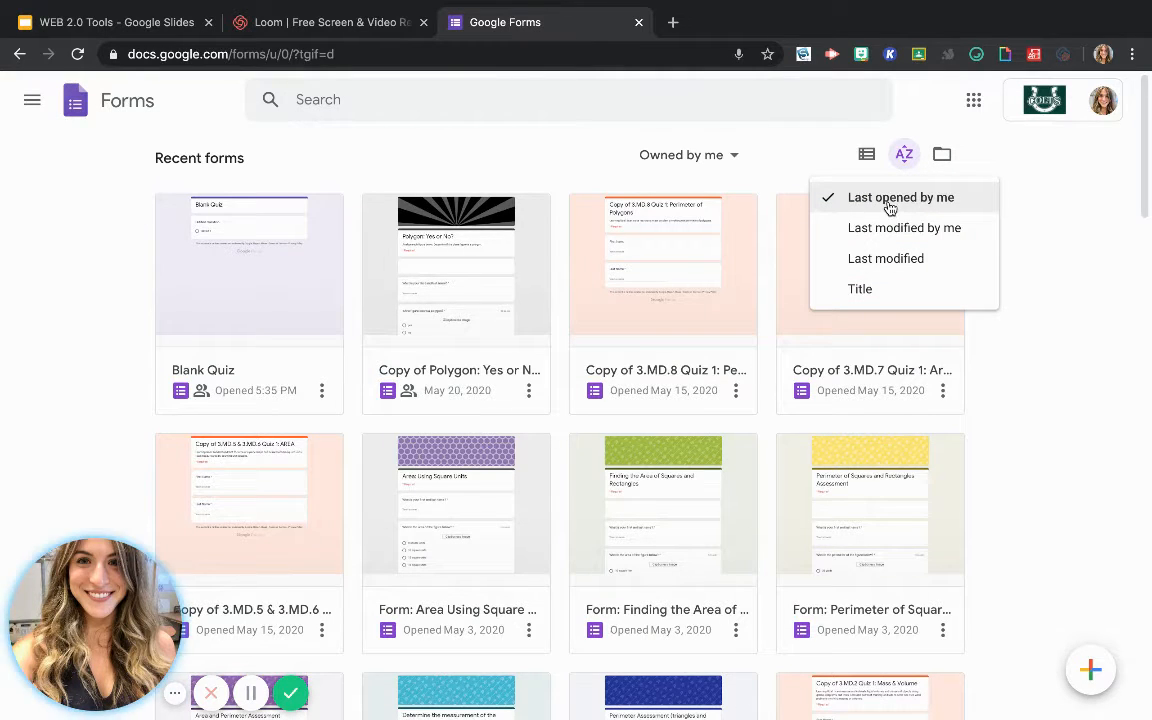
left_click(880, 296)
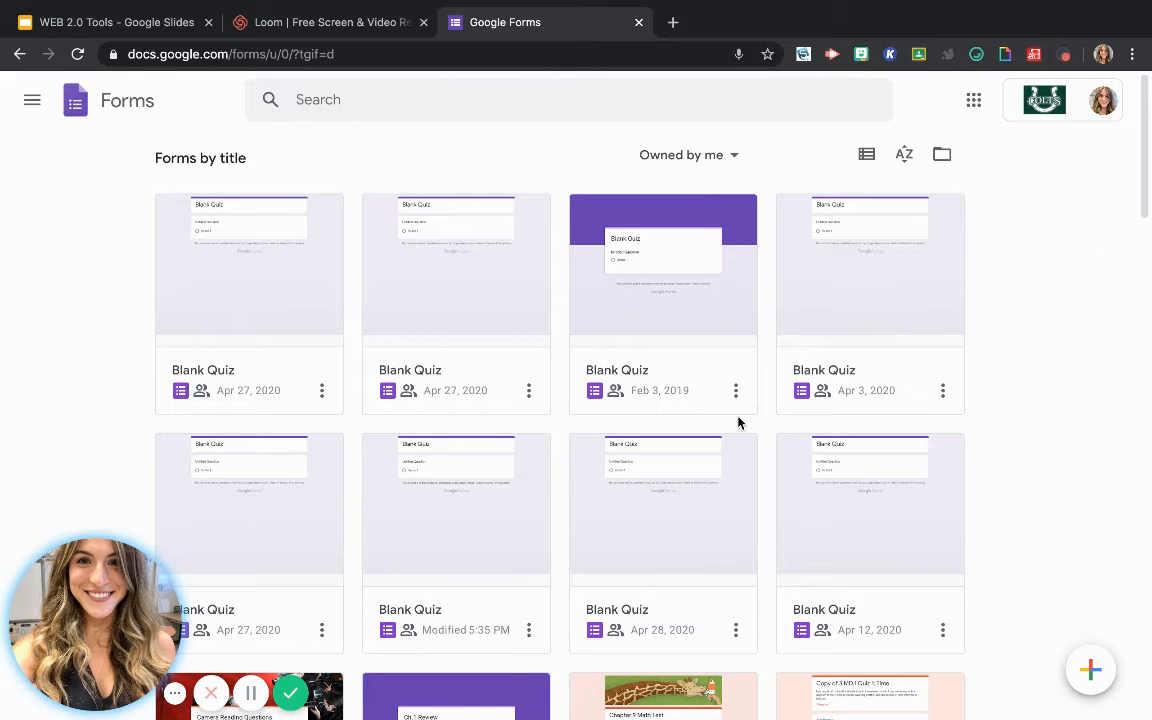
left_click(735, 159)
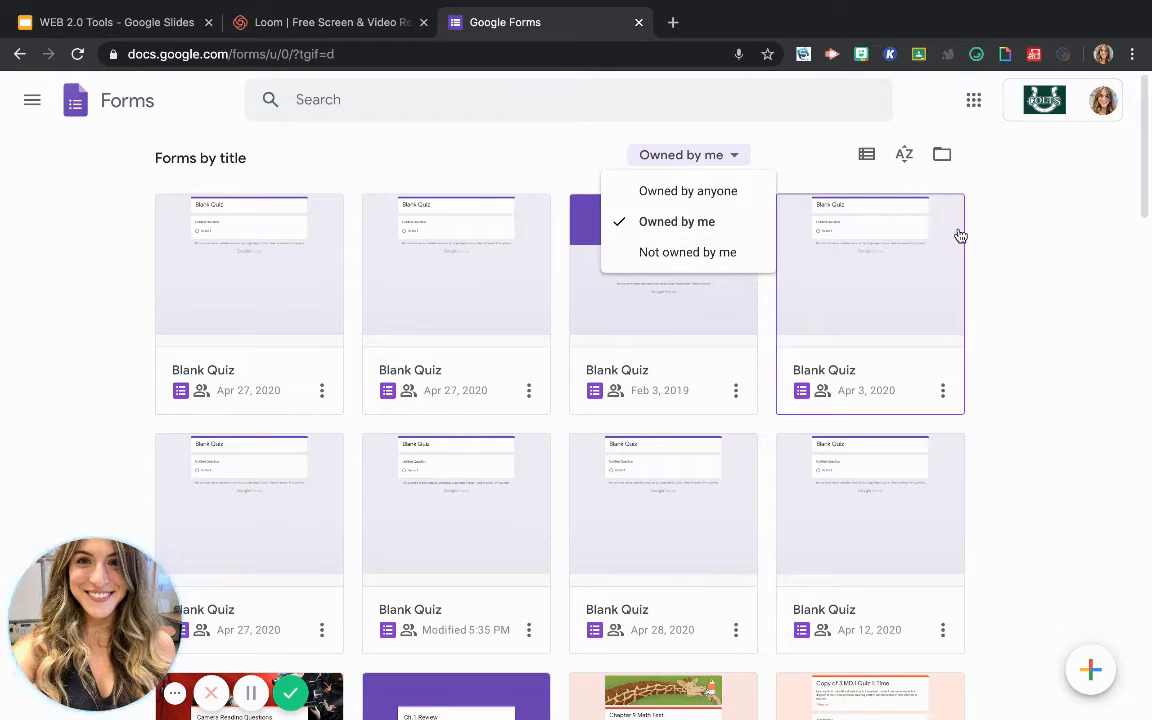
left_click(1057, 266)
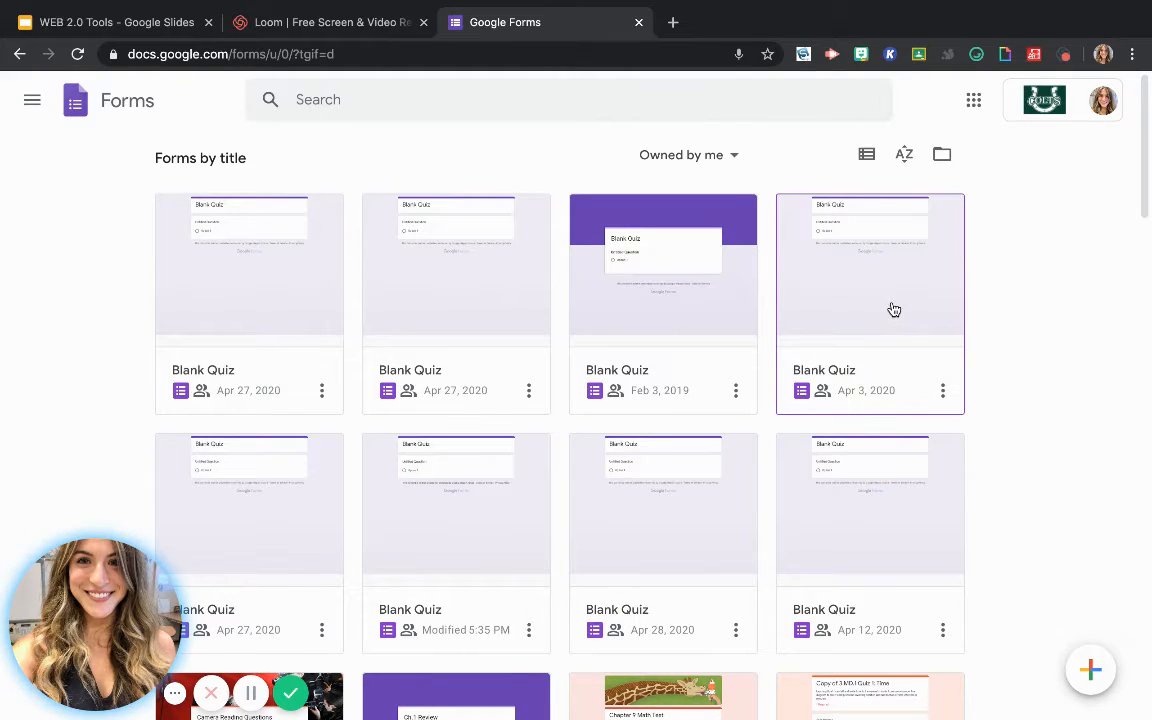
scroll(560, 609, "down", 20)
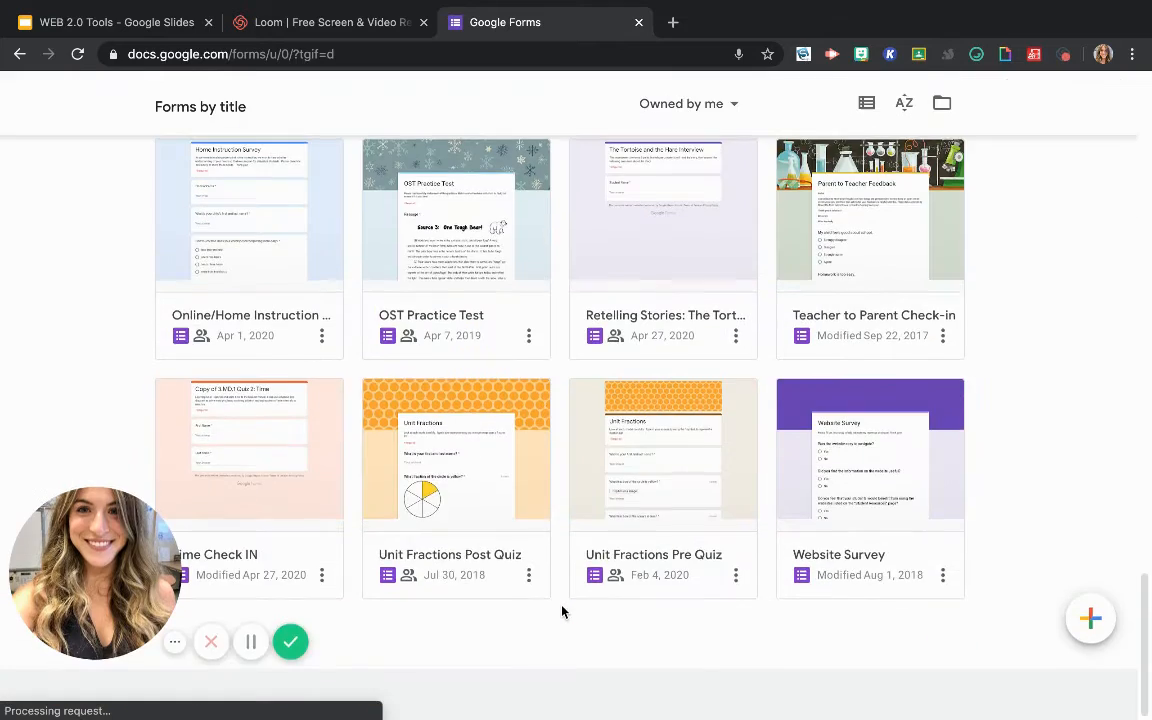
scroll(562, 612, "up", 20)
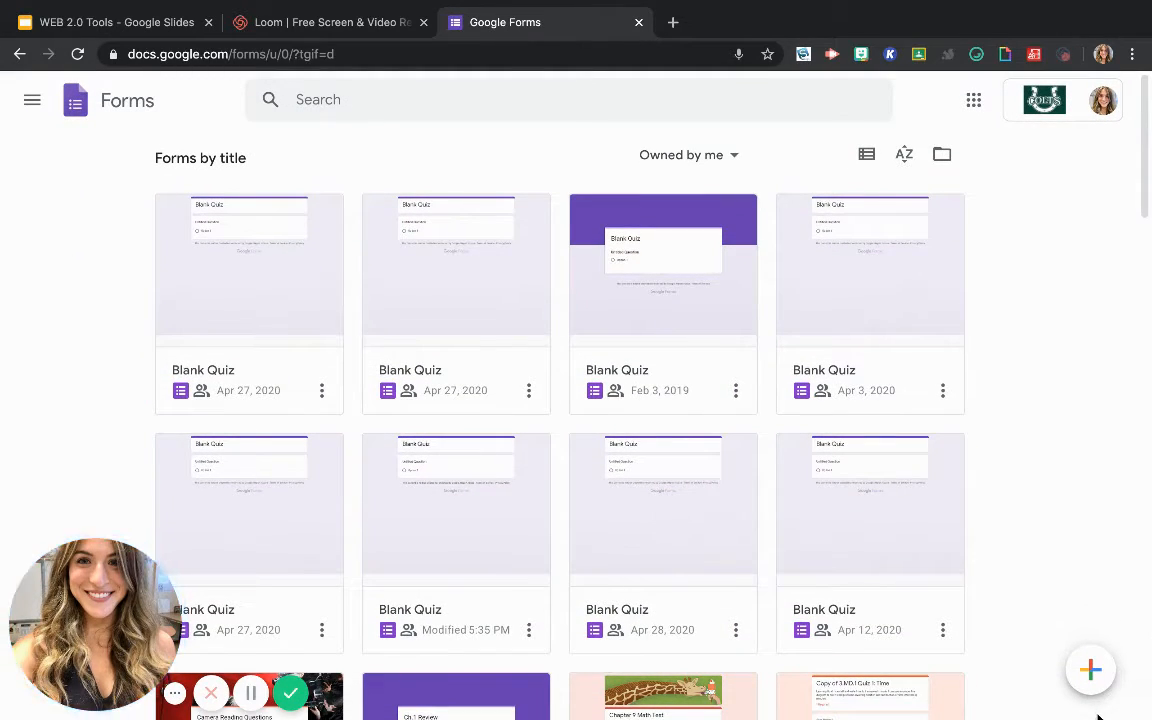
Create a form from the Exit Ticket template in the General section of the template gallery
mouse_move(1100, 680)
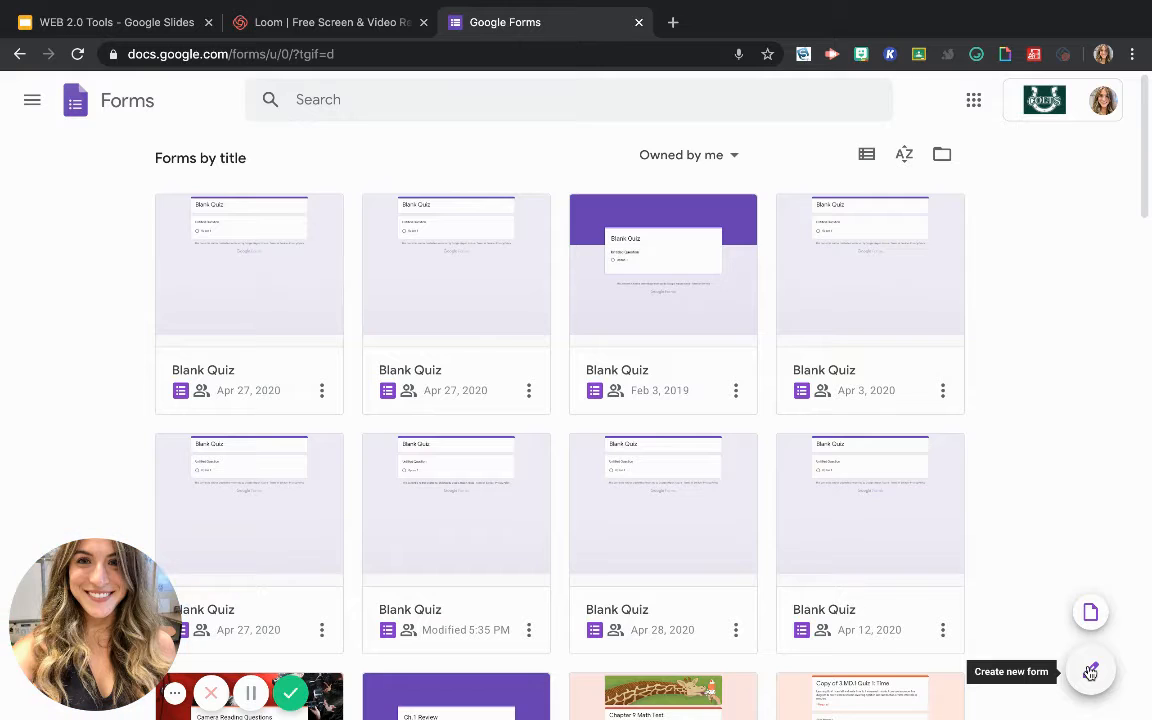
left_click(1090, 613)
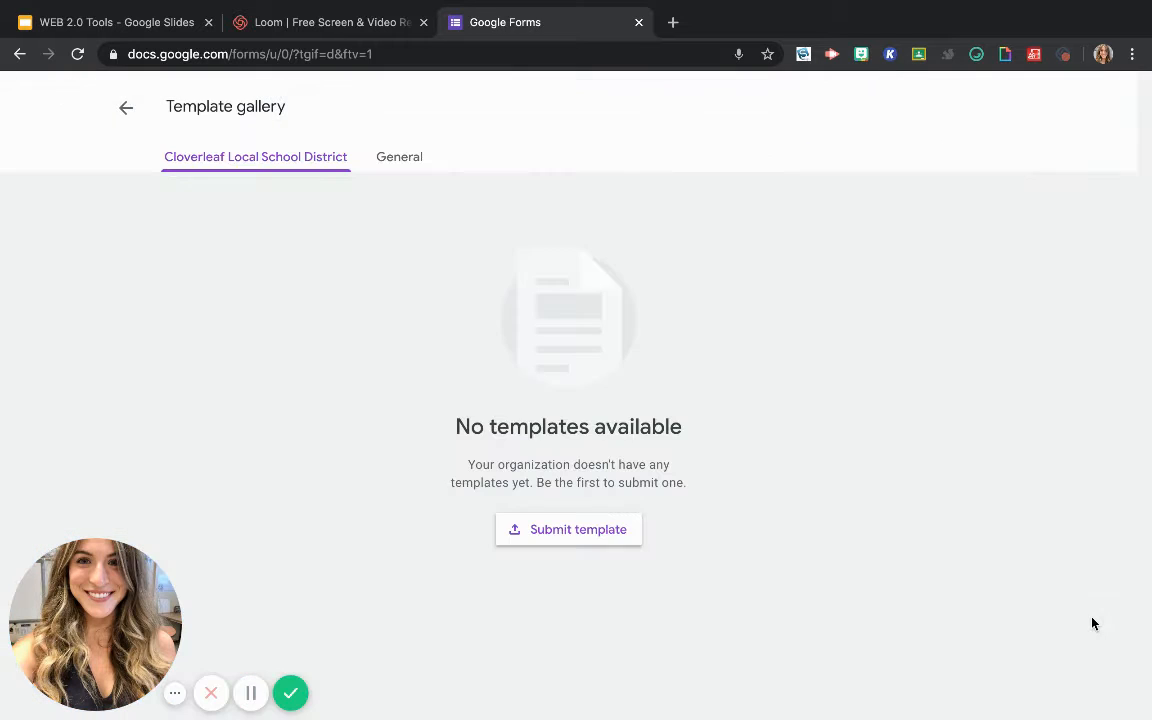
left_click(398, 162)
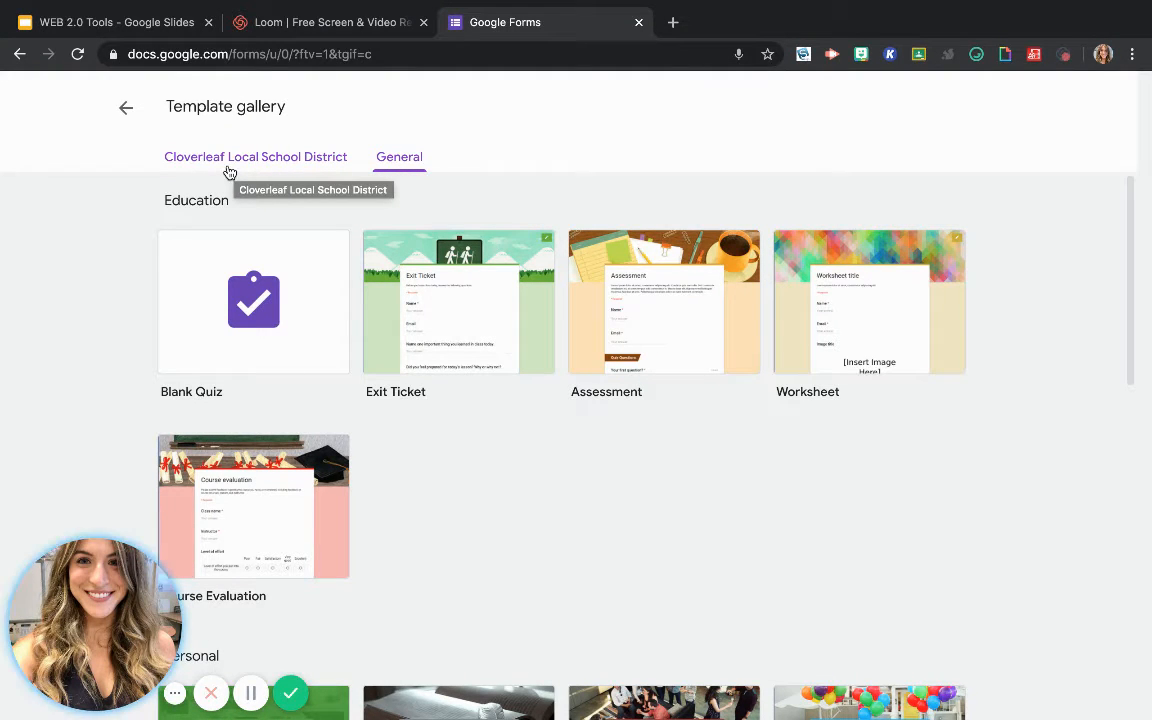
scroll(599, 545, "down", 1)
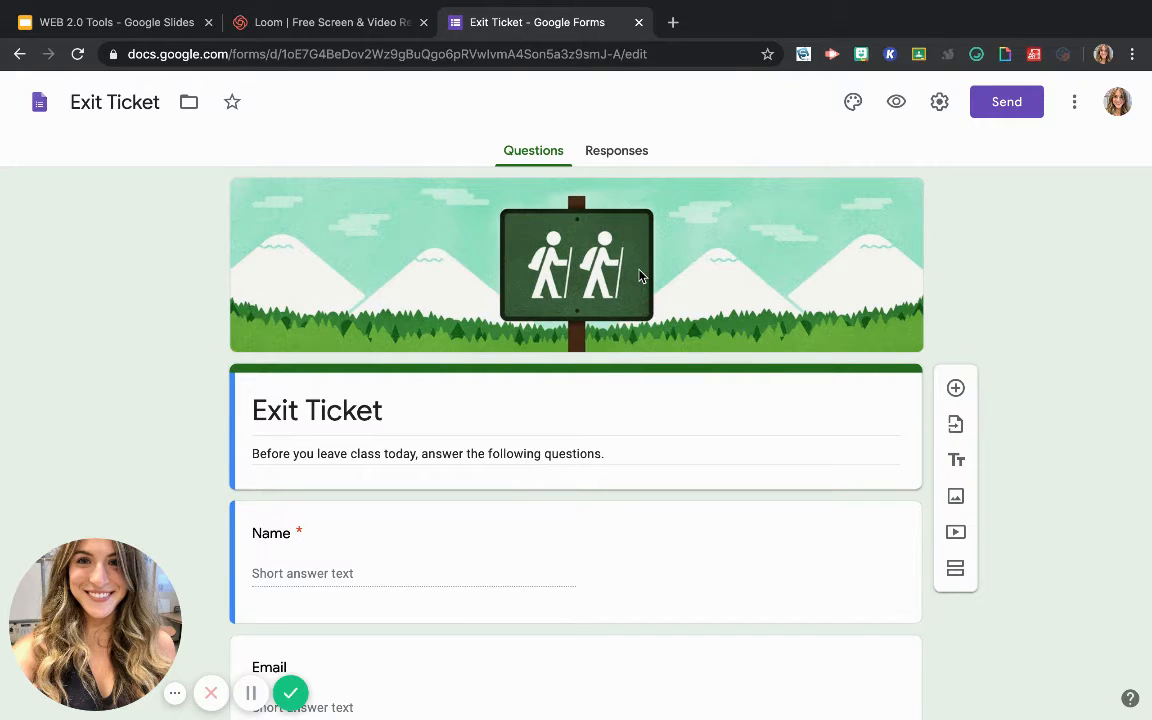
Open the form's theme options and remove the template's header image
left_click(850, 104)
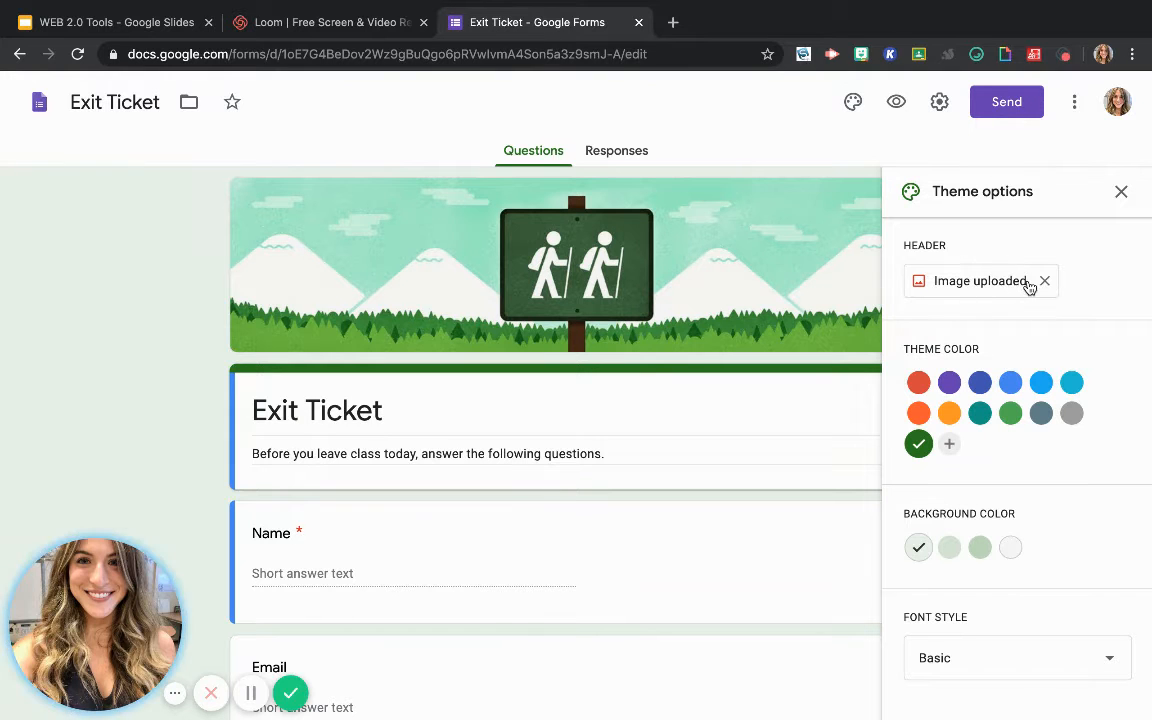
scroll(1041, 283, "down", 1)
scroll(1041, 283, "up", 1)
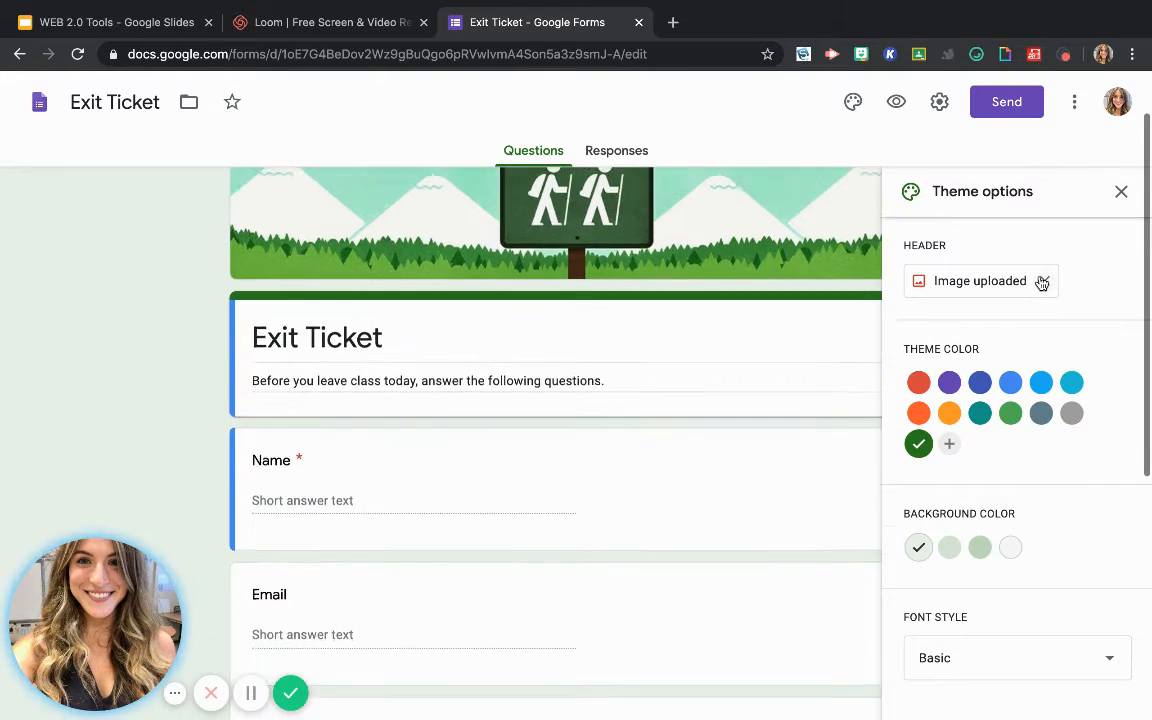
left_click(1044, 285)
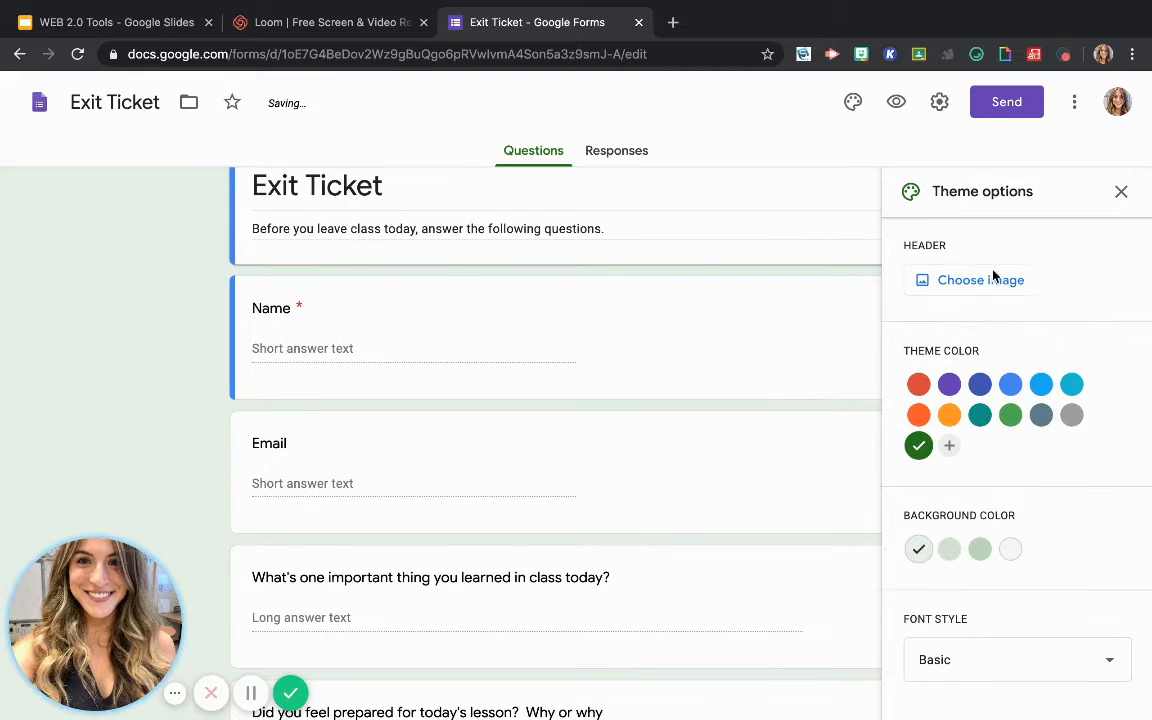
Insert the first Summer School 2020 classroom picture from the photo collection as the form's header image
left_click(960, 276)
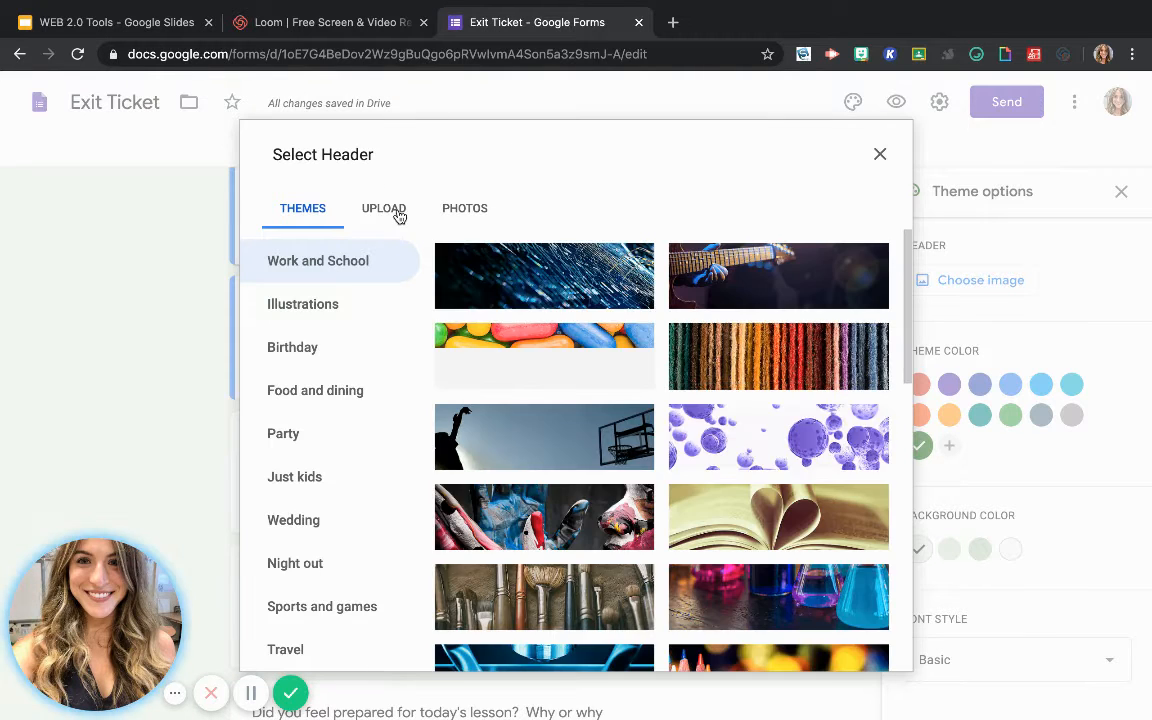
left_click(399, 215)
left_click(465, 222)
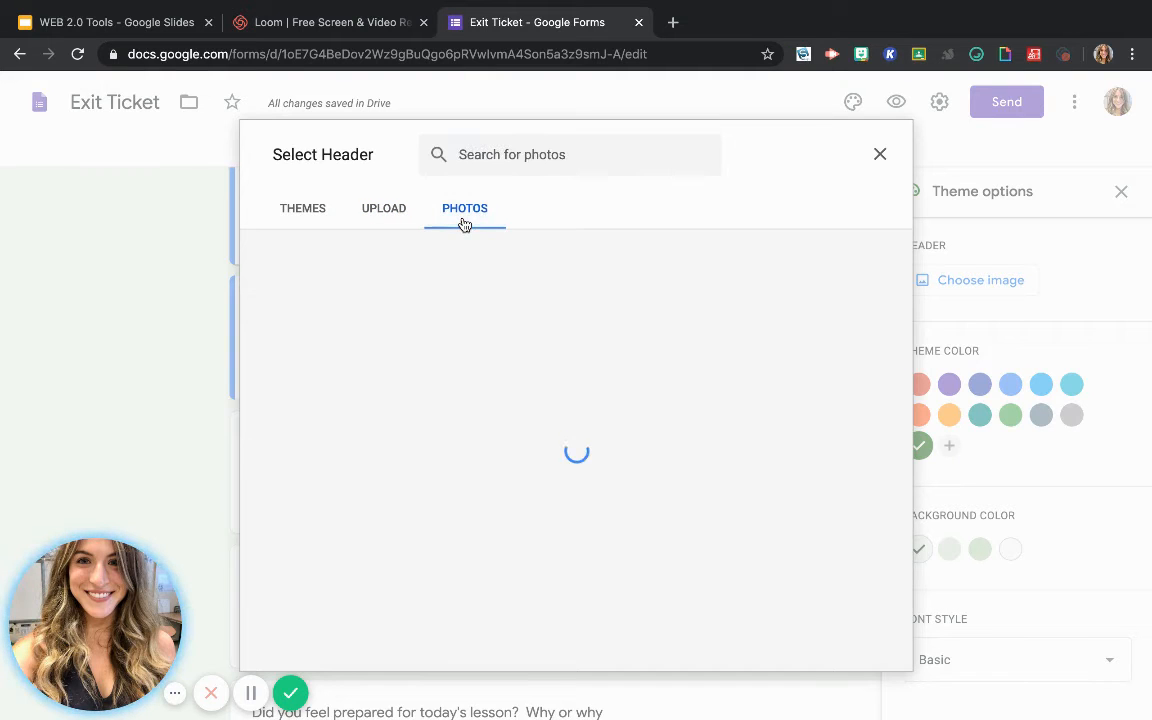
left_click(308, 214)
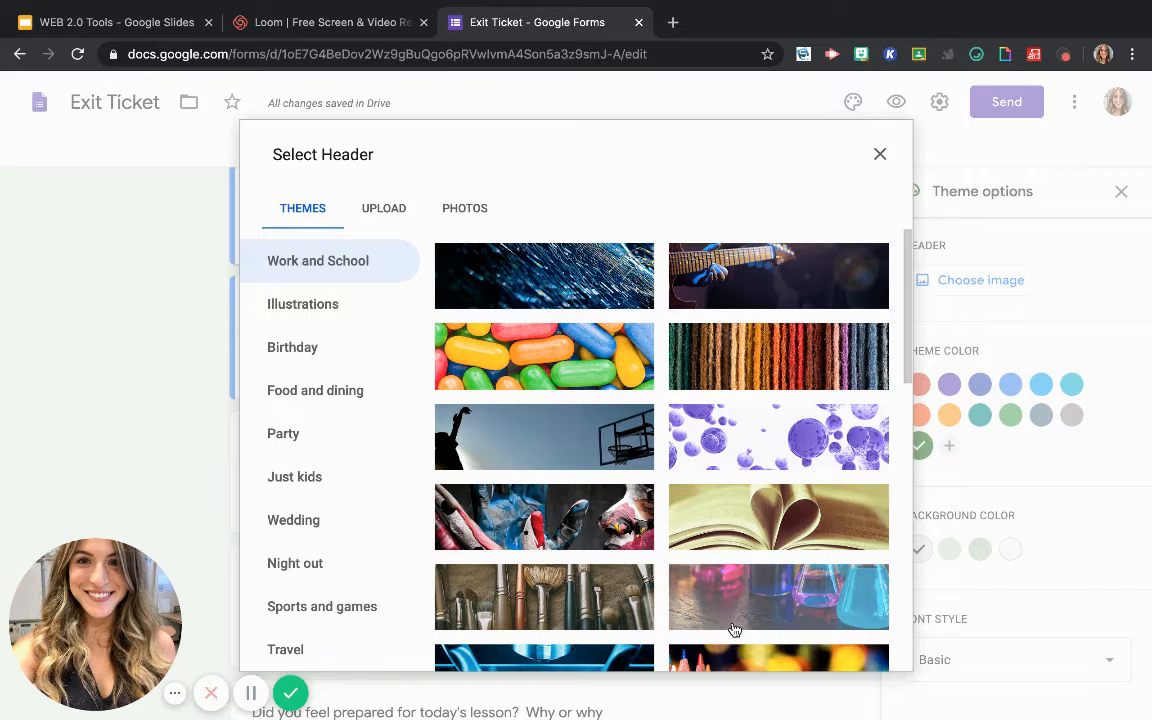
left_click(453, 213)
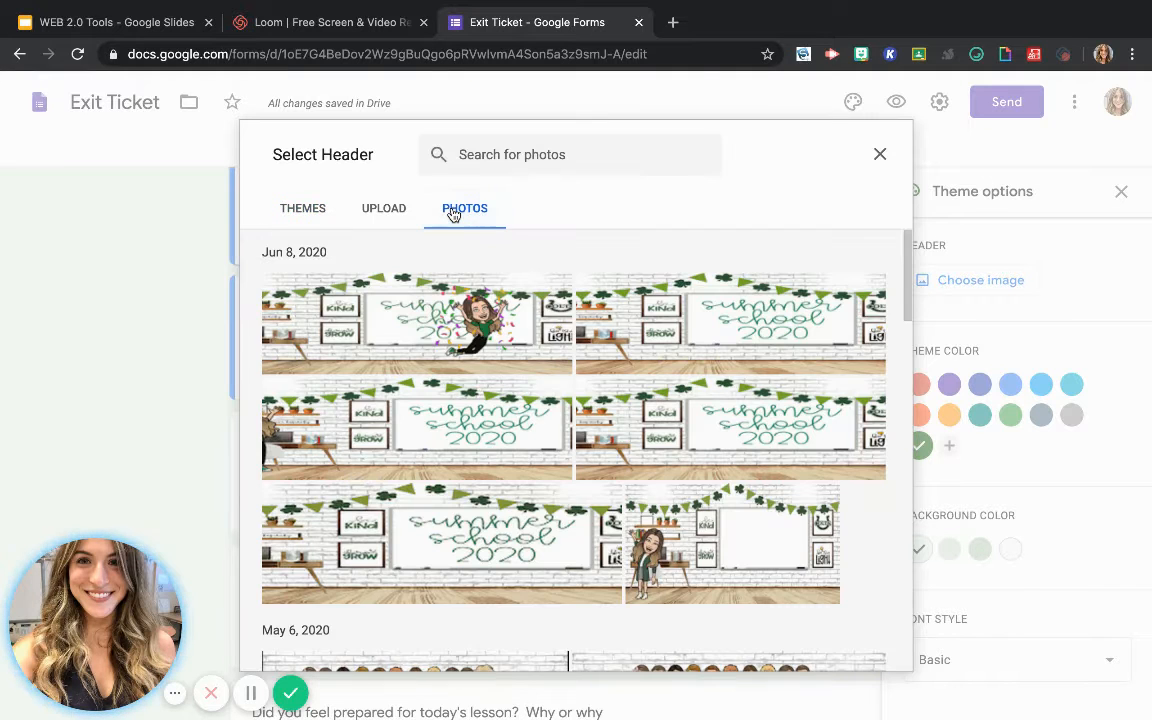
left_click(543, 336)
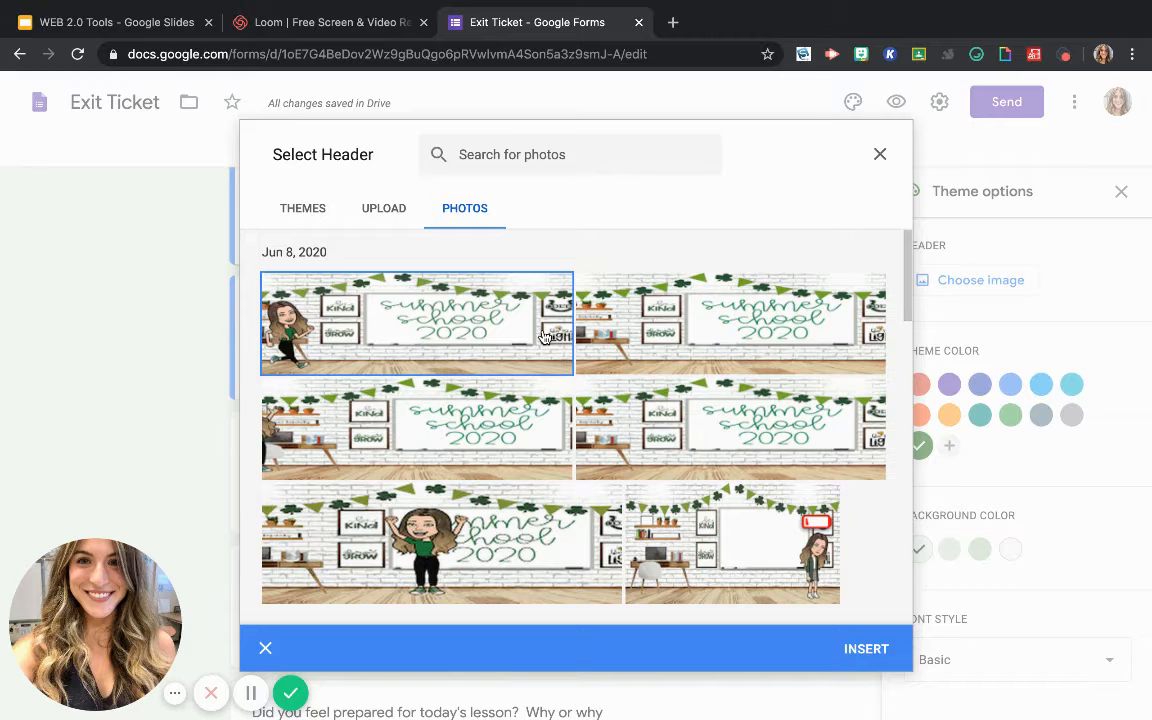
left_click(878, 649)
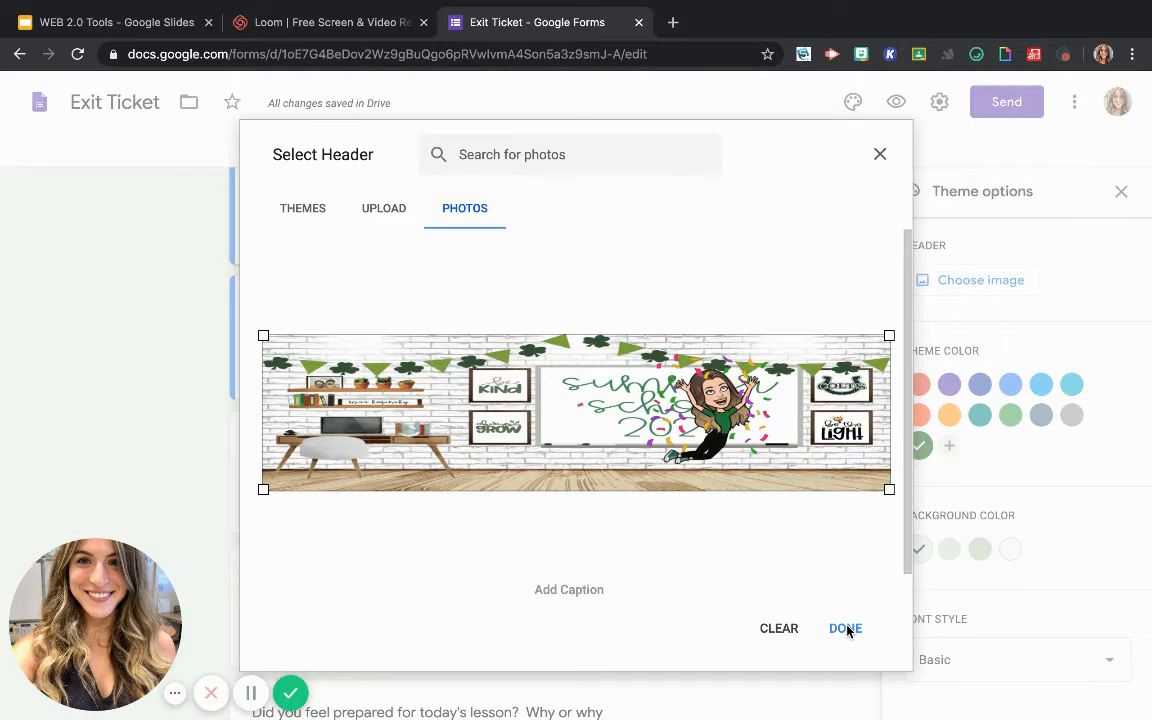
left_click(845, 628)
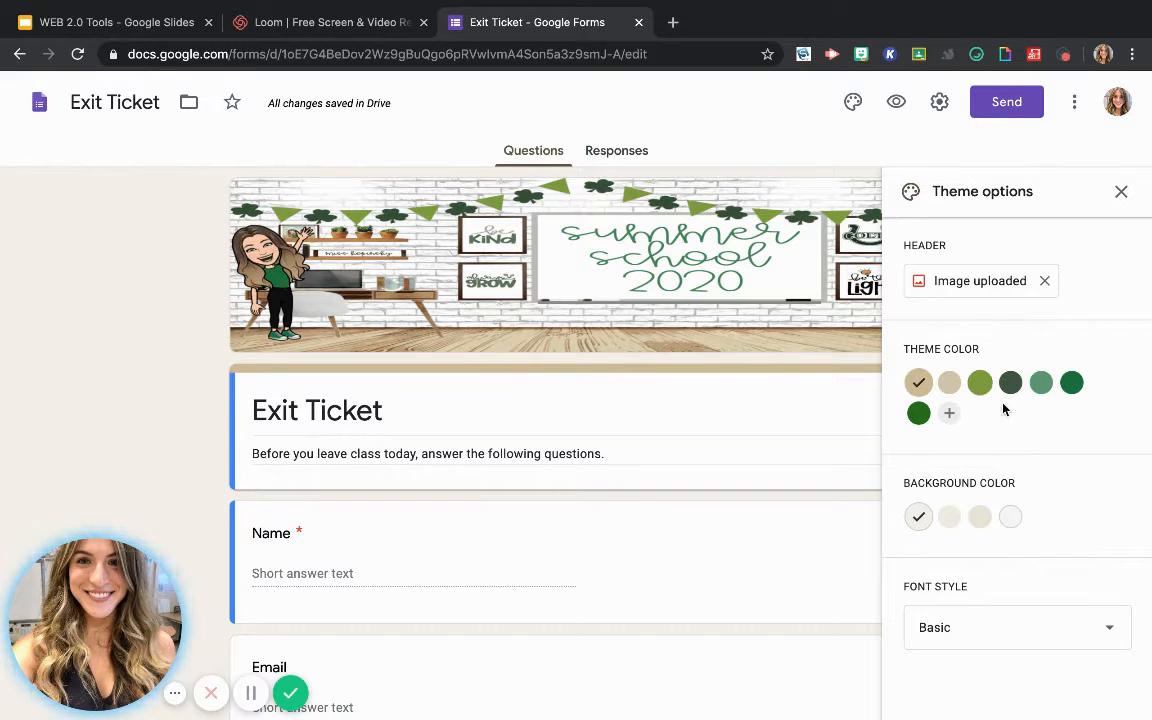
View the custom theme color picker without adding a color, and close the theme options
left_click(949, 422)
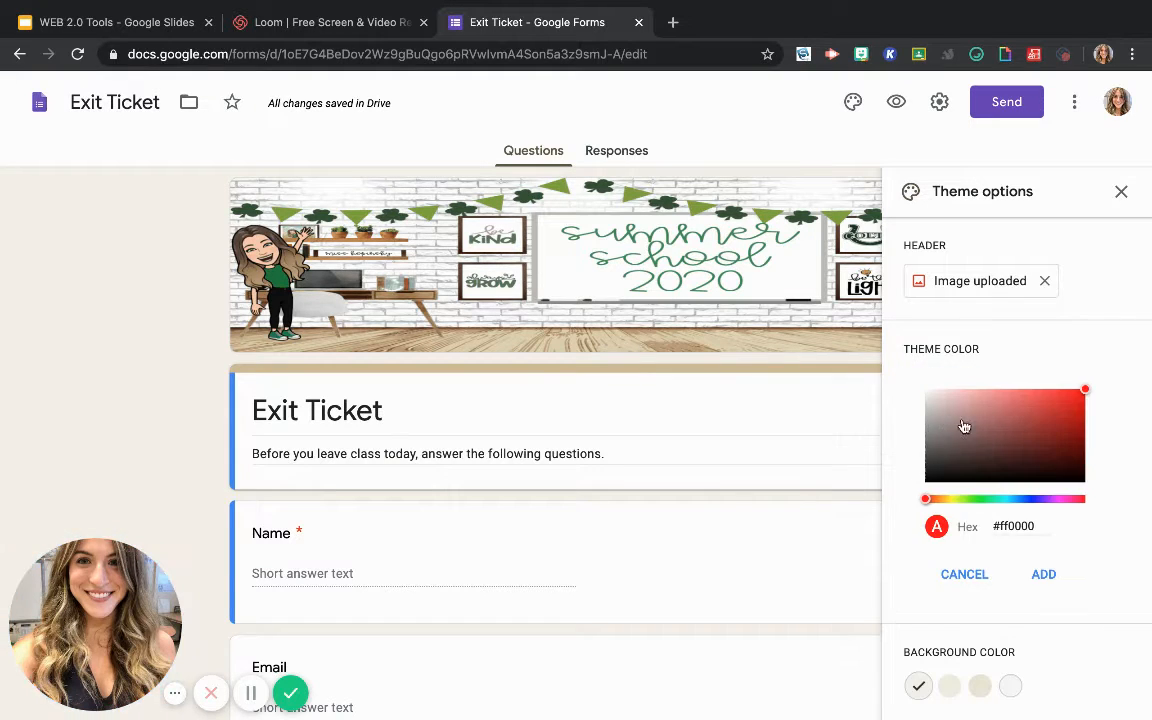
left_click(966, 576)
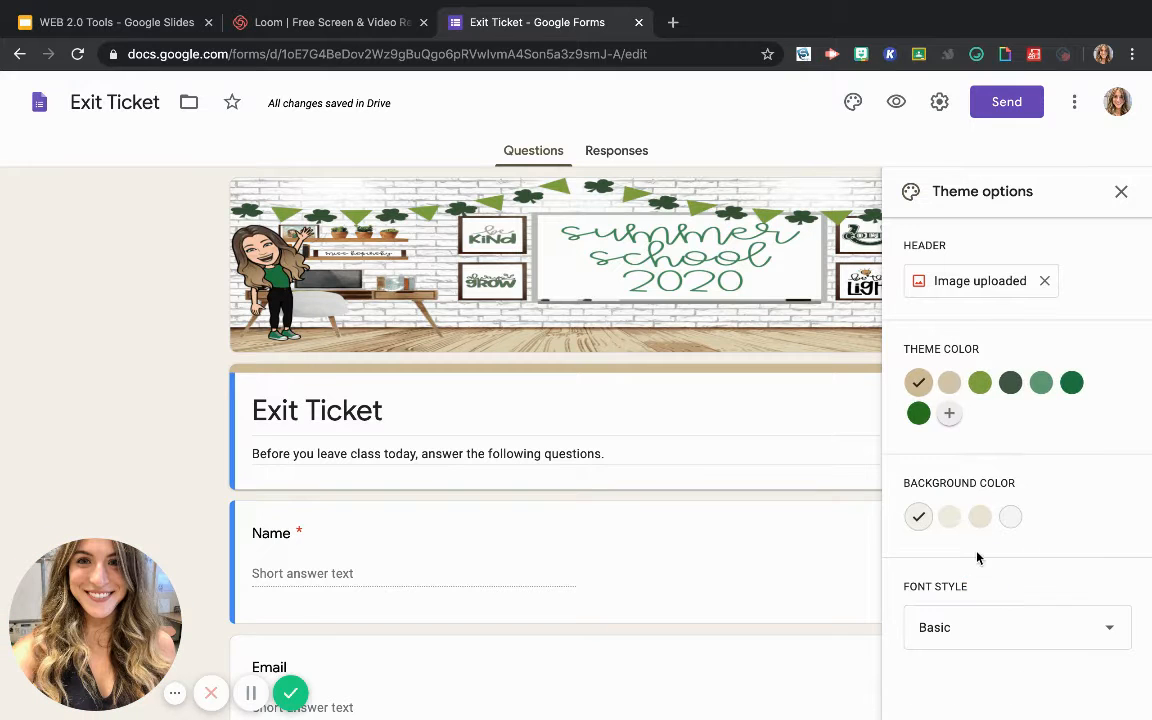
left_click(1121, 191)
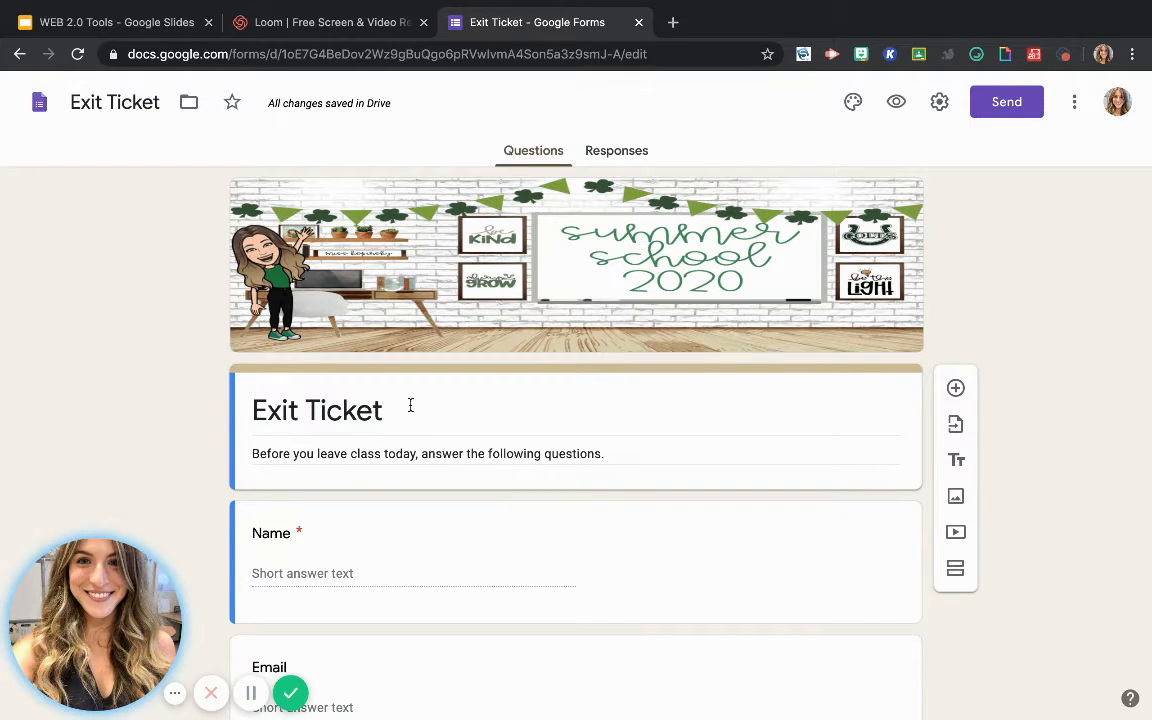
Add a section between the Exit Ticket title block and the Name question, and review the form's sections and questions
scroll(467, 495, "down", 2)
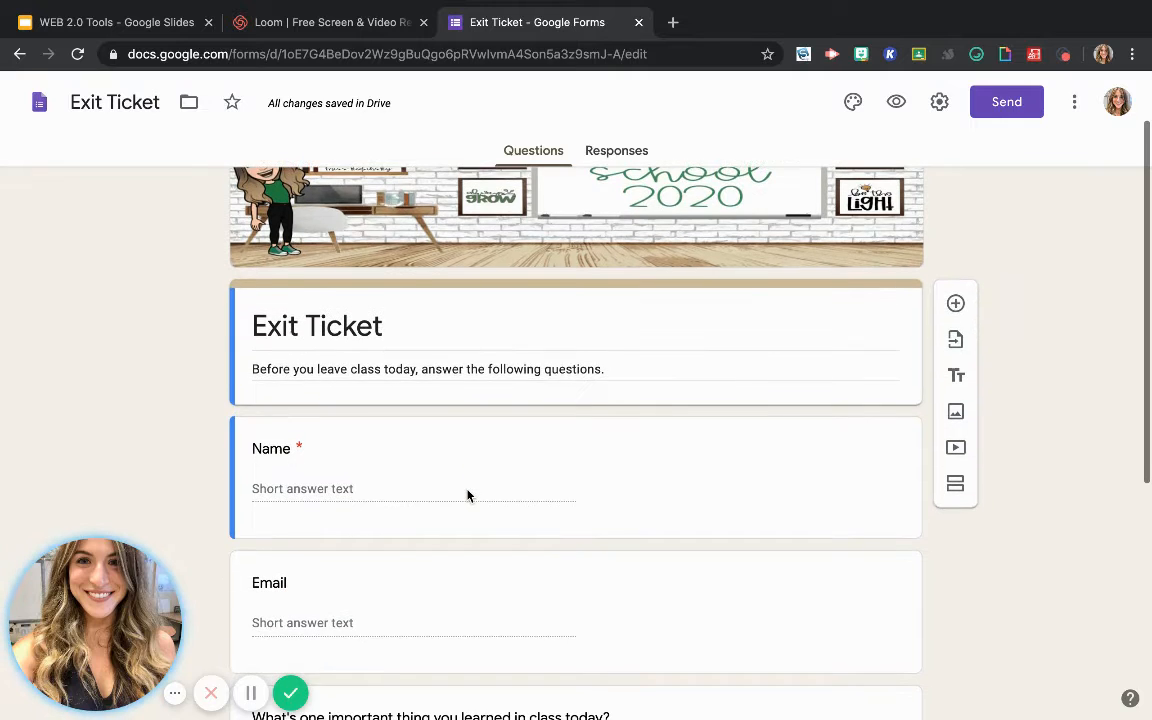
scroll(467, 495, "down", 1)
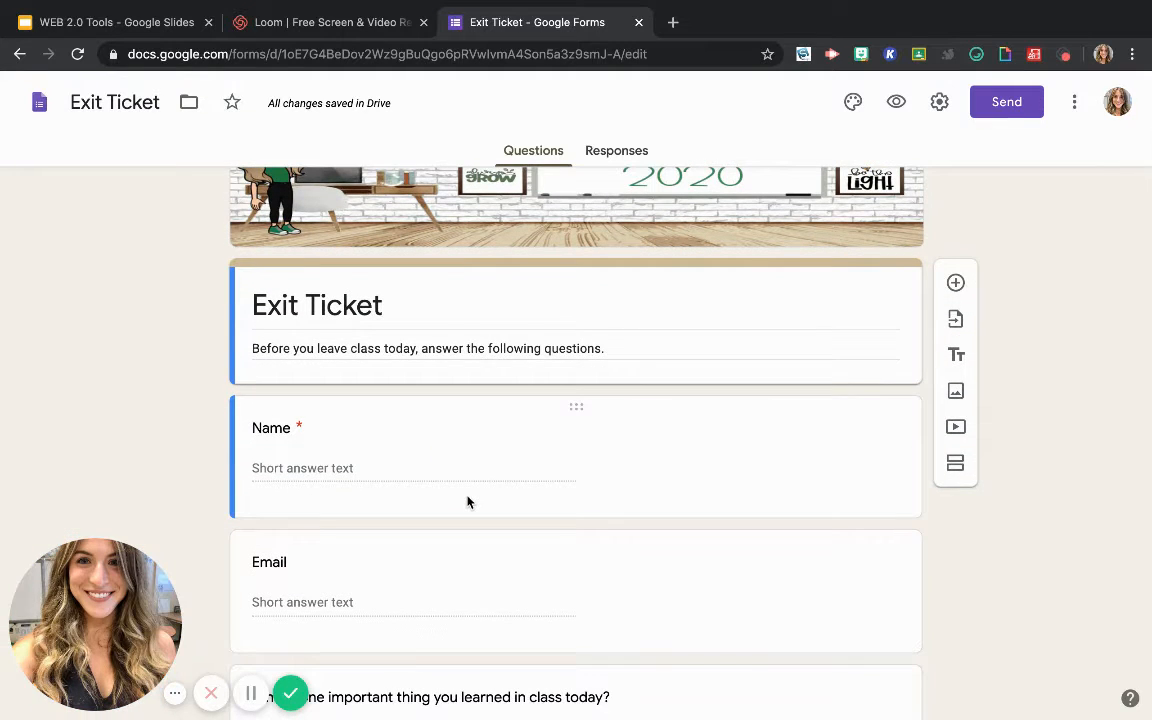
scroll(467, 505, "down", 1)
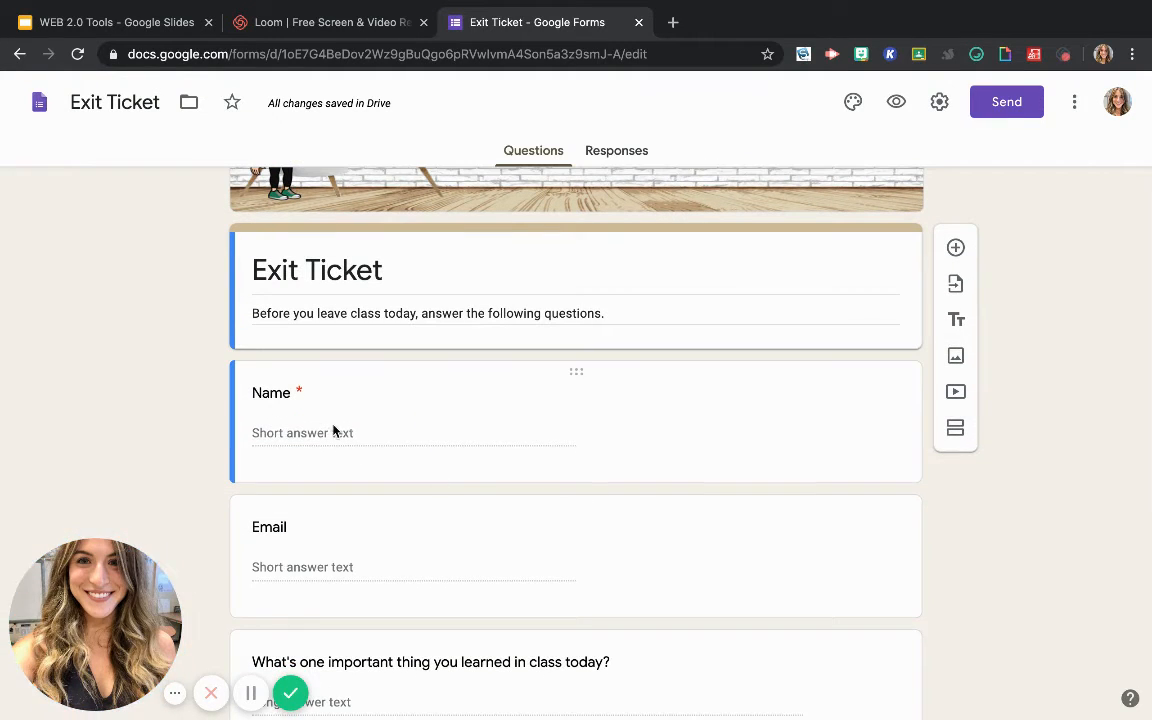
scroll(383, 573, "down", 2)
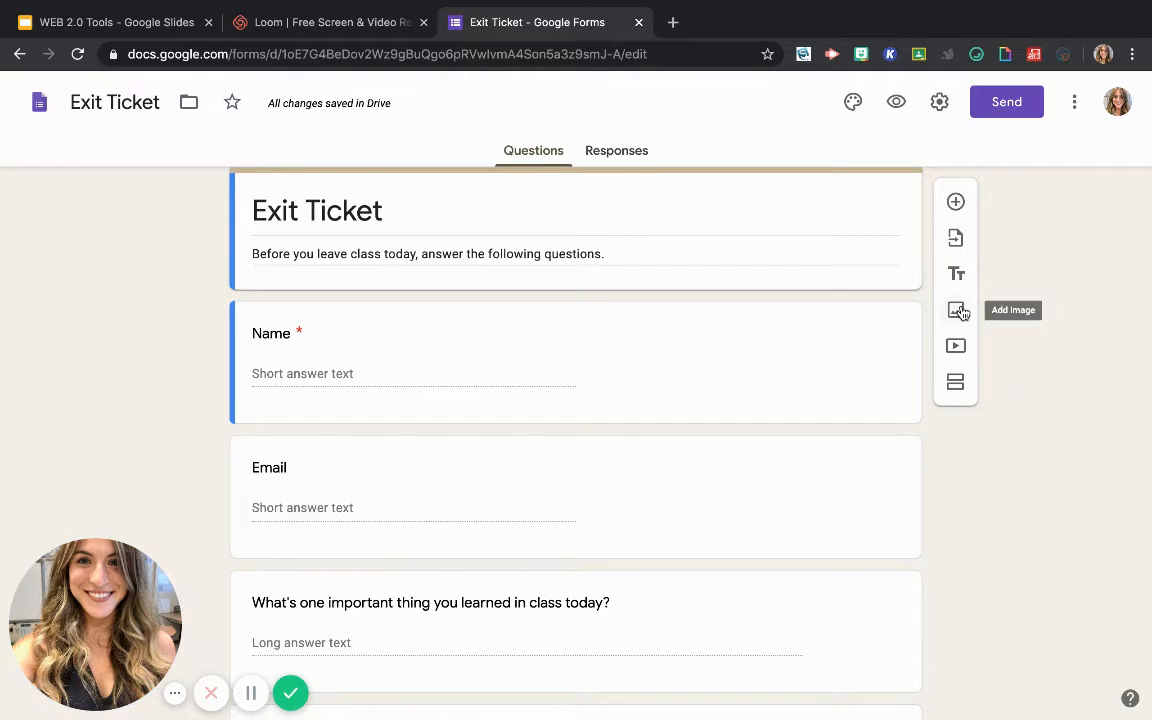
left_click(956, 386)
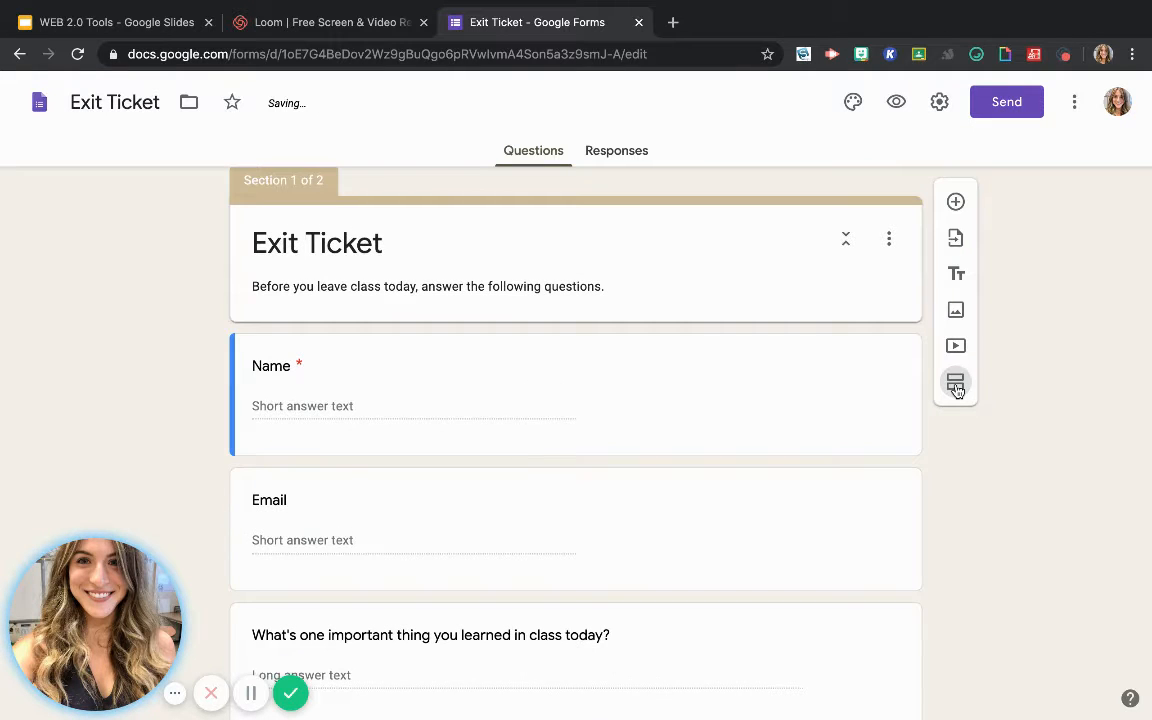
scroll(710, 303, "up", 3)
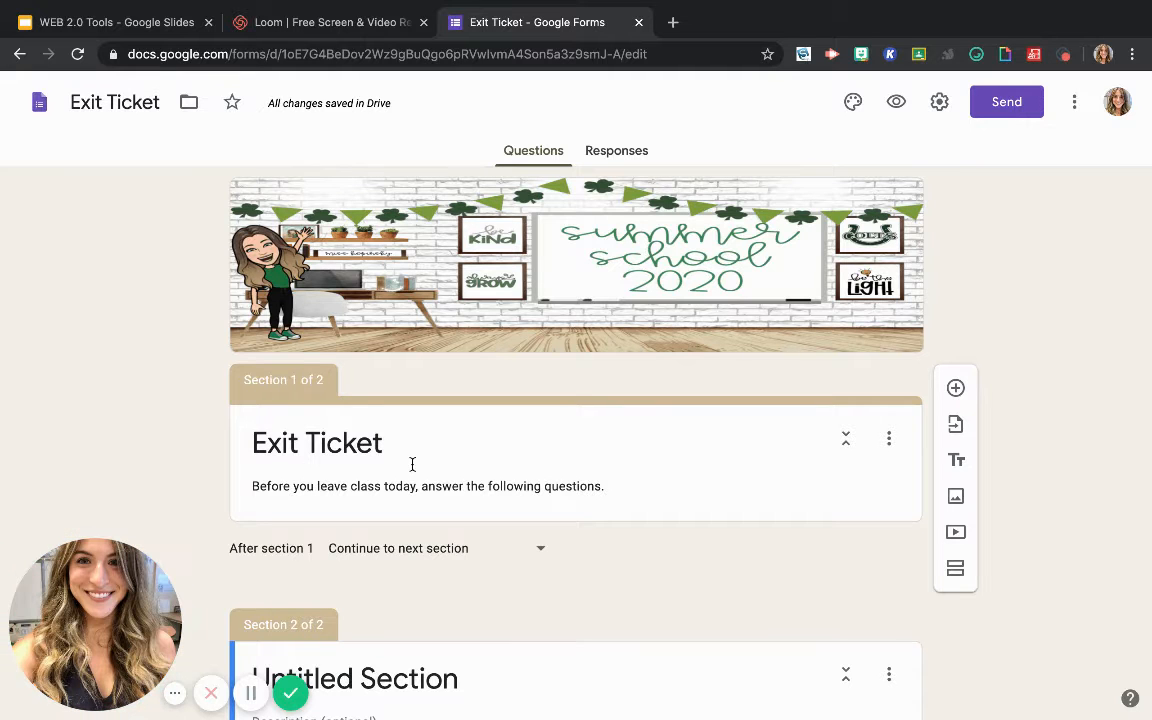
scroll(404, 480, "down", 4)
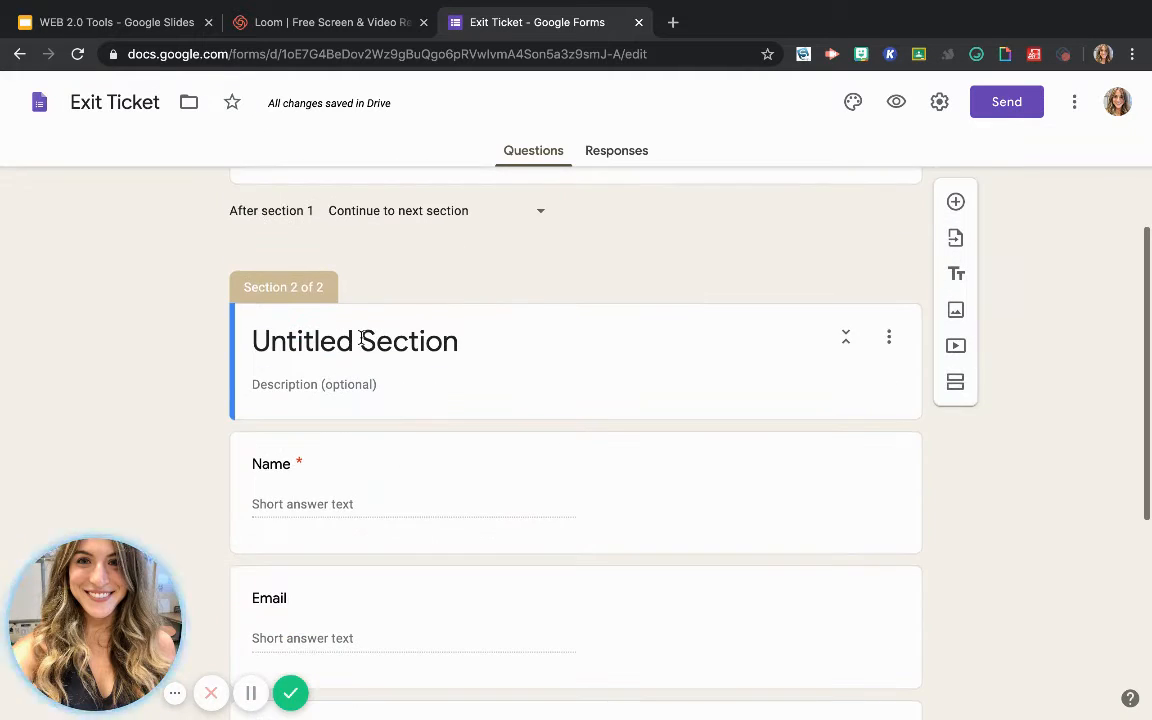
scroll(392, 500, "down", 5)
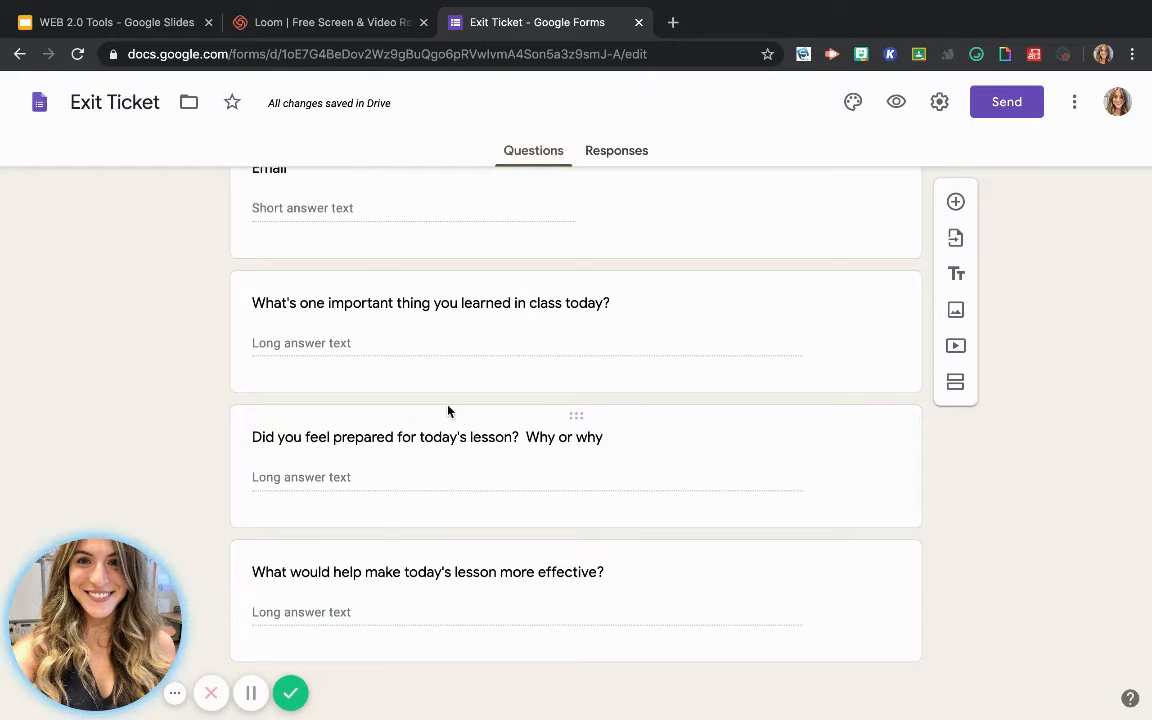
Delete the first section so the Exit Ticket form has no section break before the Name question
scroll(447, 409, "up", 3)
scroll(448, 411, "up", 3)
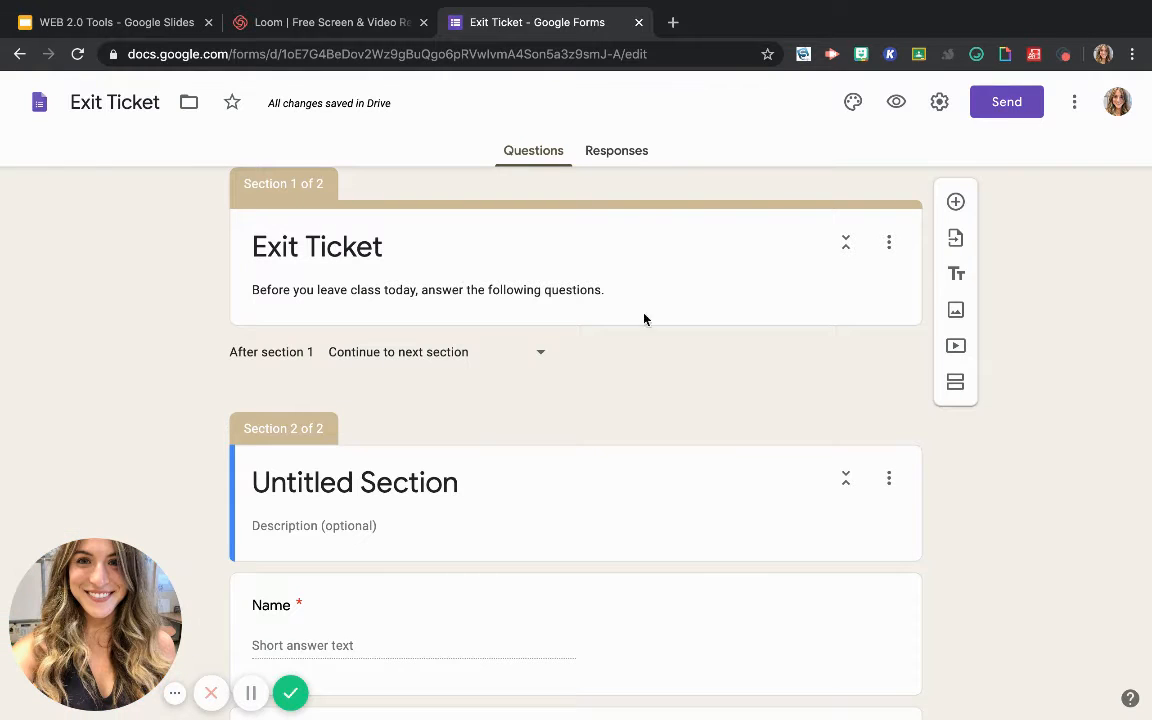
scroll(830, 394, "up", 1)
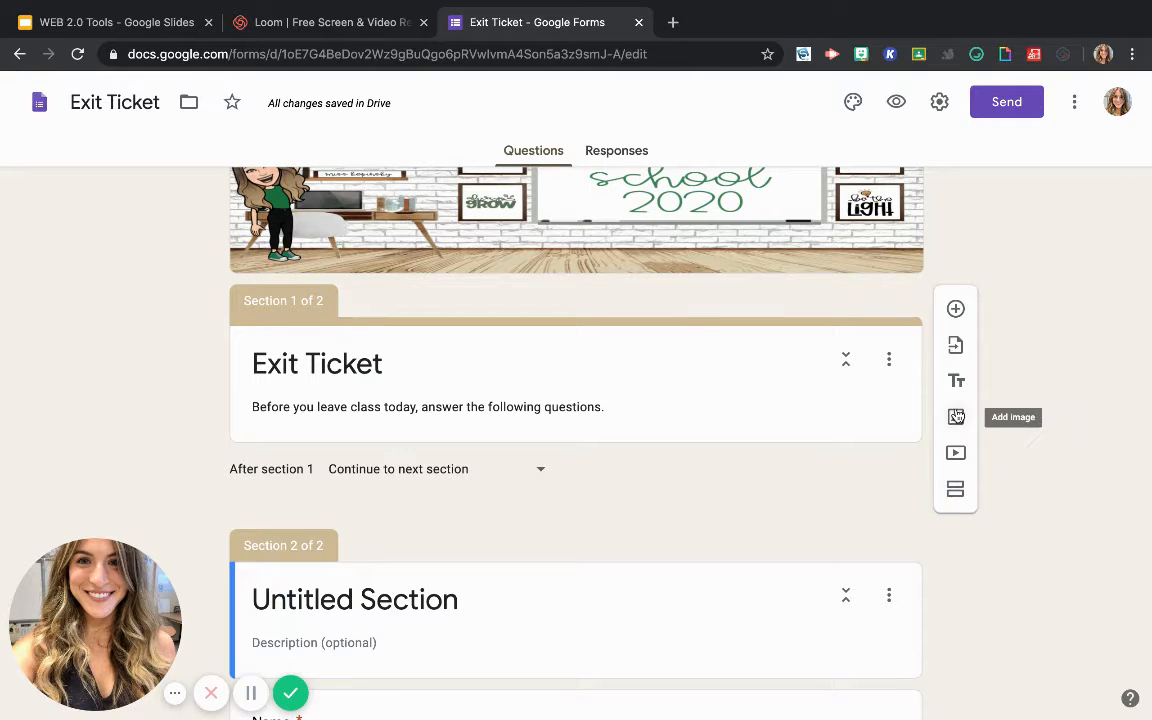
left_click(897, 362)
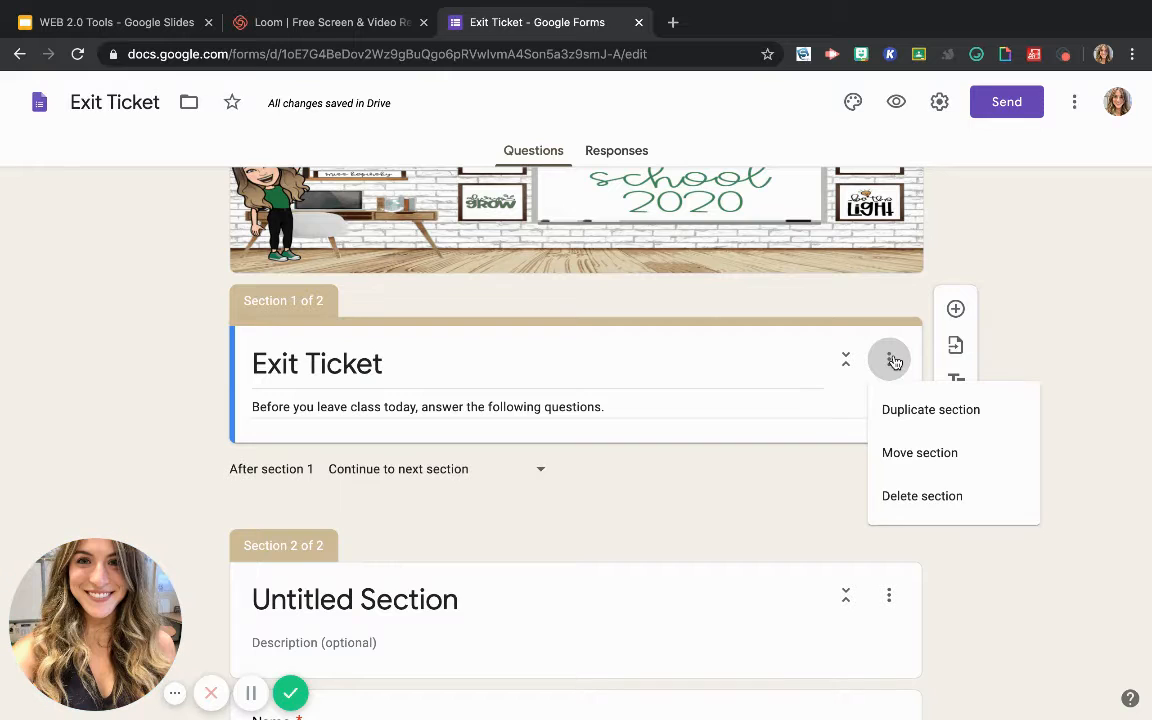
left_click(888, 500)
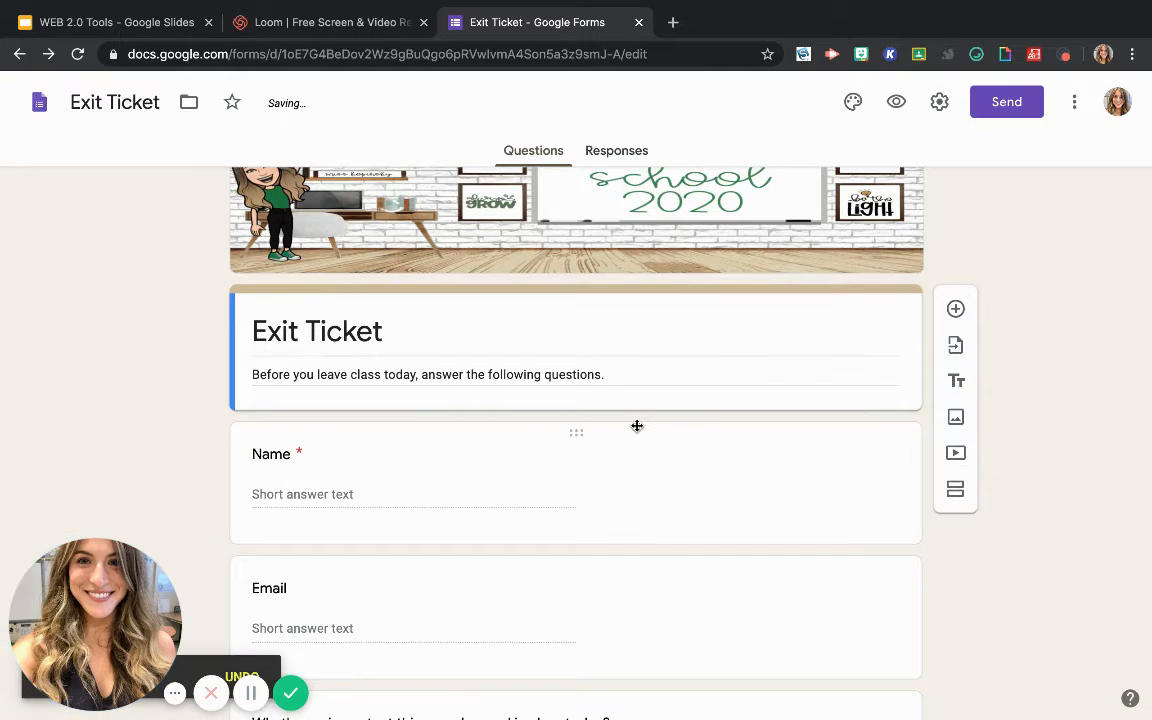
Add a question directly below the Exit Ticket title block that reads "Did you like today's lesson?"
scroll(577, 541, "down", 4)
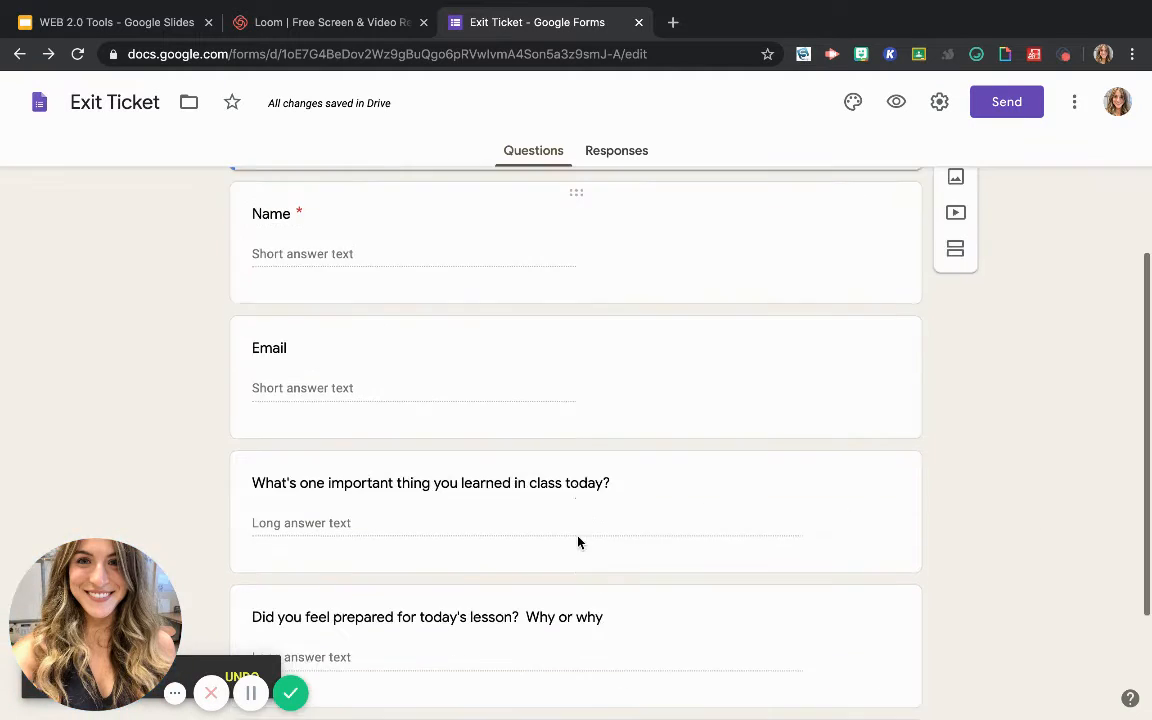
scroll(577, 541, "down", 1)
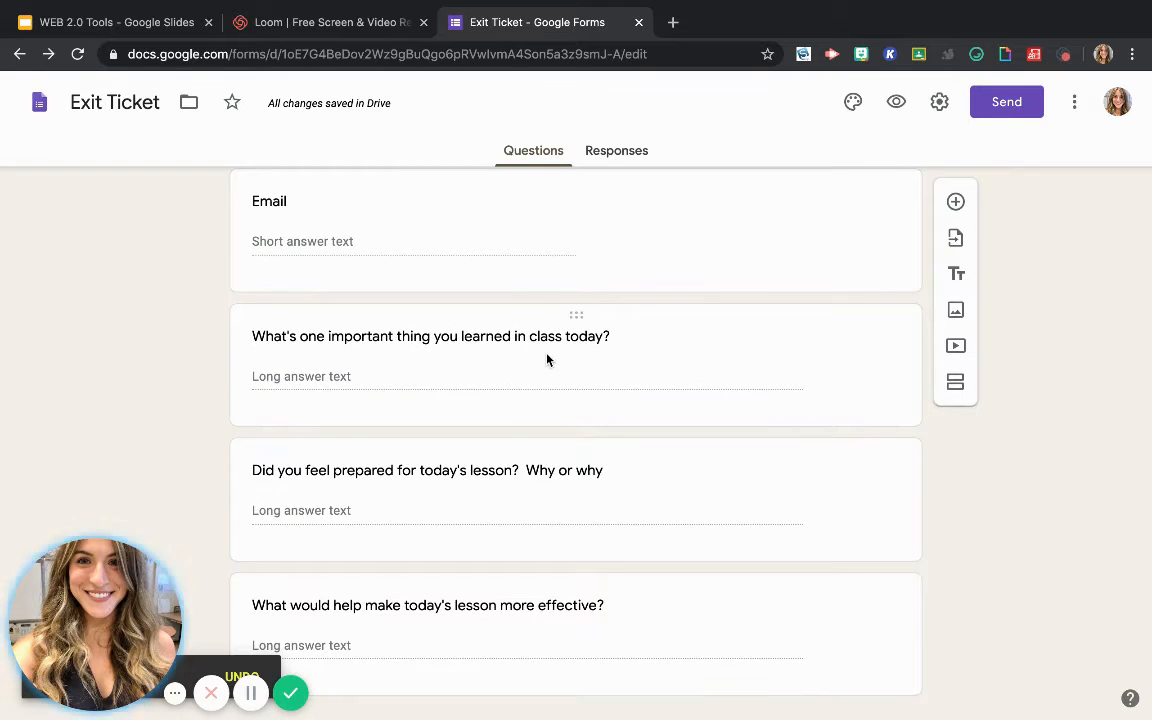
left_click(955, 203)
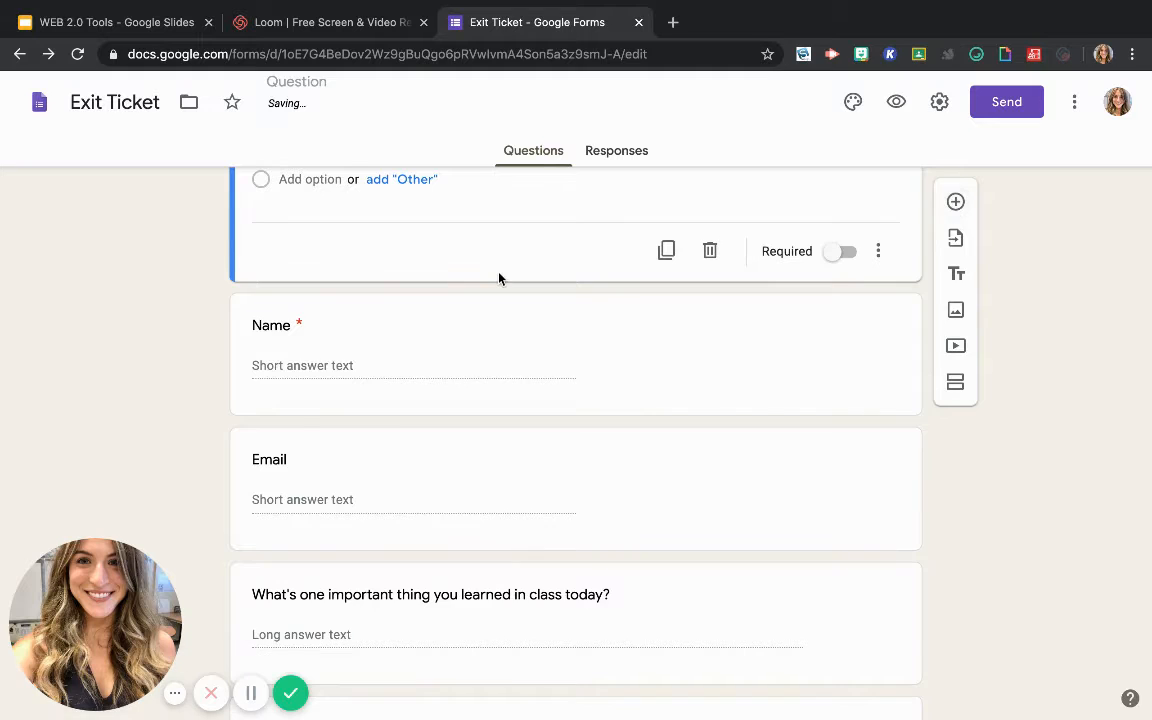
scroll(499, 274, "up", 3)
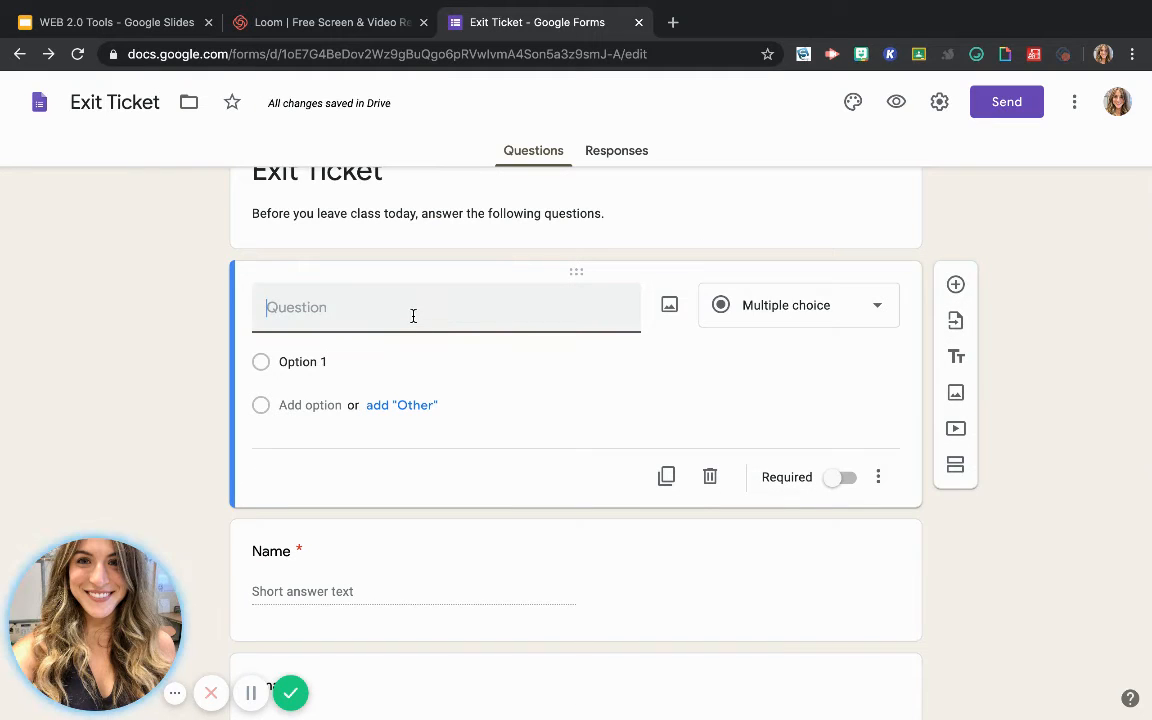
type("Did ")
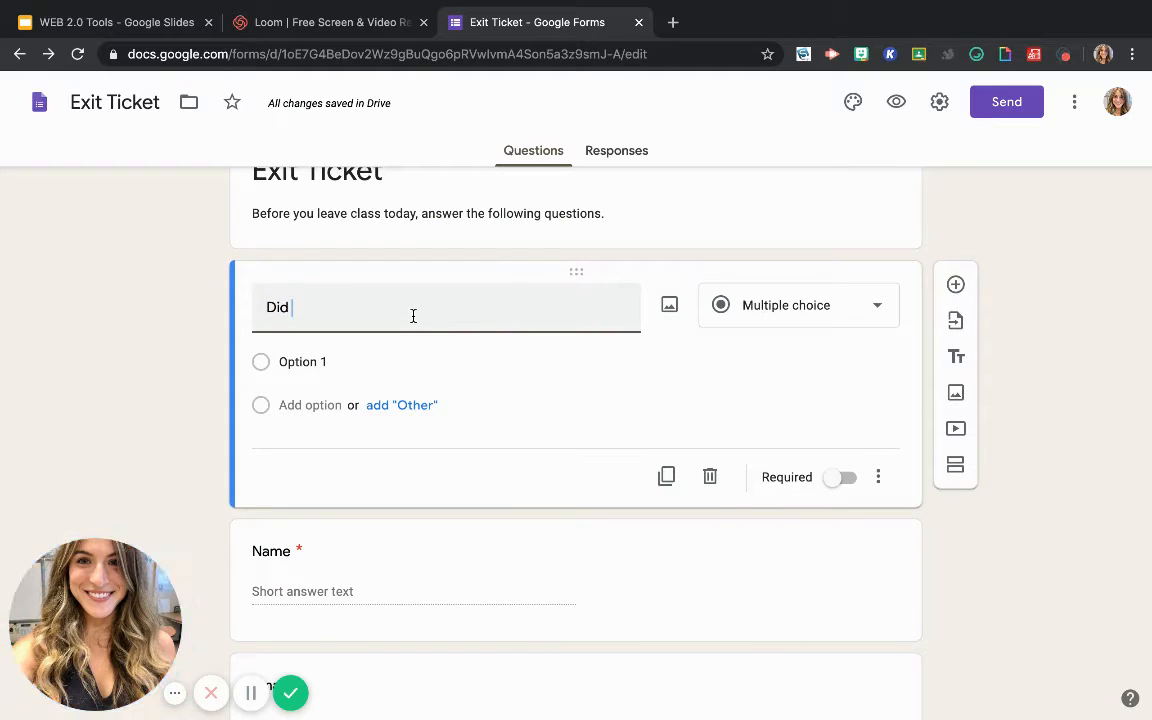
type("you like to")
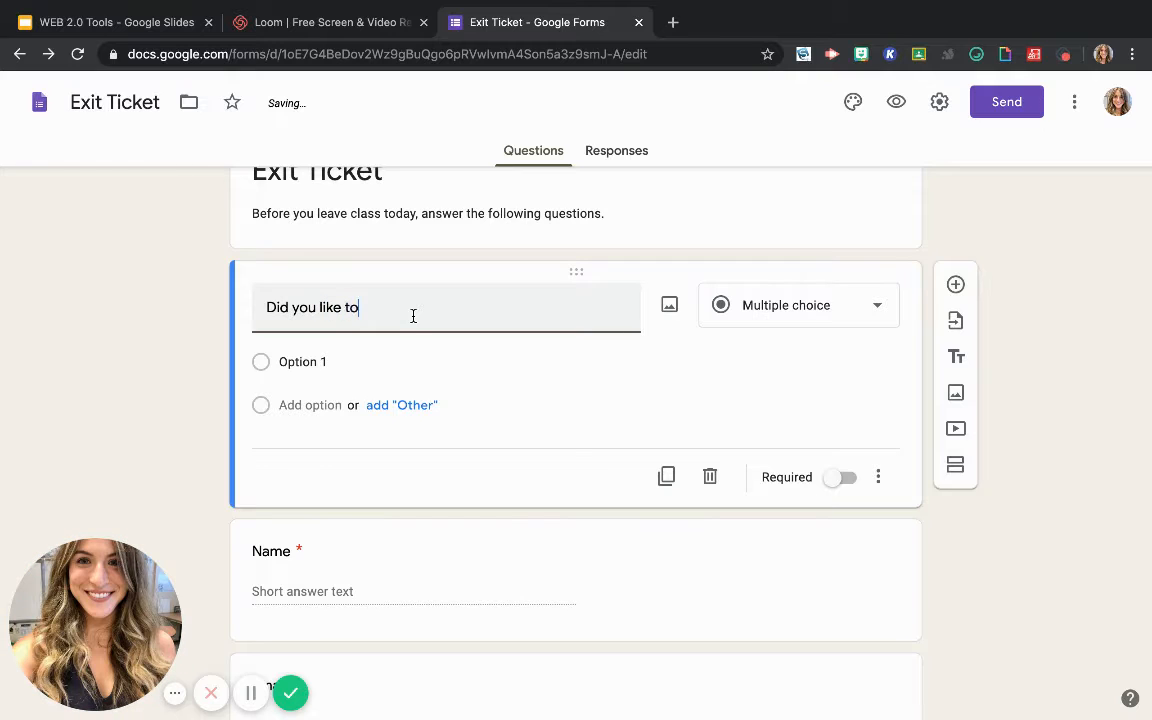
type("day")
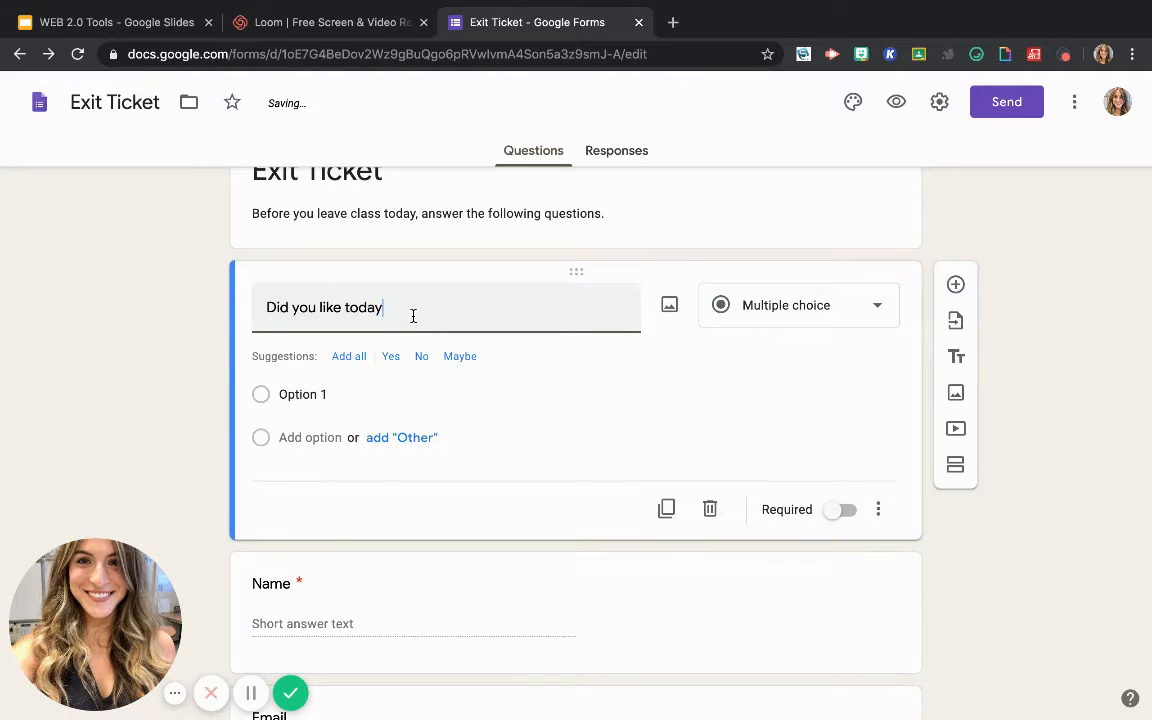
type("'s lesson?")
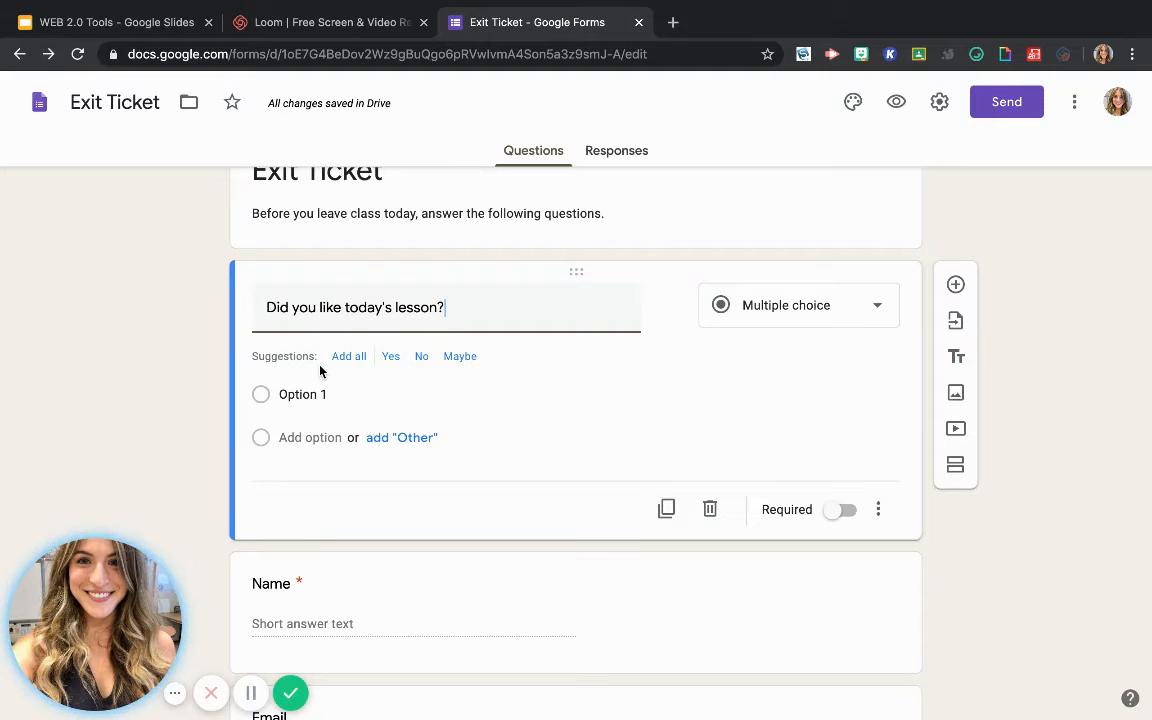
Change the lesson question to a linear scale and label its value 1 "No It was boring"
left_click(740, 306)
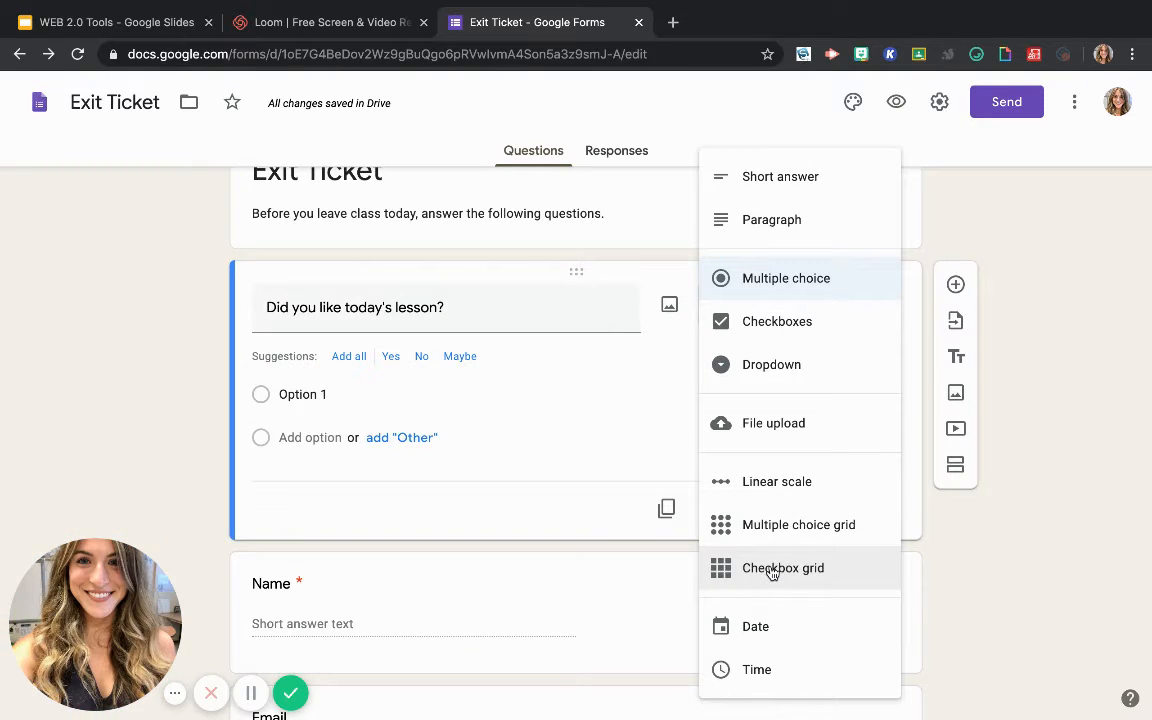
left_click(758, 484)
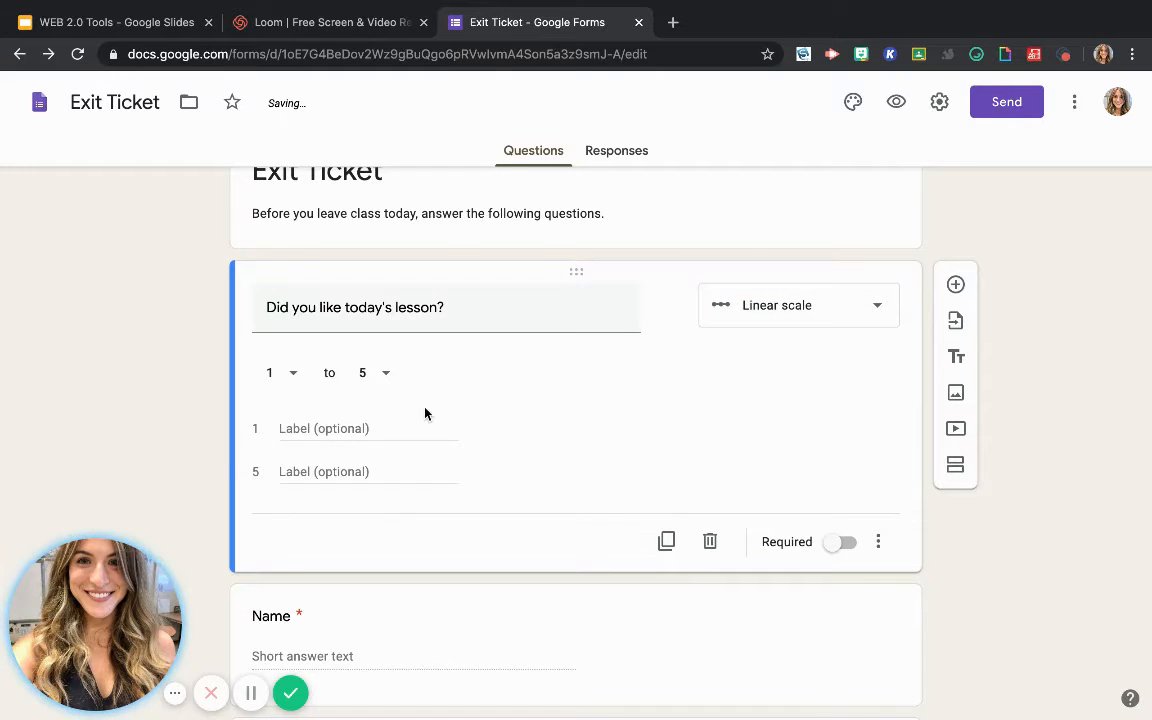
left_click(296, 428)
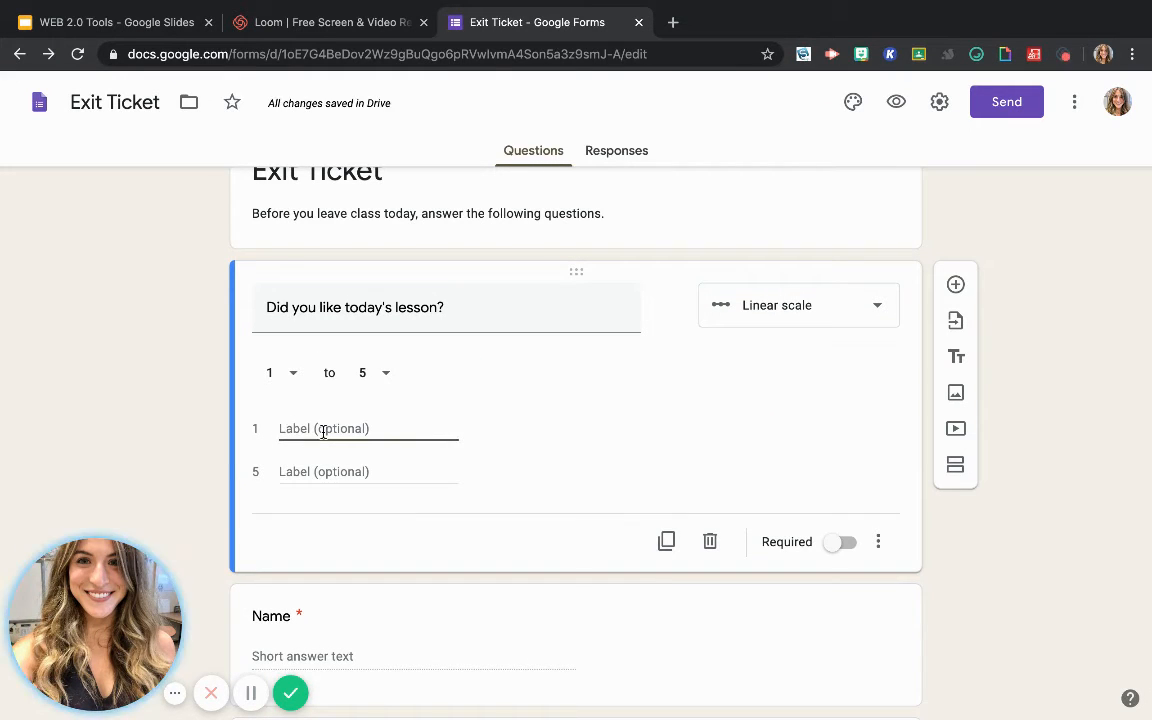
type("Ye")
key("BackSpace")
key("BackSpace")
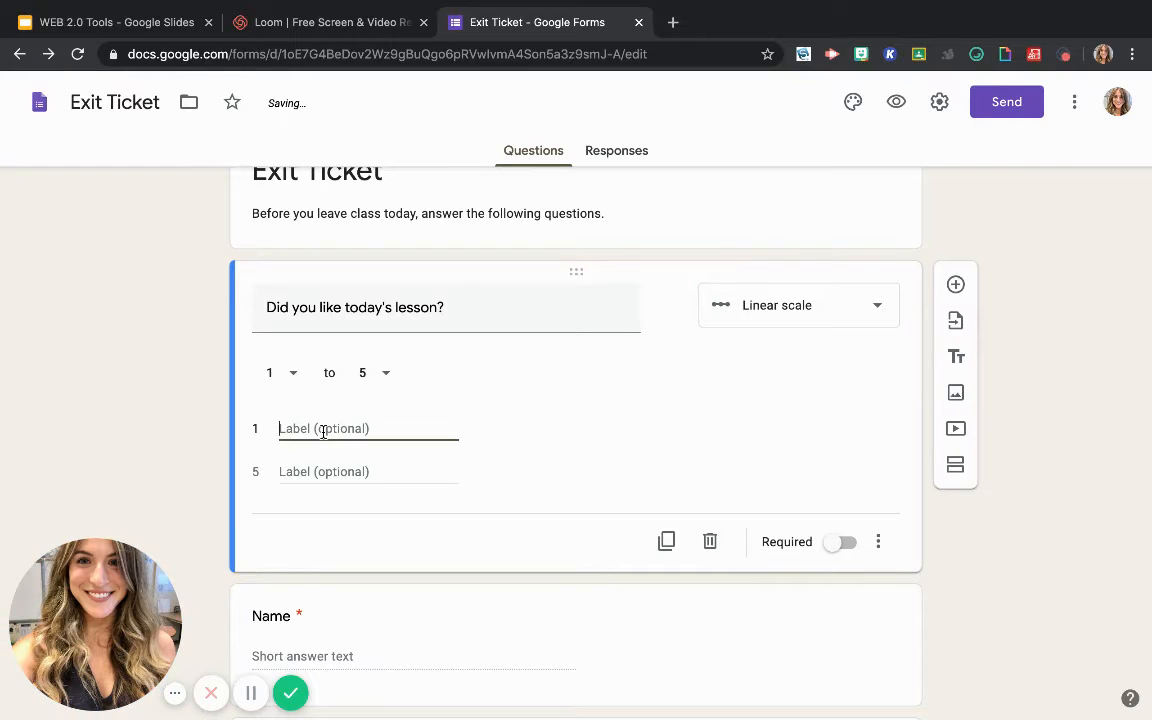
type("No It wa")
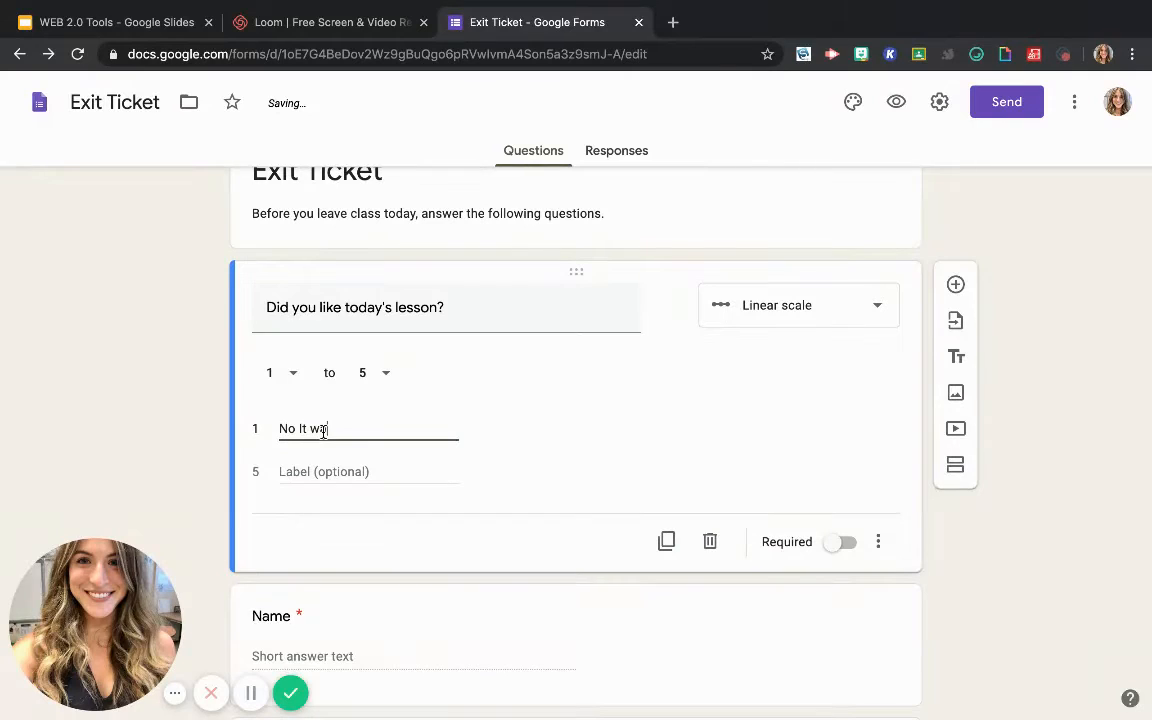
type("s boring")
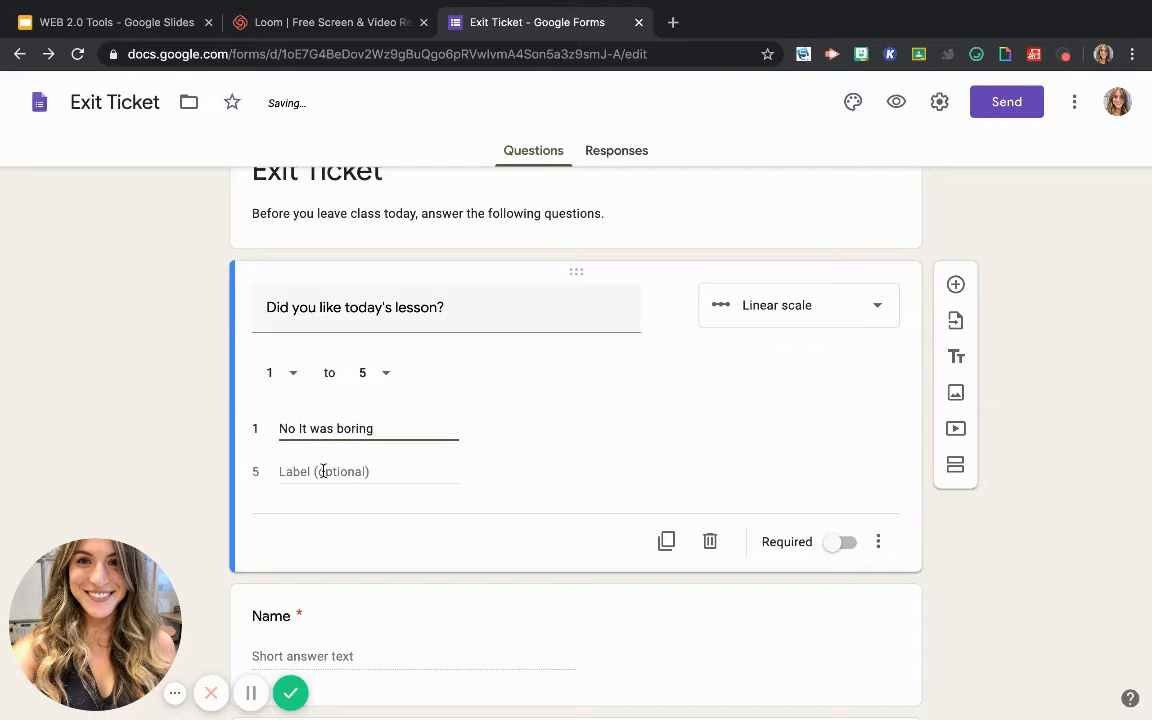
Label value 5 of the lesson question's linear scale "Yes it was amazing"
left_click(323, 471)
type("Y")
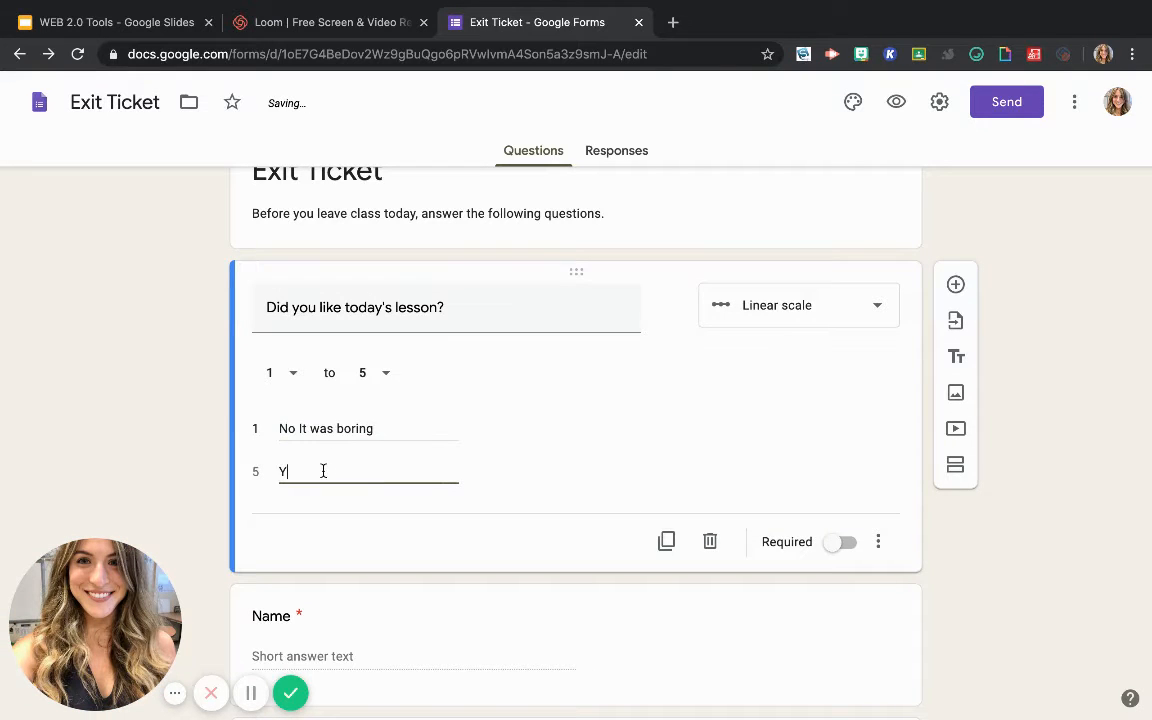
type("es it was amazing")
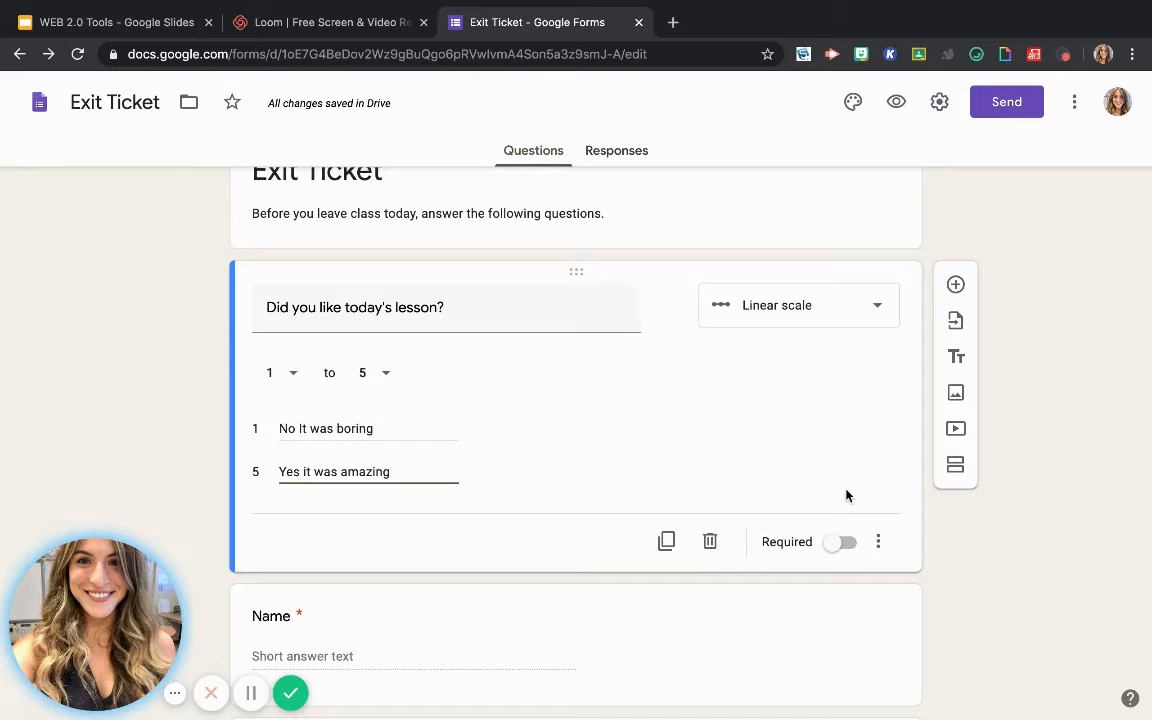
Make the lesson question required and check its additional display options without changing any
left_click(836, 548)
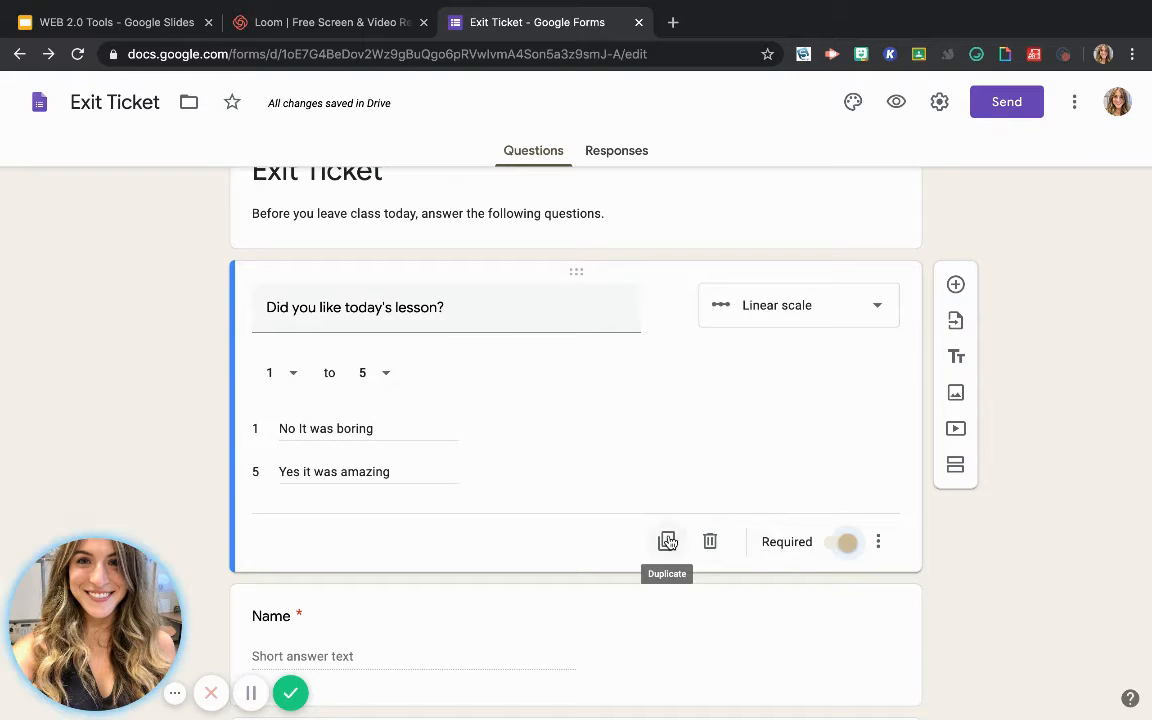
left_click(878, 551)
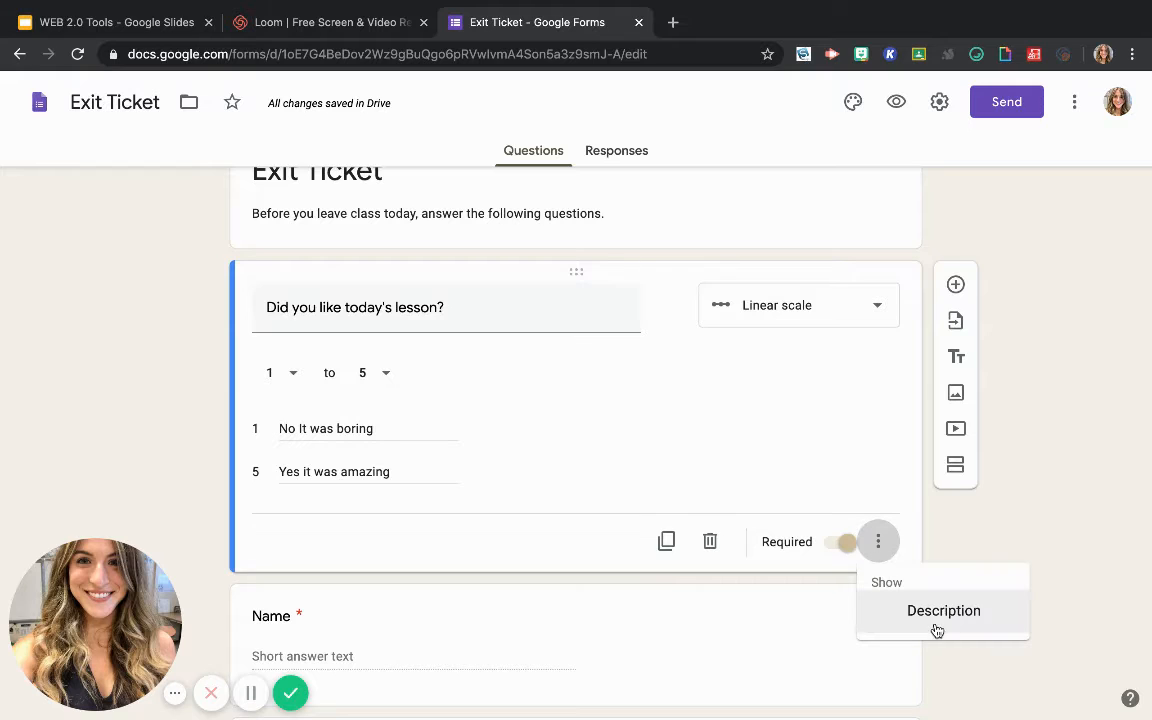
left_click(810, 440)
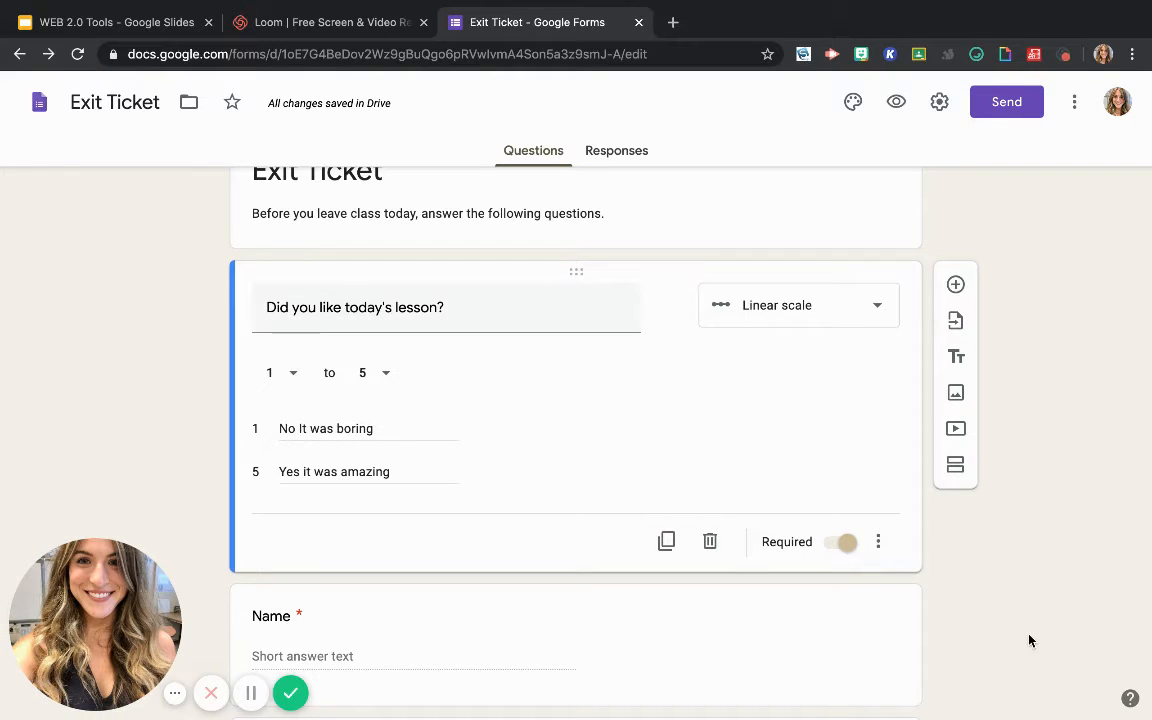
Move the Name question above "Did you like today's lesson?", directly below the title block
scroll(781, 557, "down", 2)
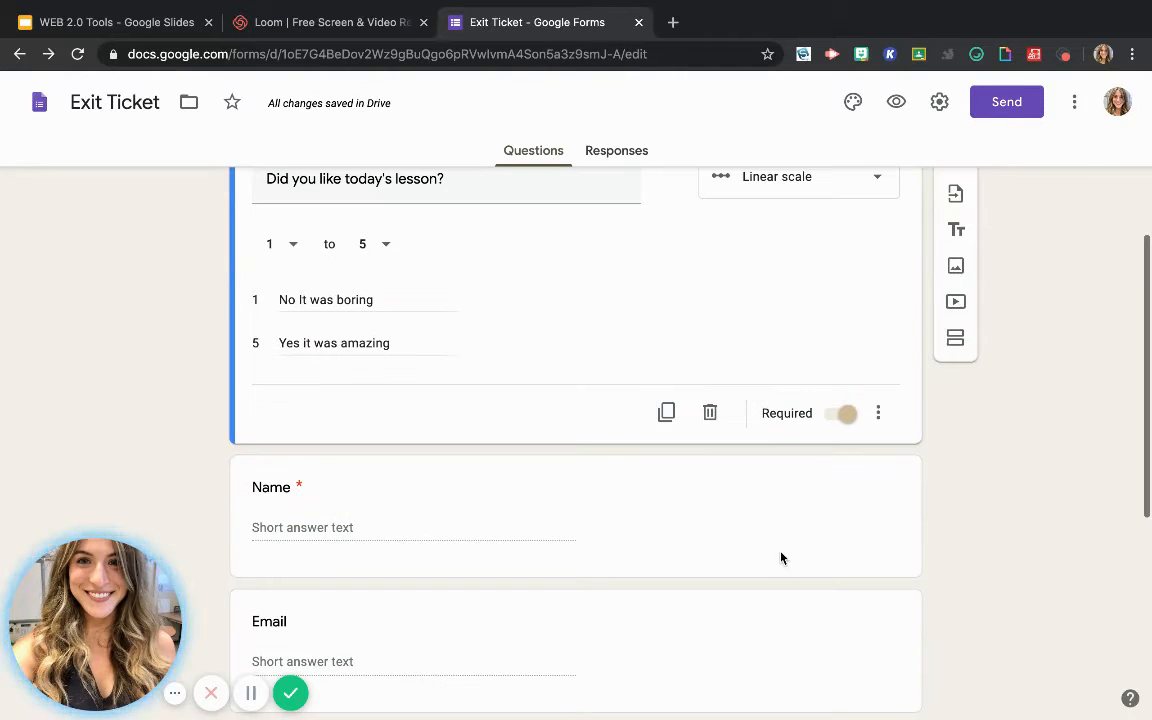
left_click(717, 530)
scroll(717, 530, "up", 3)
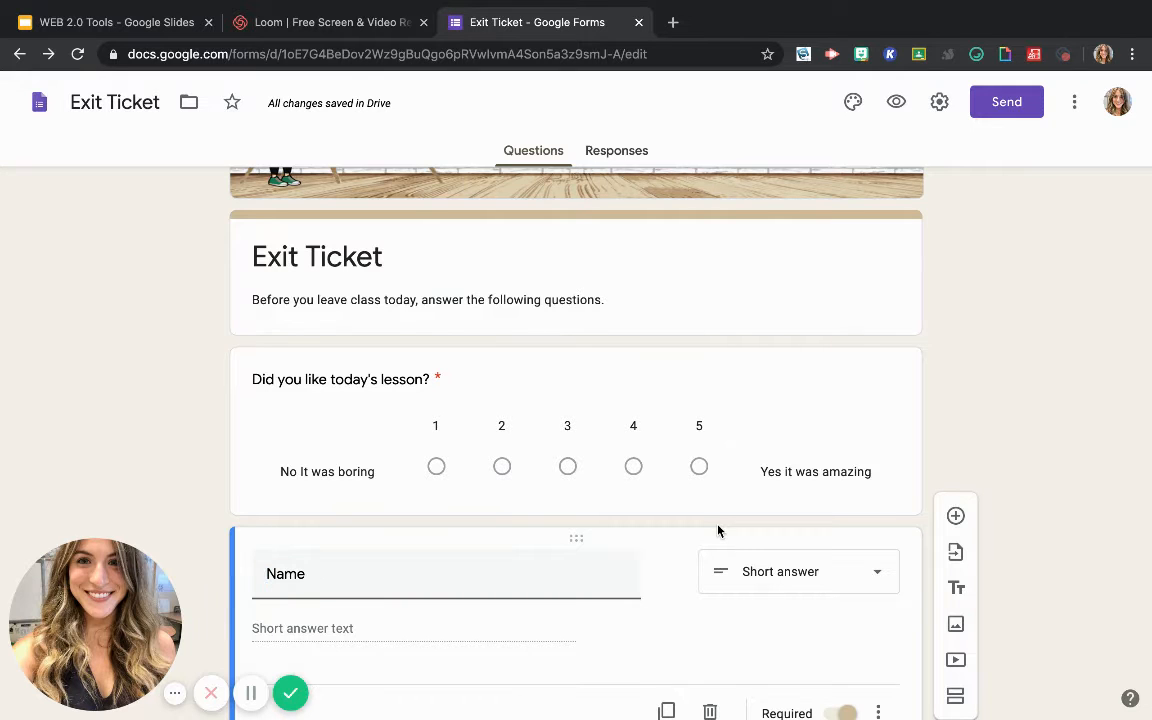
scroll(717, 530, "down", 1)
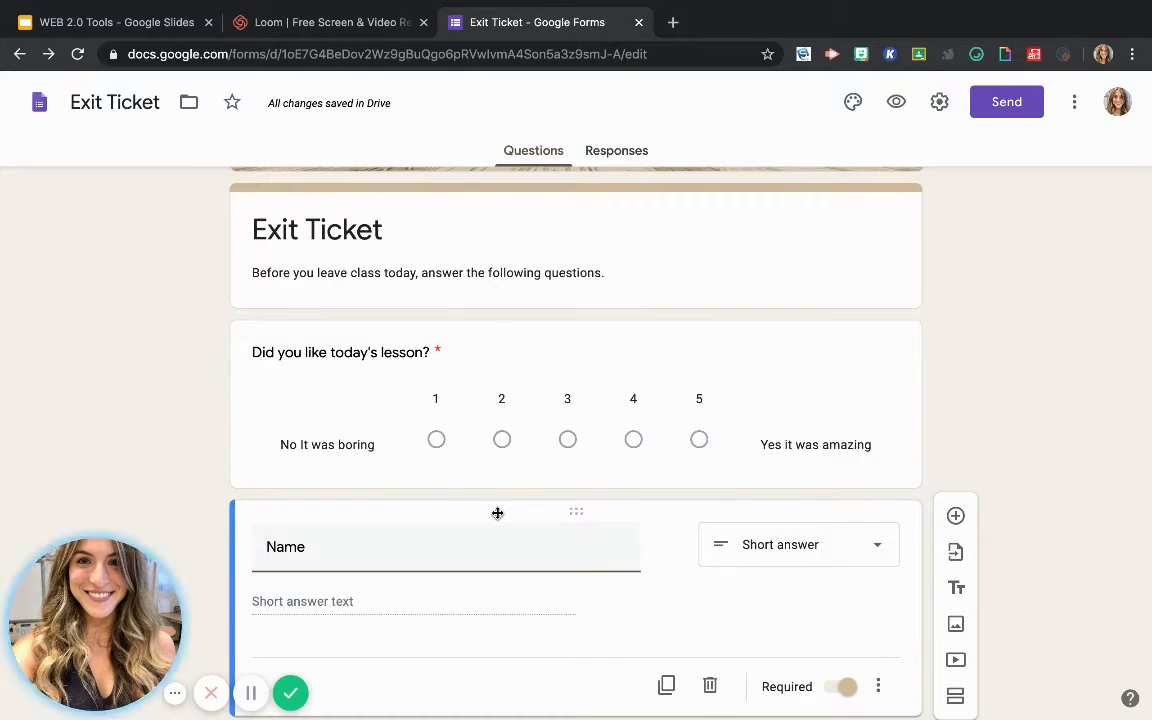
left_click_drag(554, 510, 525, 316)
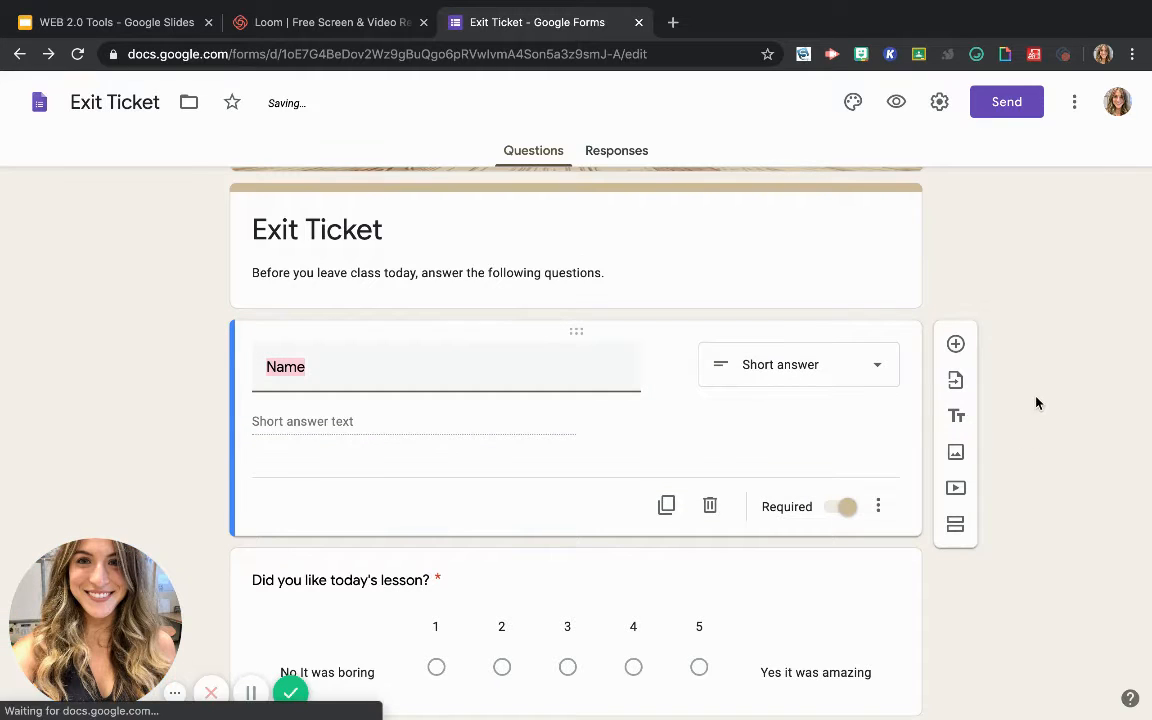
Move the Email question above "Did you like today's lesson?", directly below the Name question
scroll(630, 477, "down", 4)
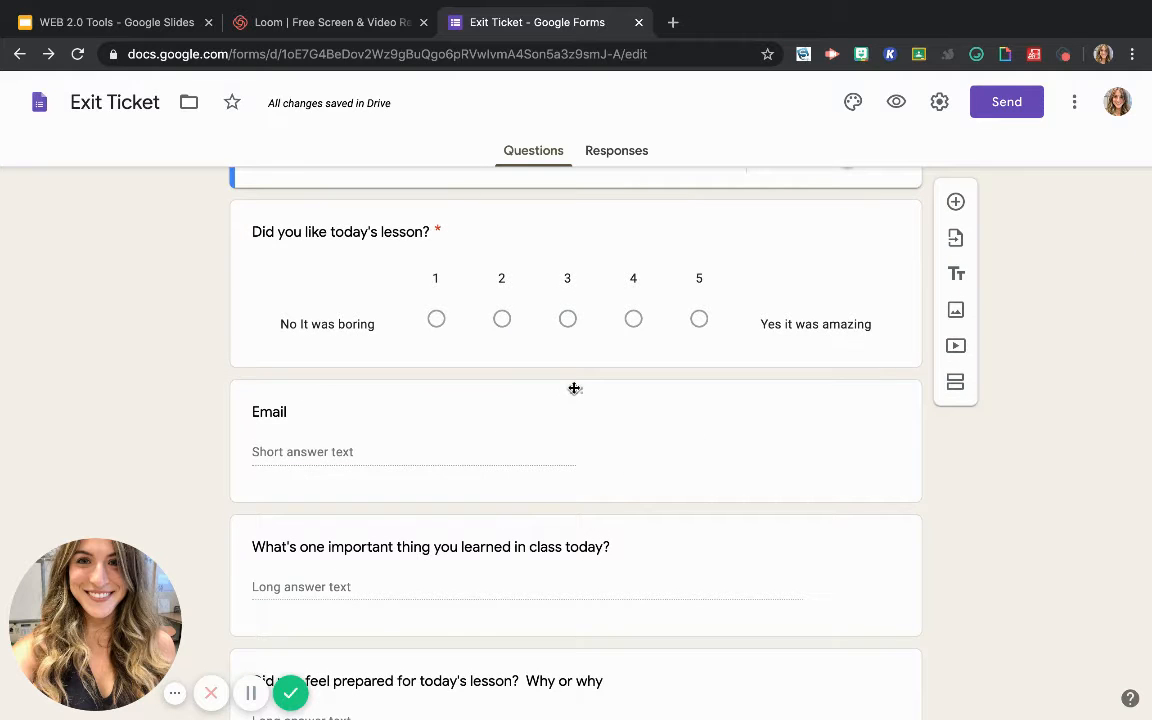
left_click_drag(574, 388, 536, 306)
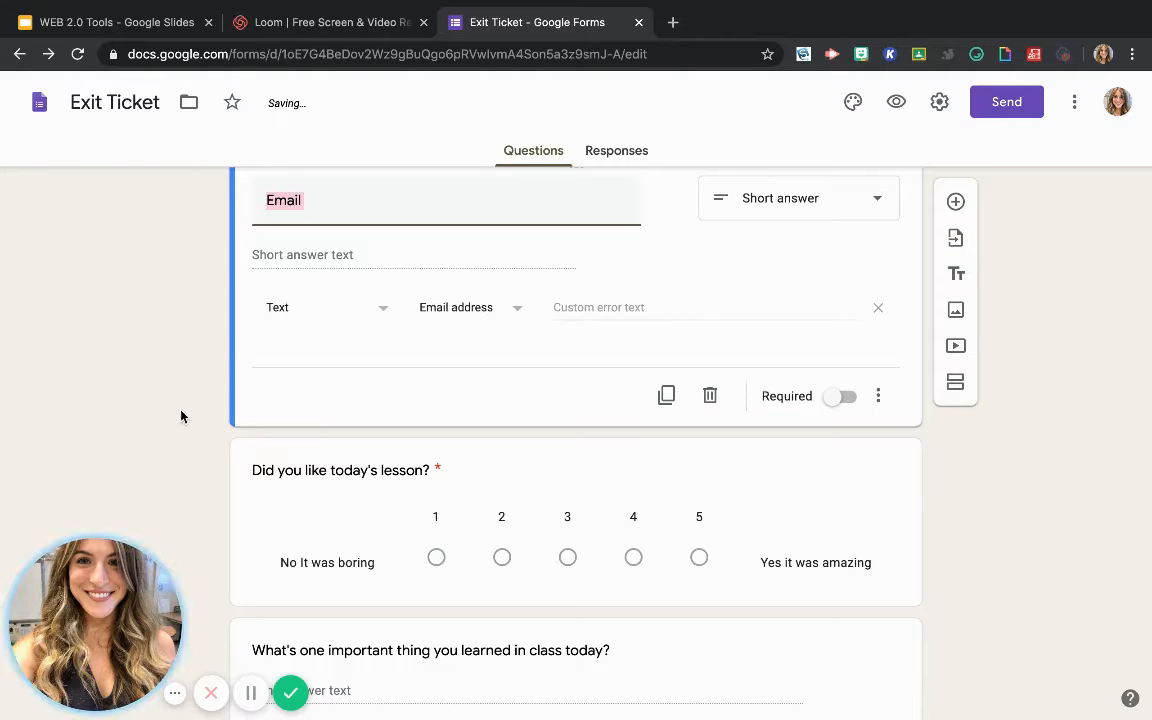
scroll(193, 419, "up", 3)
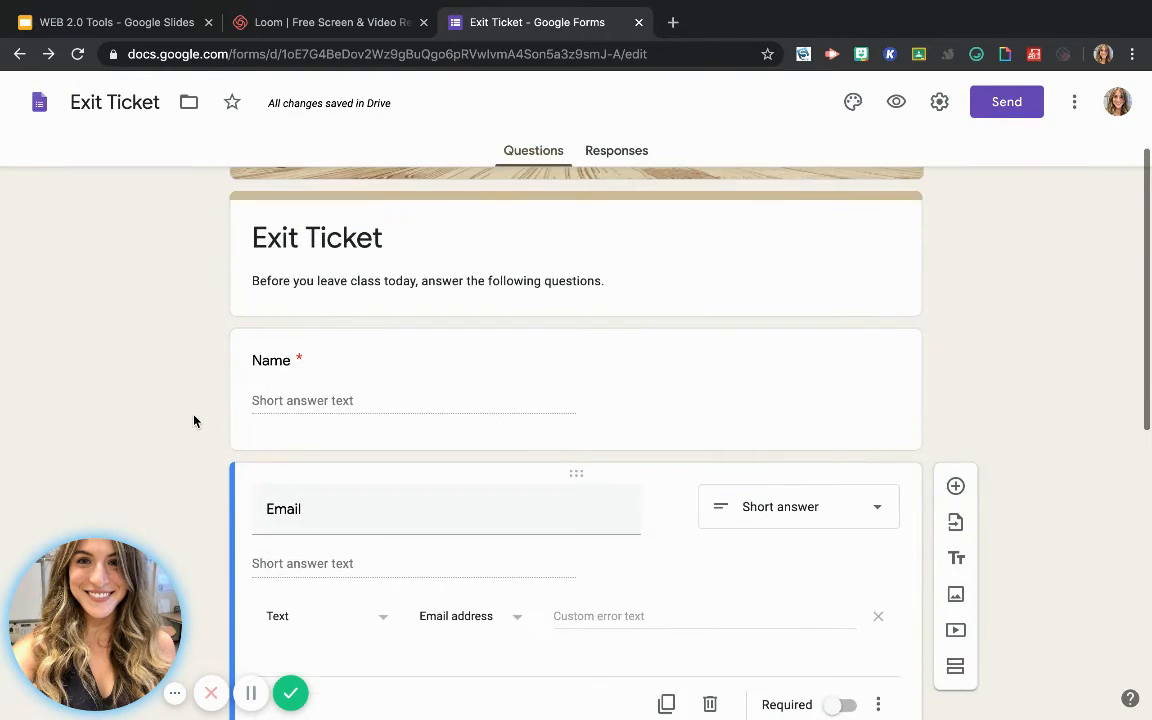
scroll(194, 421, "up", 2)
Insert the pointing, green-jacketed cartoon image from Google Drive's Clip Art folder below "What's one important thing you learned in class today?"
scroll(194, 421, "down", 8)
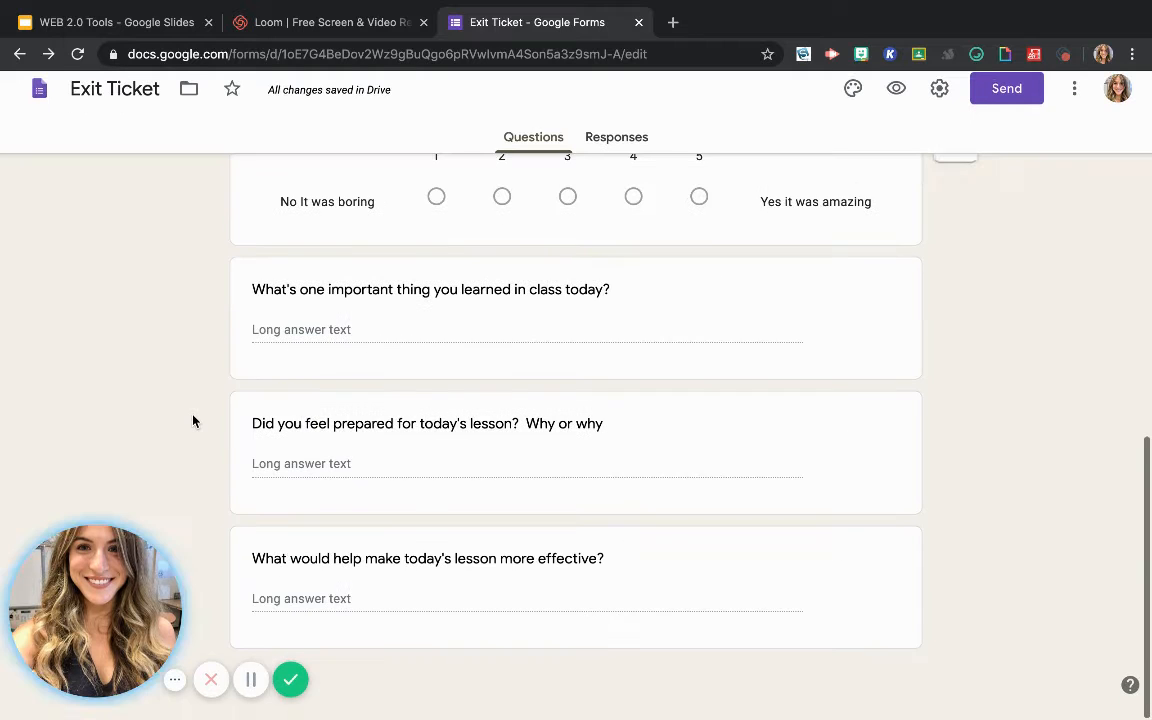
left_click(322, 345)
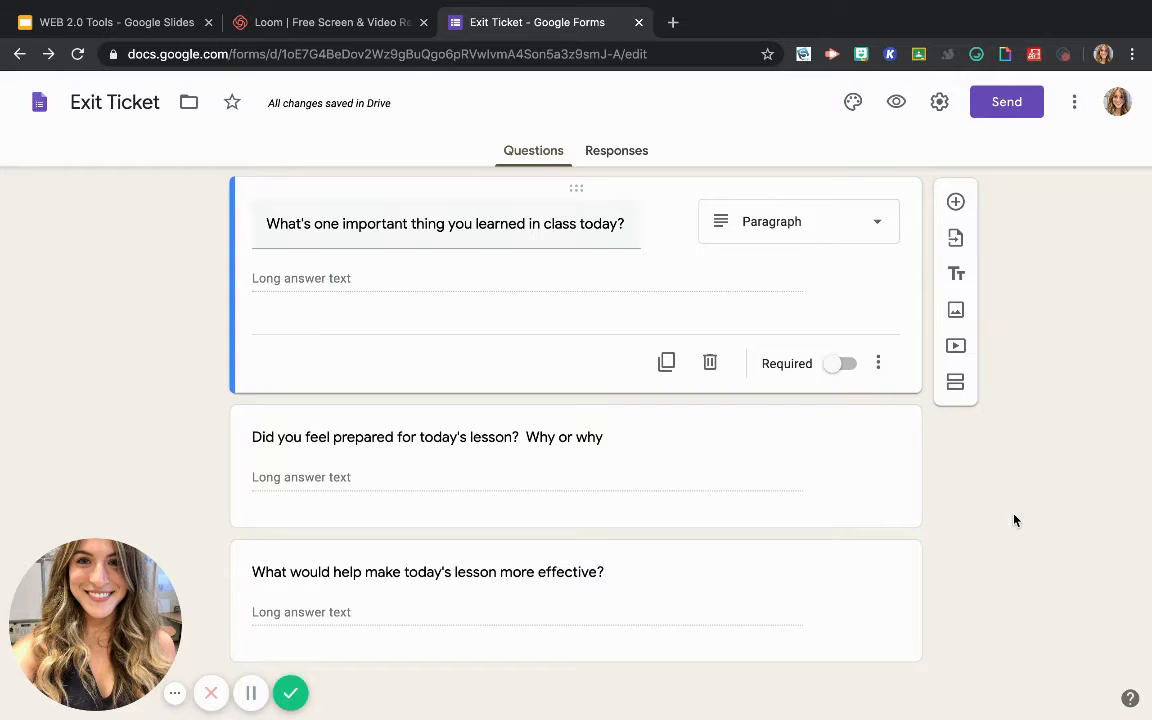
scroll(1016, 337, "up", 5)
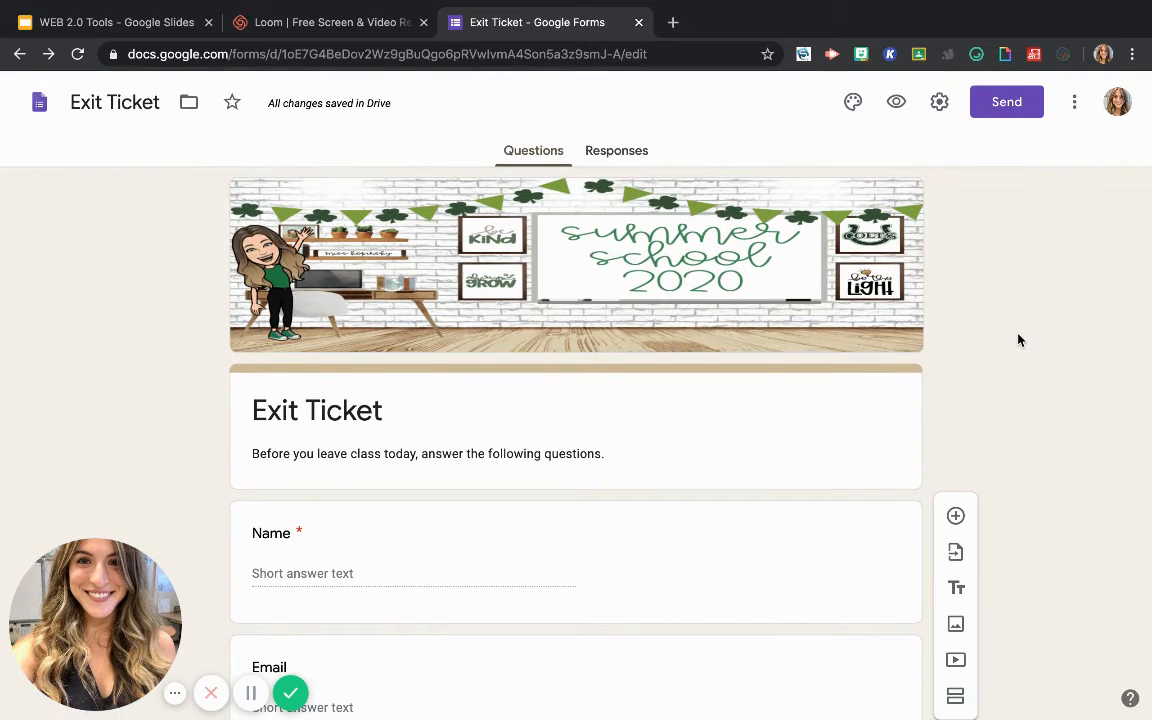
scroll(1018, 340, "down", 1)
scroll(1018, 342, "down", 1)
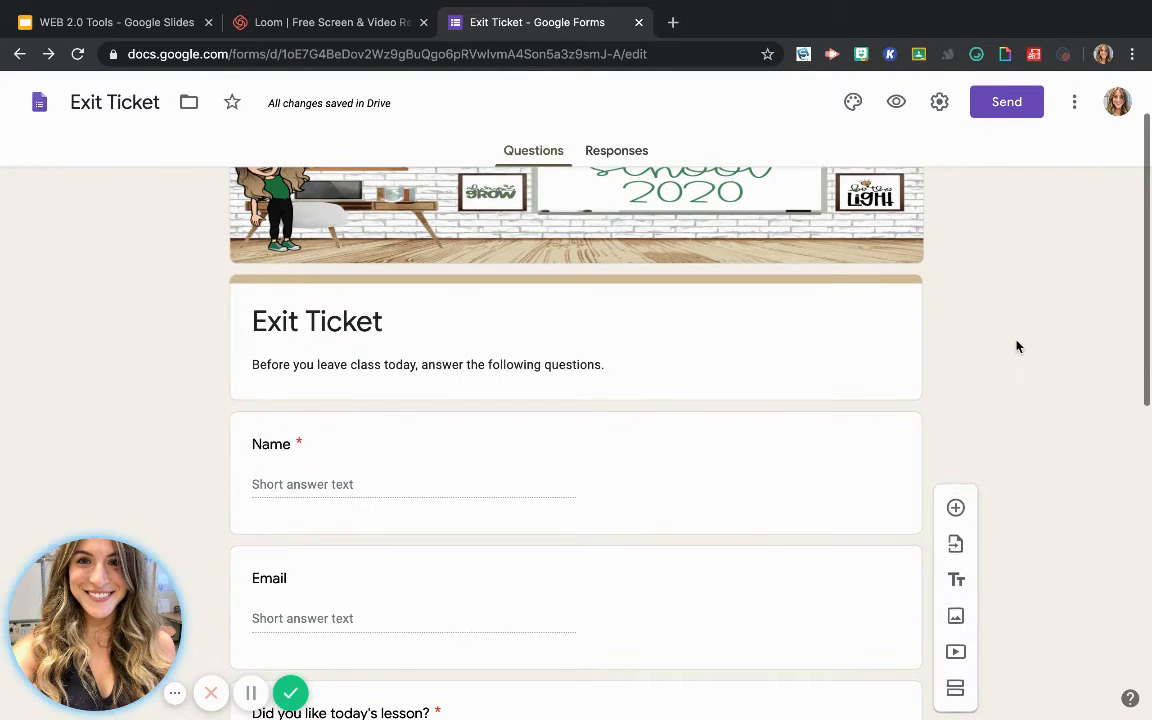
left_click(957, 624)
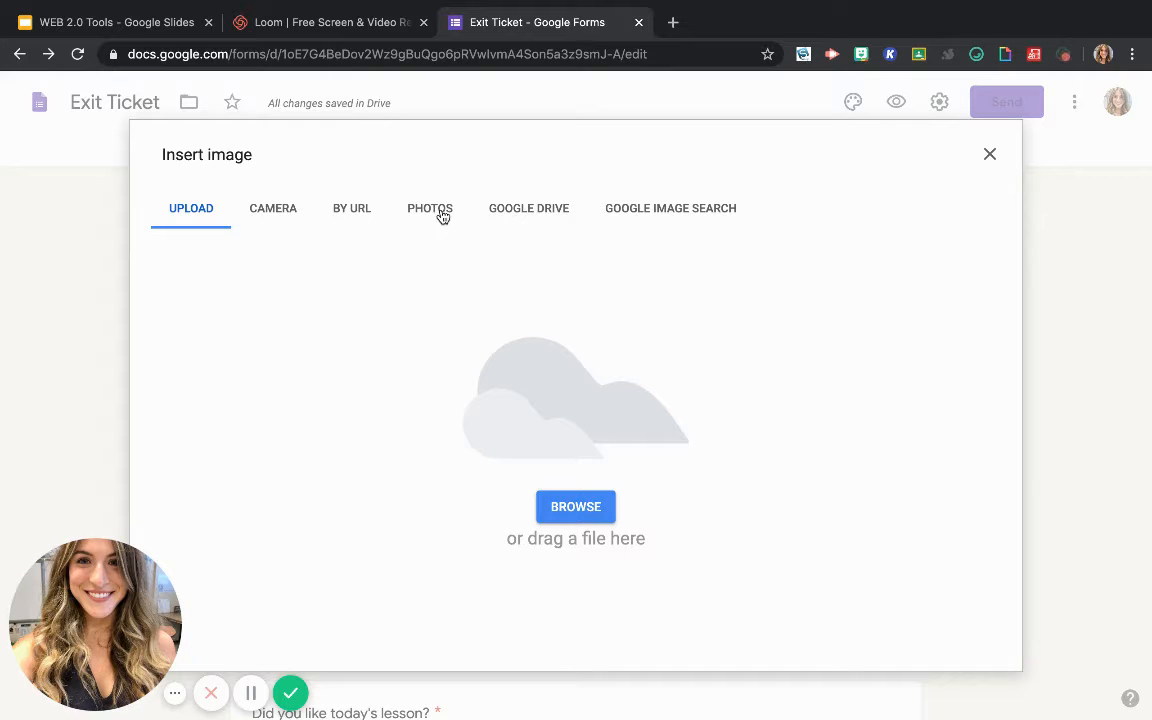
left_click(512, 225)
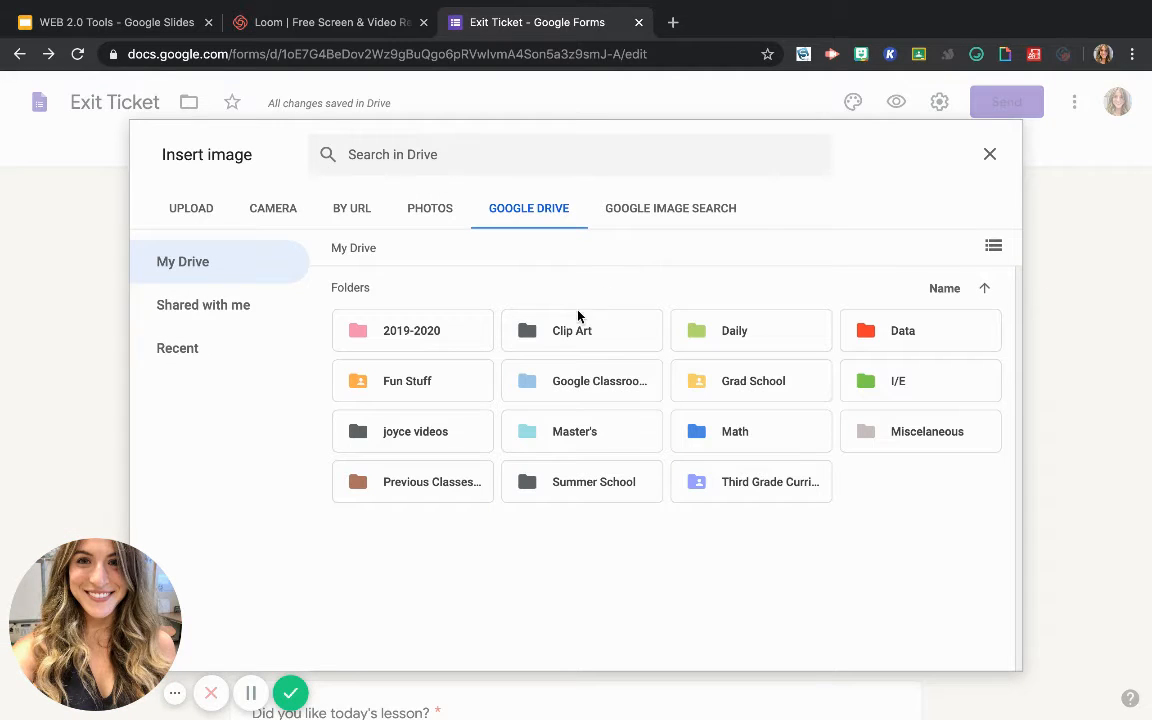
left_click(557, 338)
double_click(557, 338)
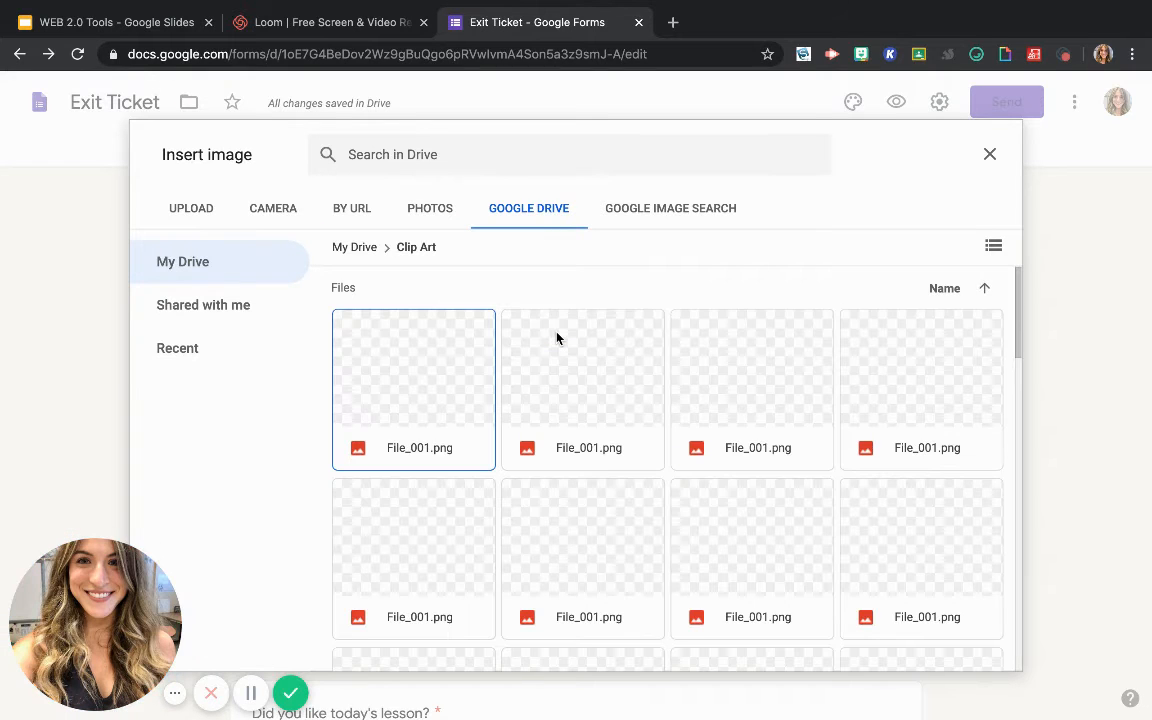
left_click(935, 350)
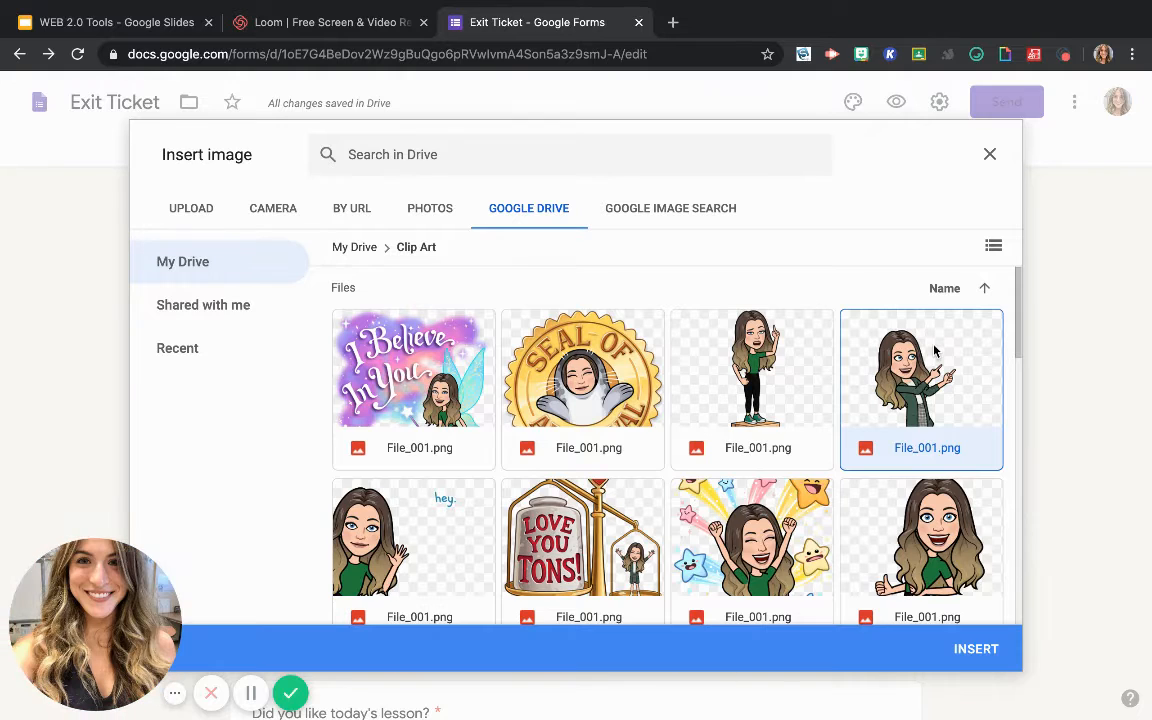
left_click(968, 649)
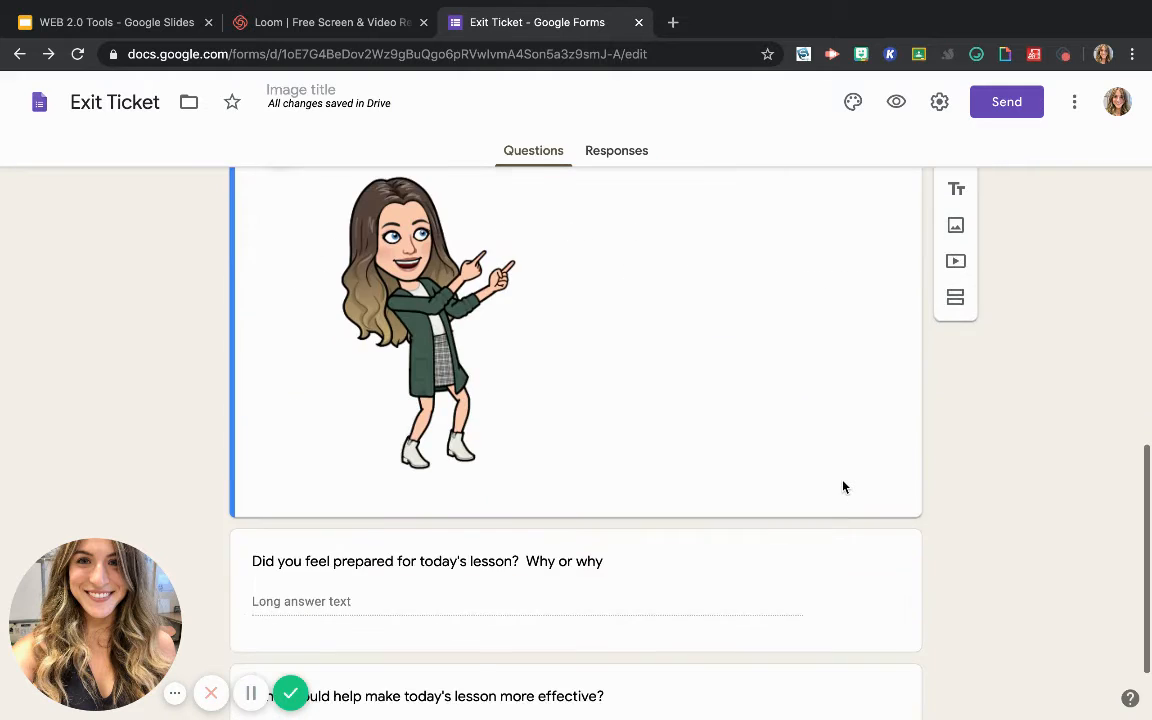
Title the inserted image "What do you notice about this image?"
scroll(843, 487, "up", 2)
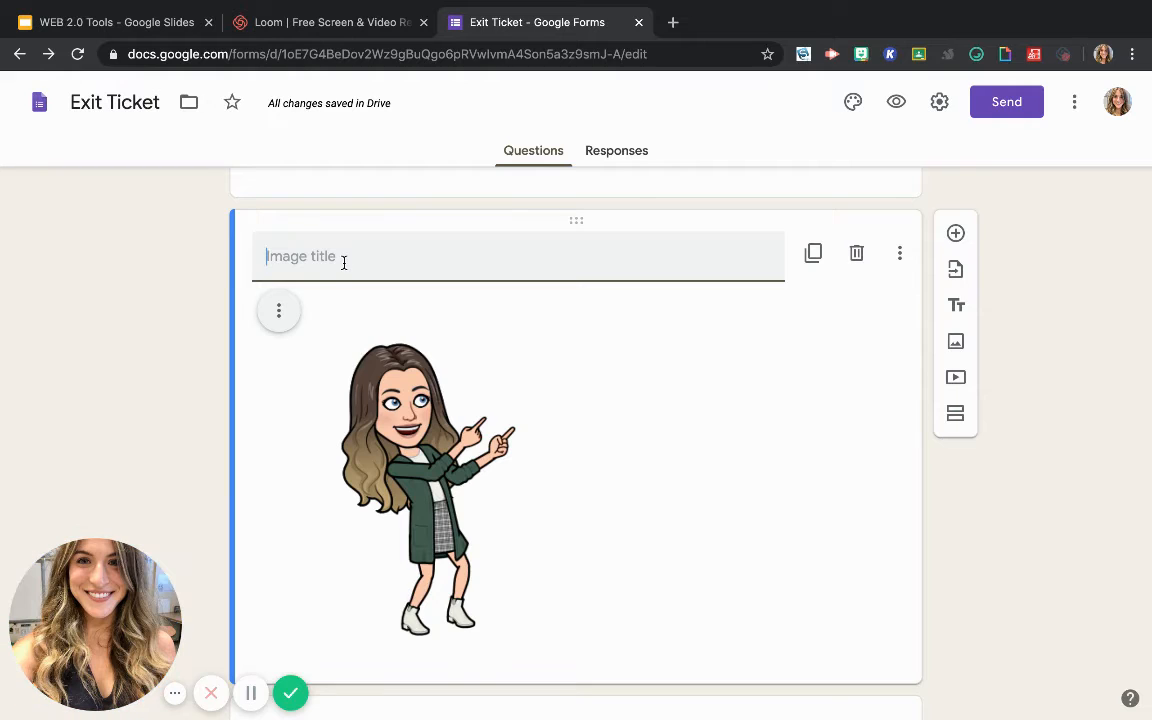
type("What ")
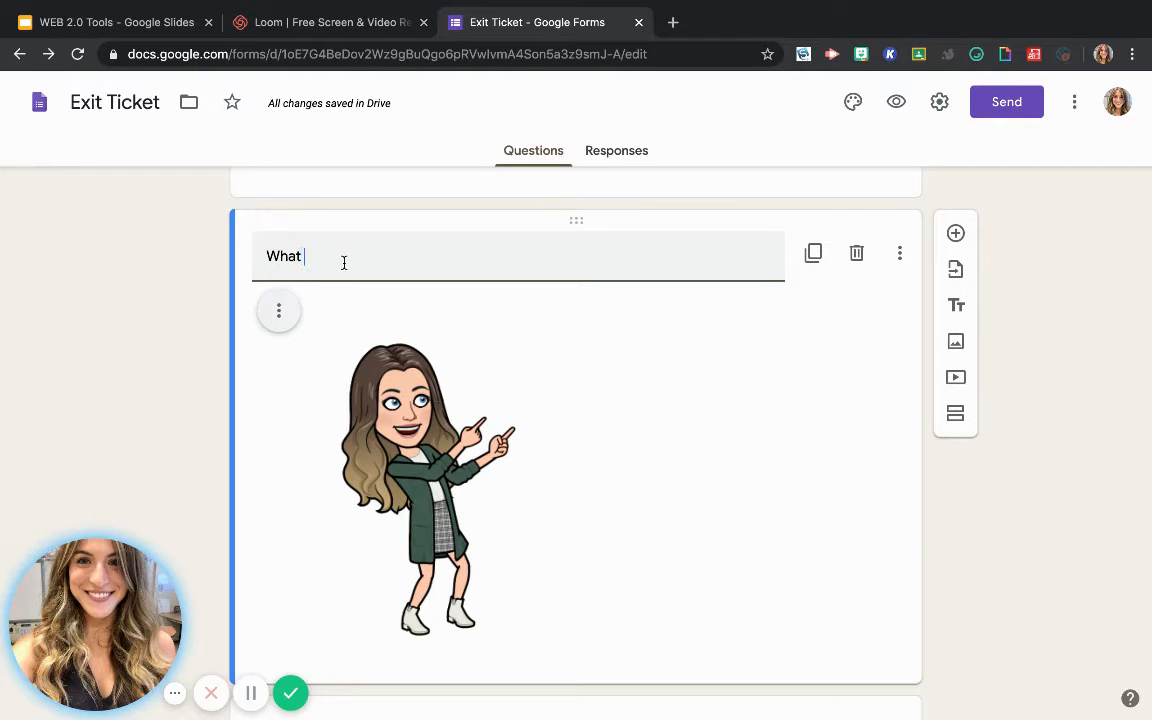
type("do yo")
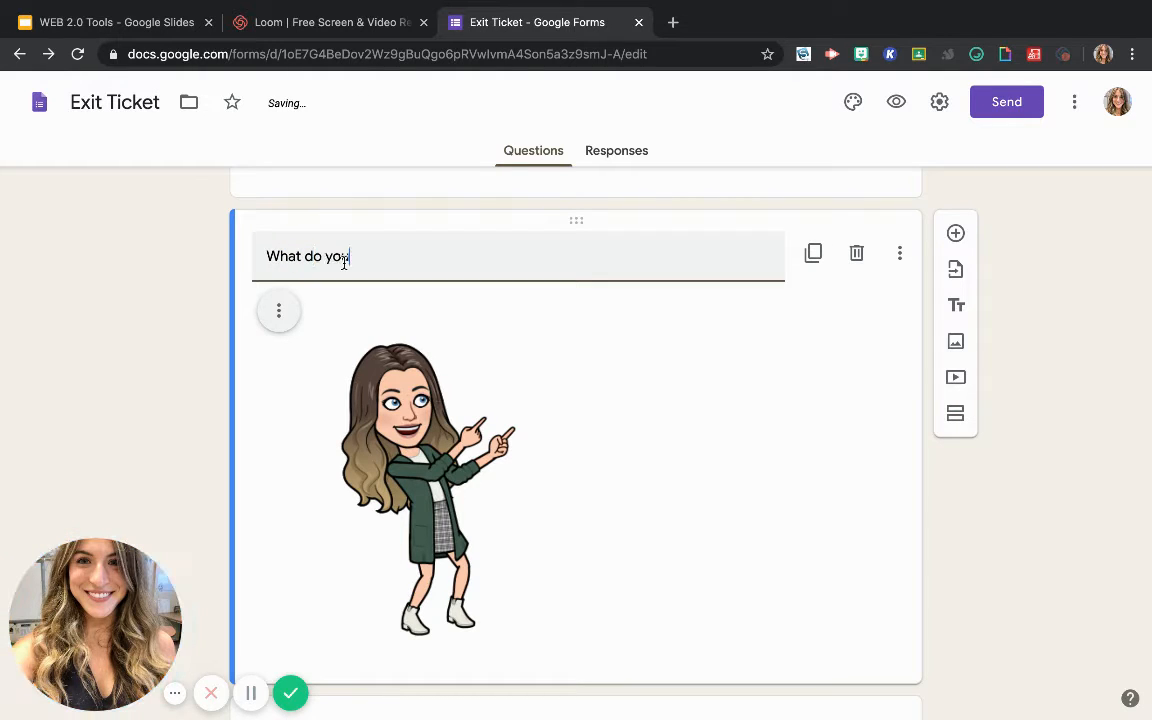
type("u noyice")
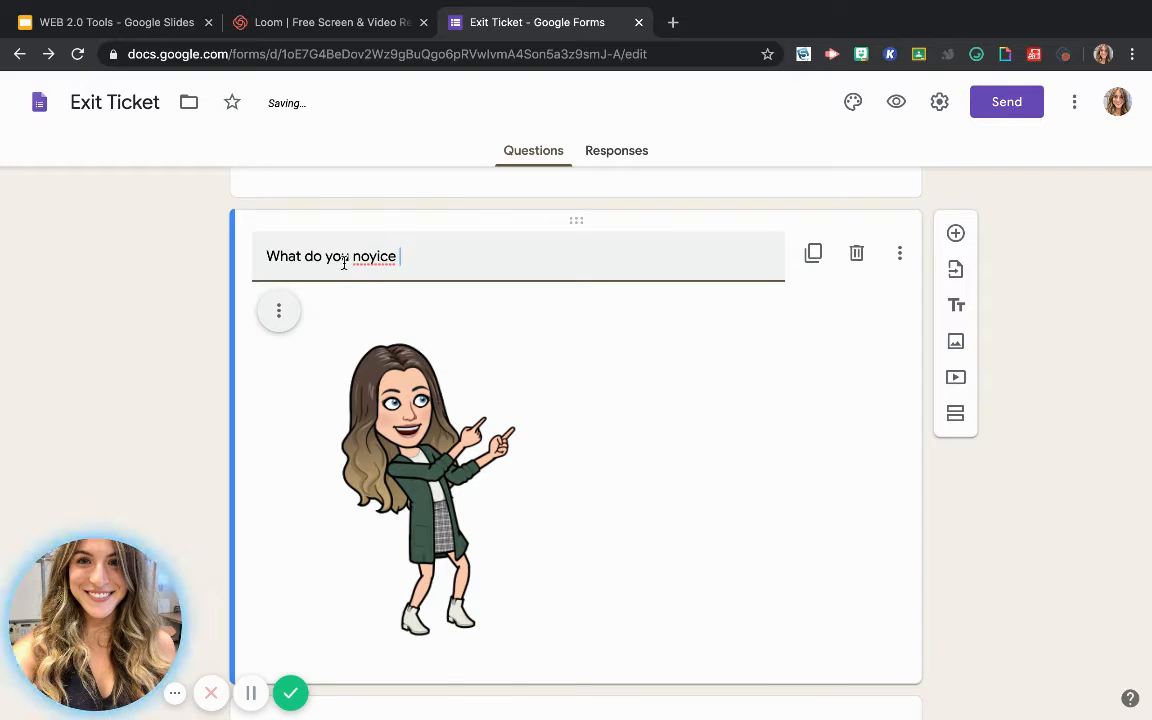
key("BackSpace")
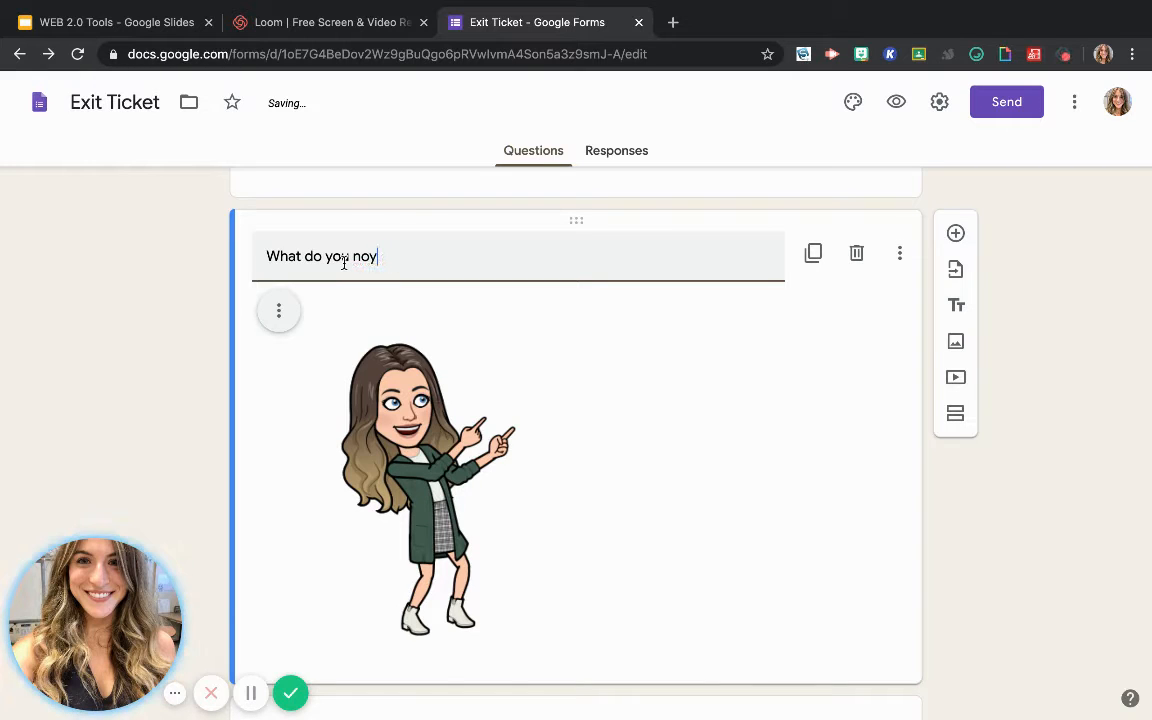
key("BackSpace")
type("tice ")
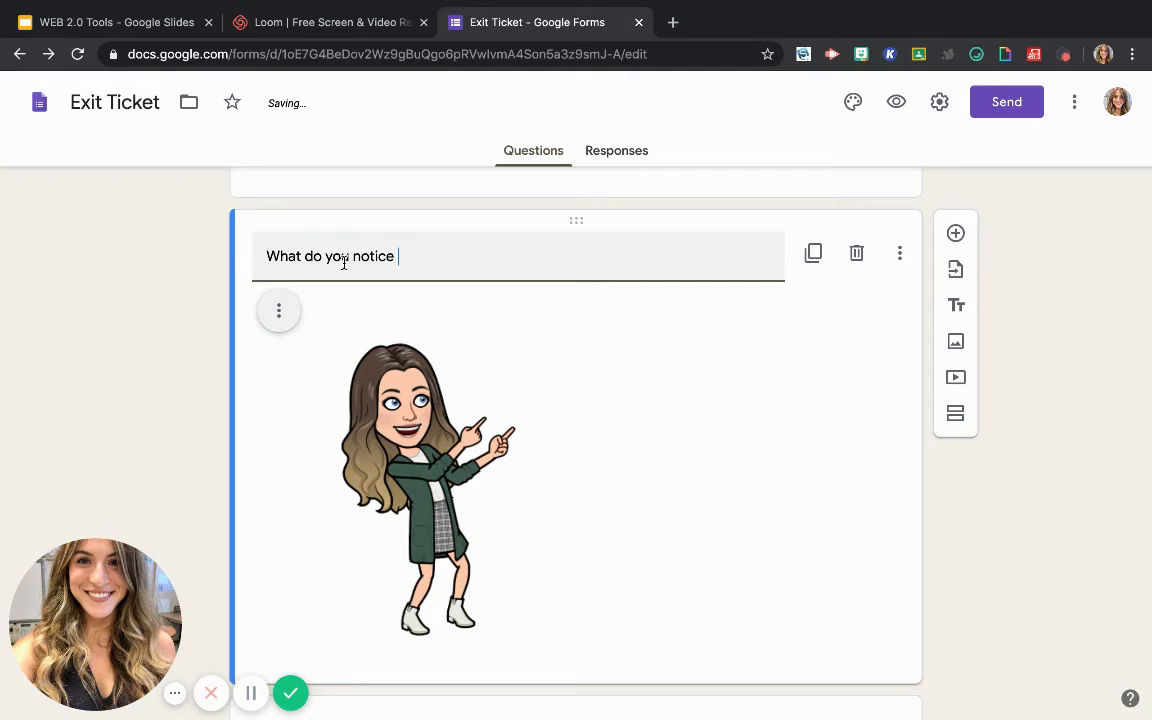
type("about this image?")
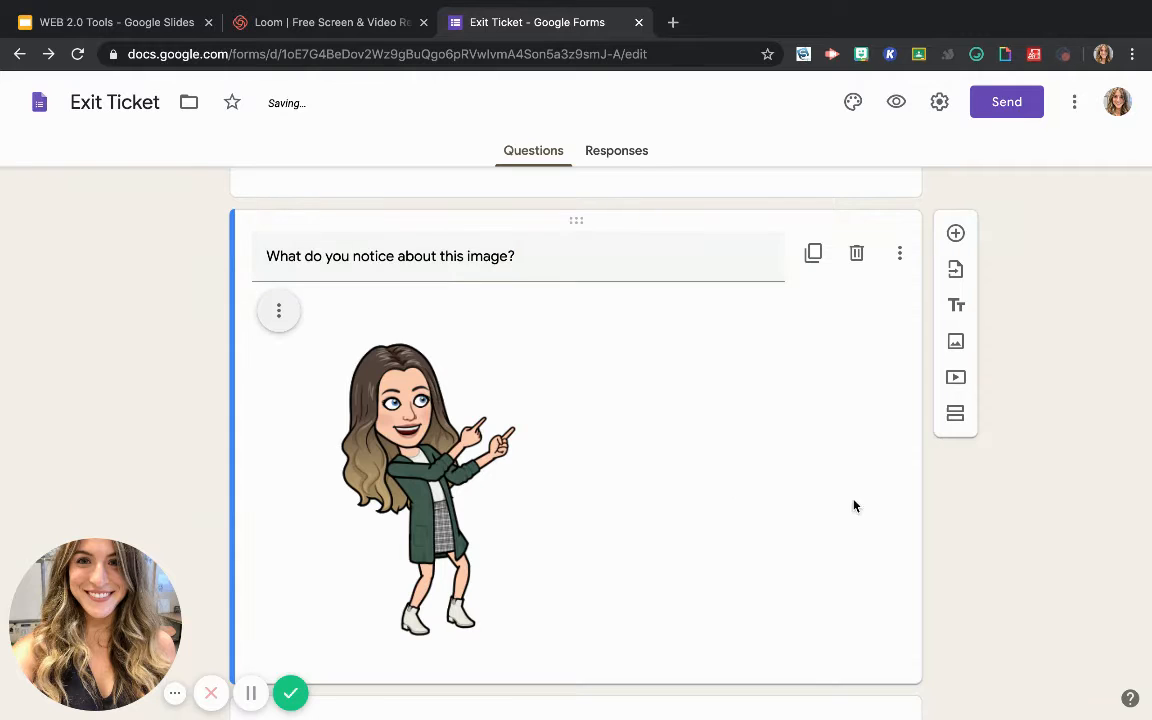
Add a question directly below the image with the text "Answer the question with the picture."
scroll(684, 514, "down", 2)
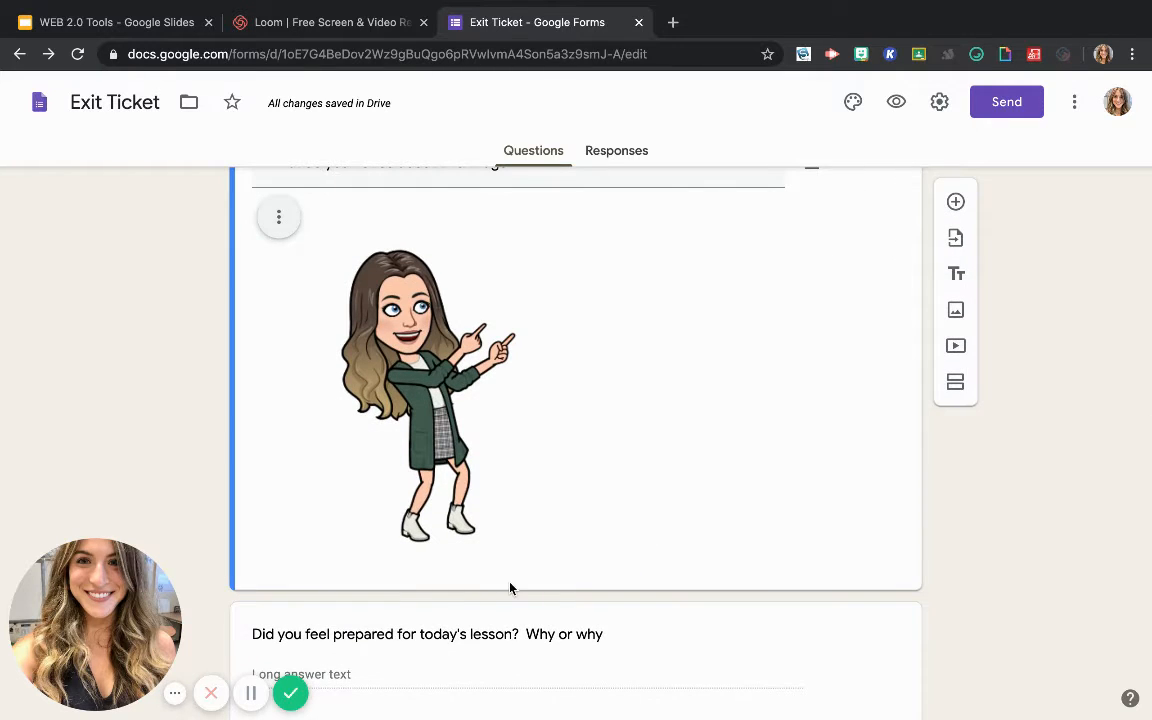
scroll(509, 589, "down", 1)
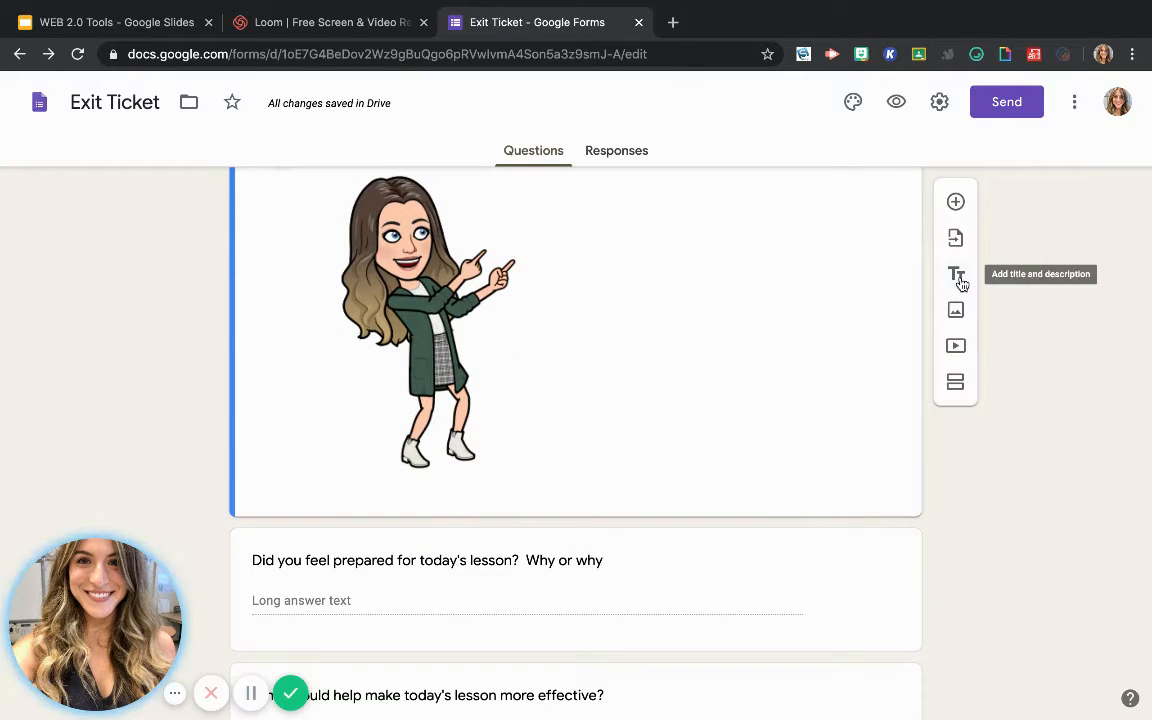
left_click(956, 204)
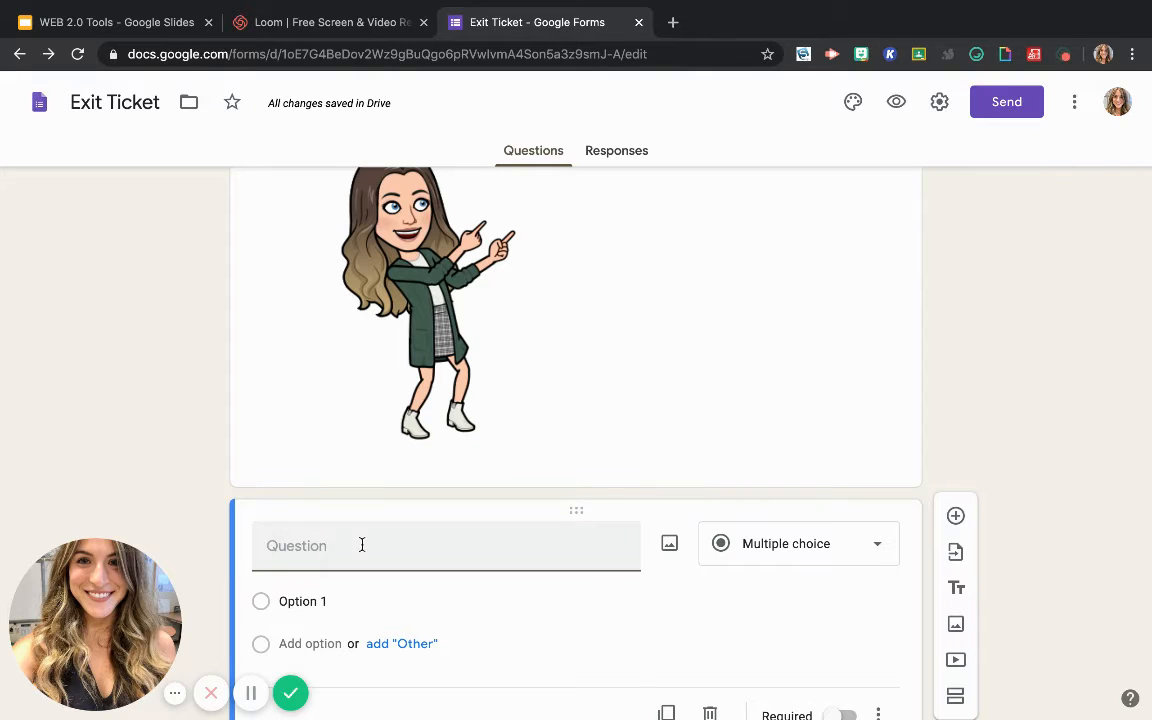
type("Answer the ")
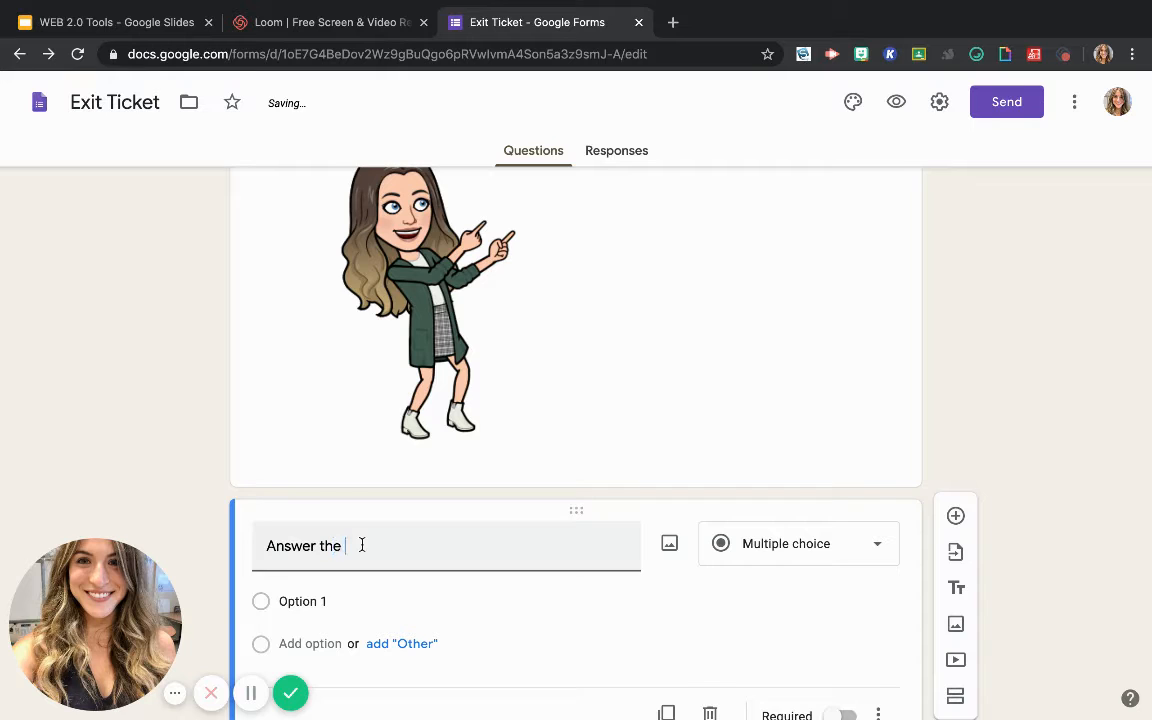
type("question ")
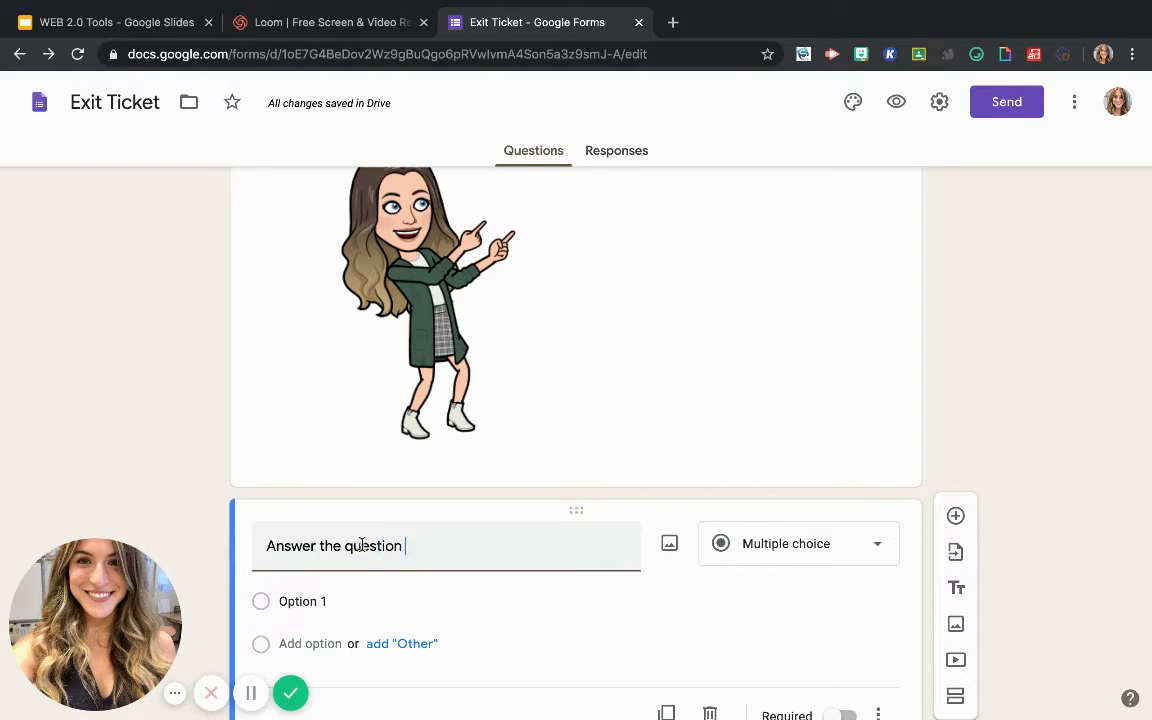
type("witht he oi")
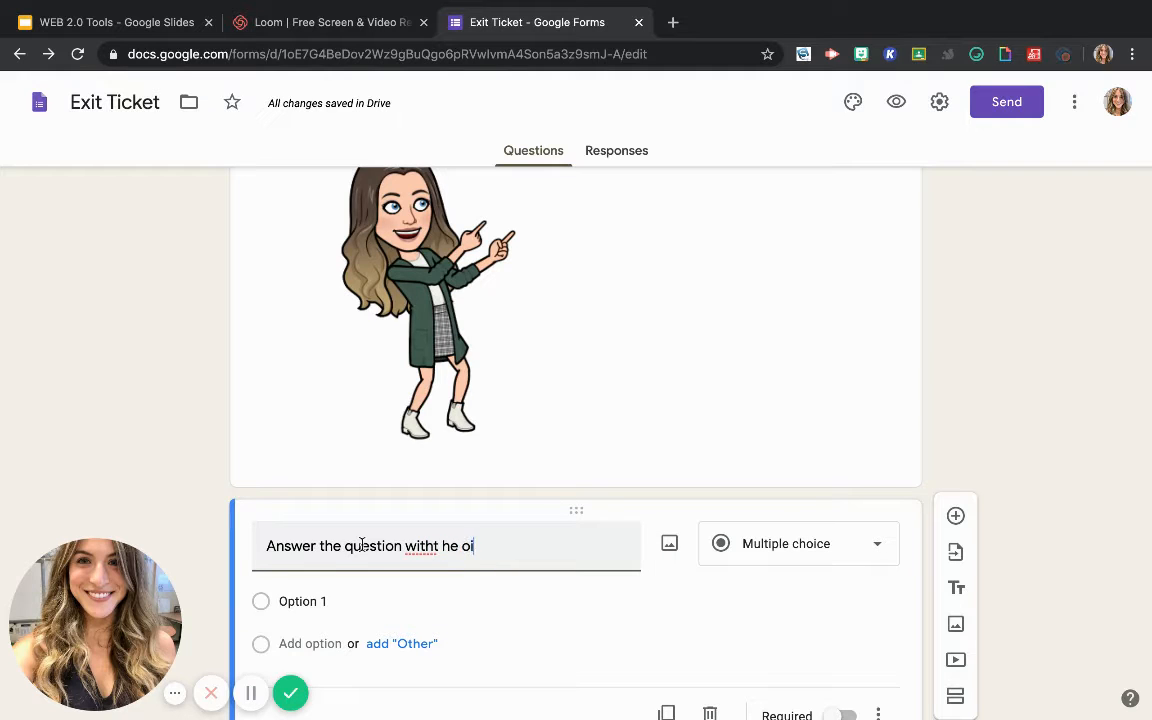
type("ctire")
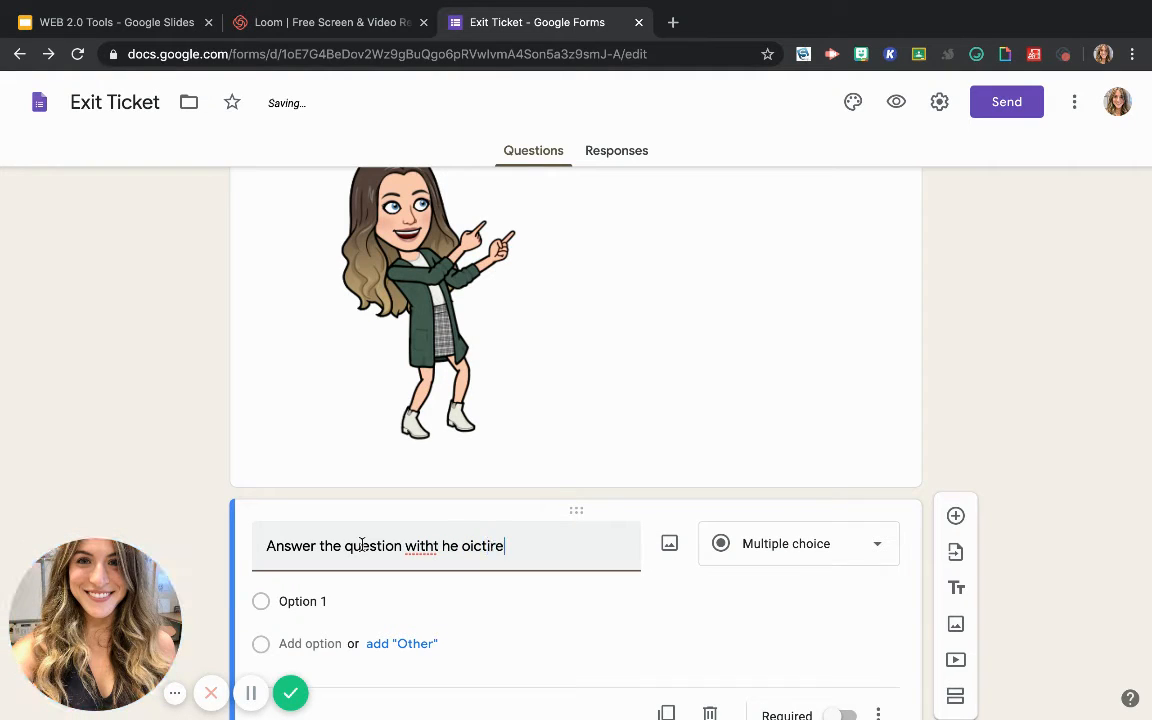
key("BackSpace")
key("BackSpace")
key("BackSpace")
key("BackSpace")
key("BackSpace")
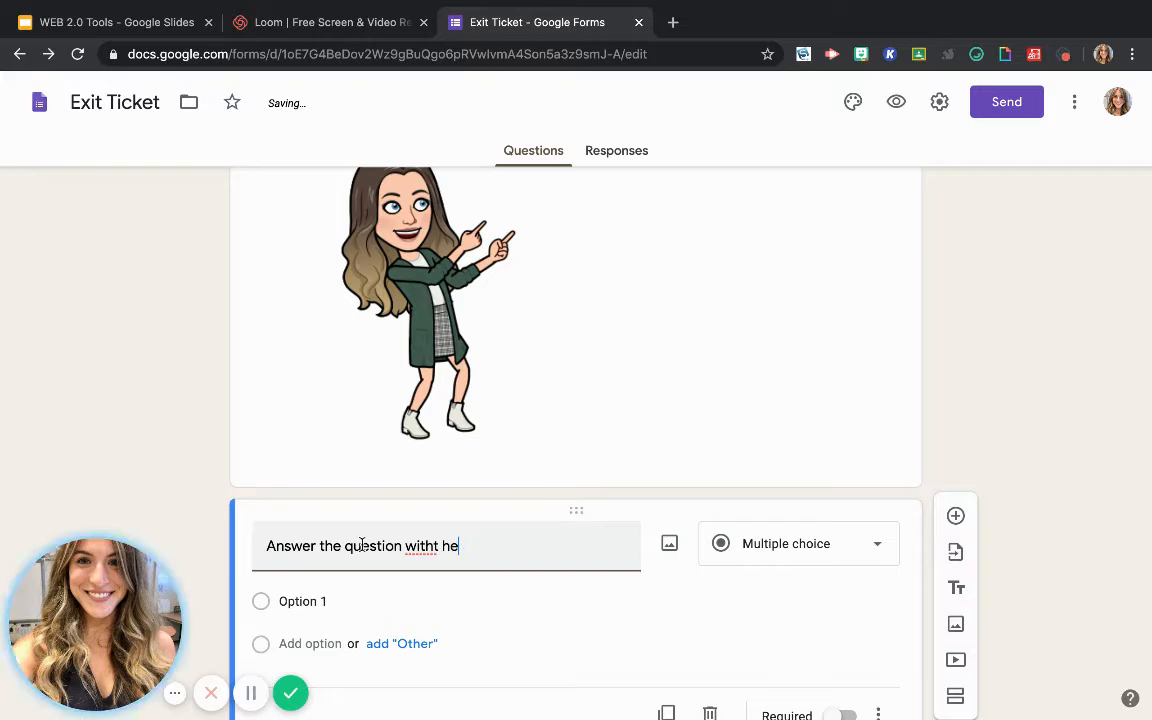
type("the")
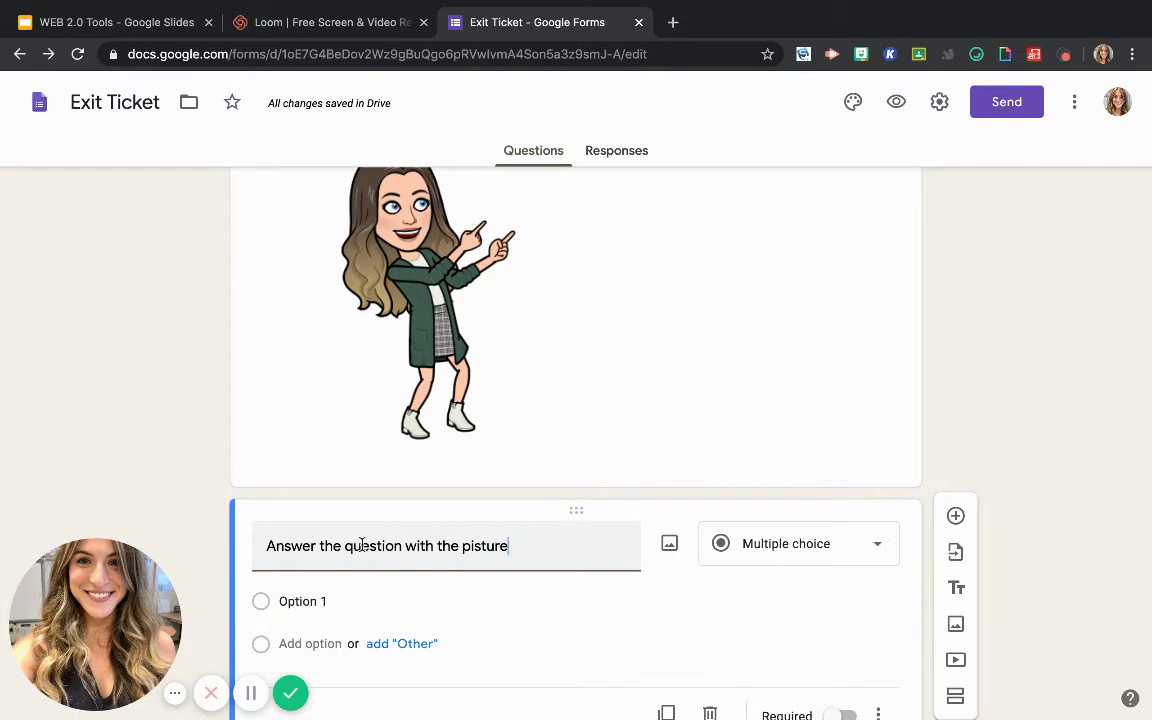
left_click(485, 545)
key("BackSpace")
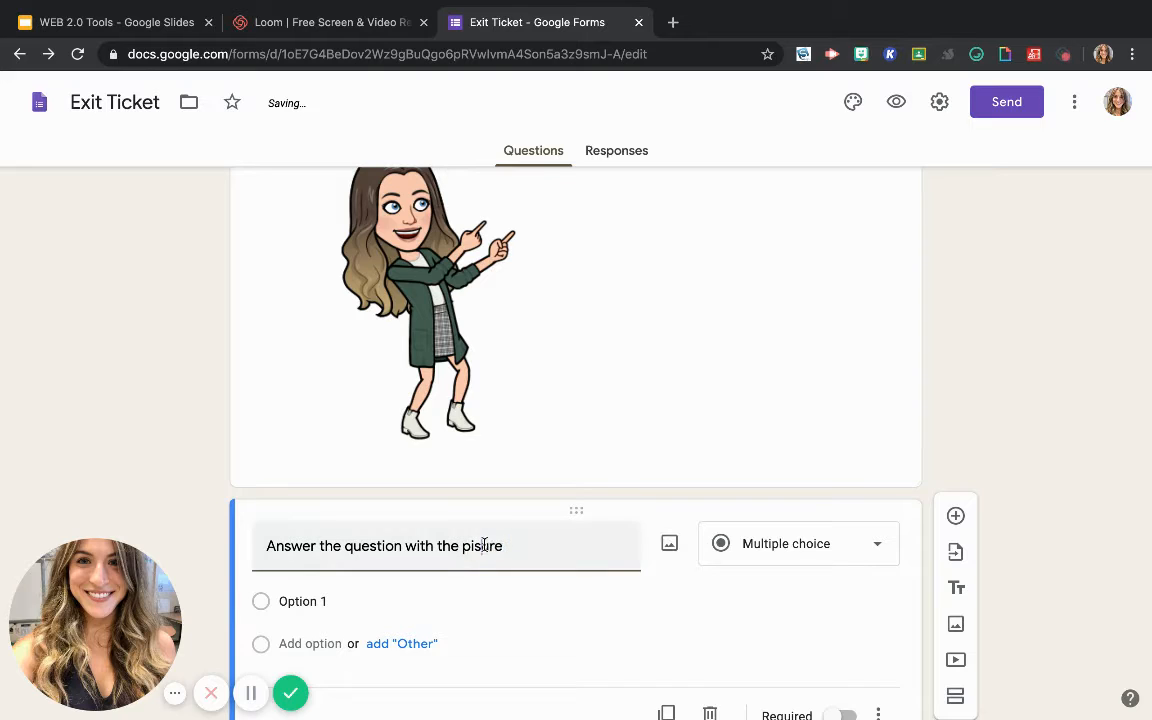
key("BackSpace")
type("ct")
Change the picture question's type to Short answer and make it required
scroll(452, 595, "down", 2)
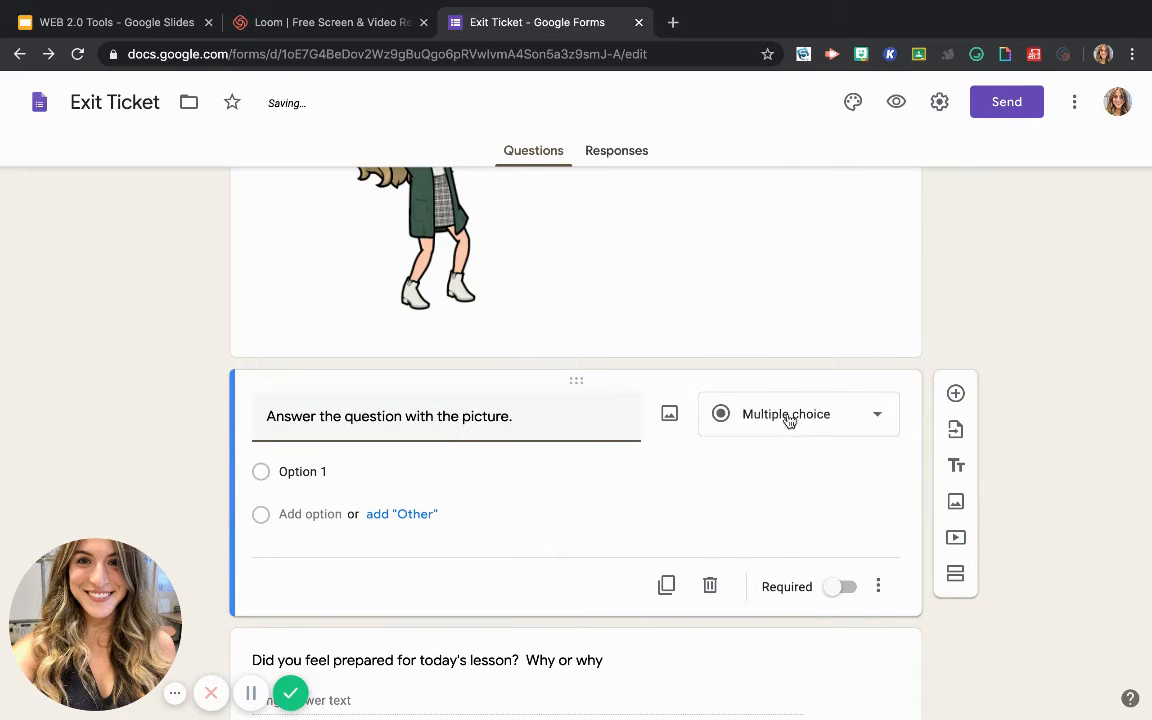
left_click(789, 421)
left_click(780, 185)
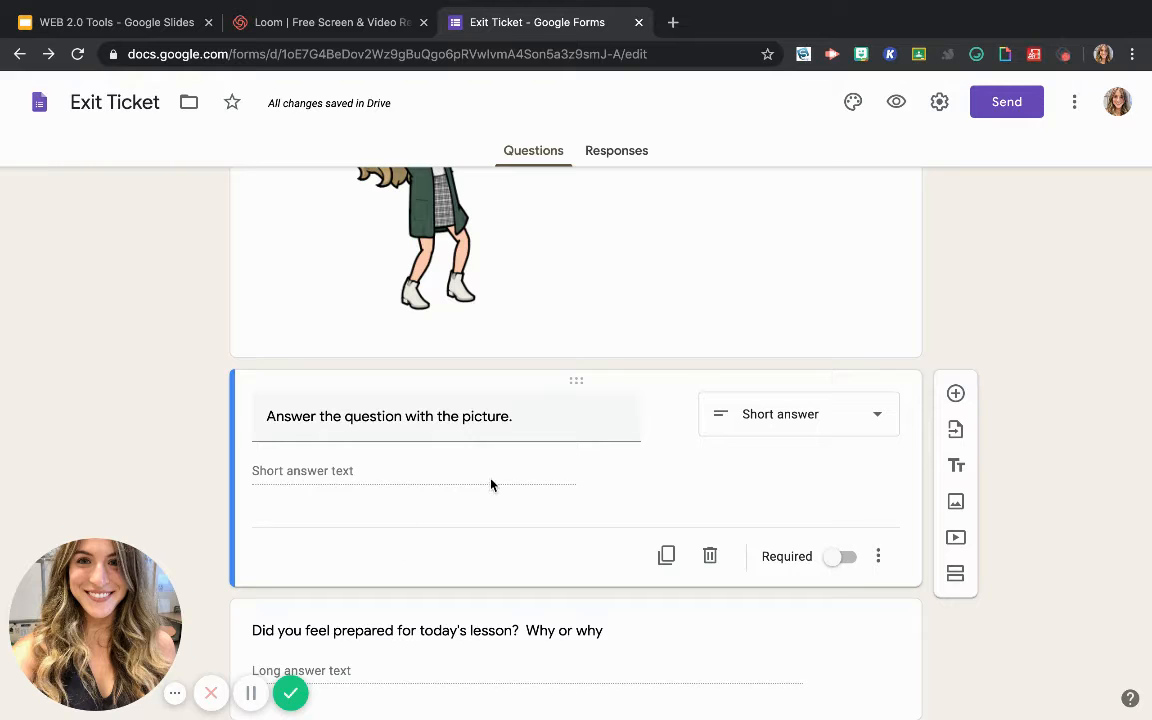
left_click(838, 558)
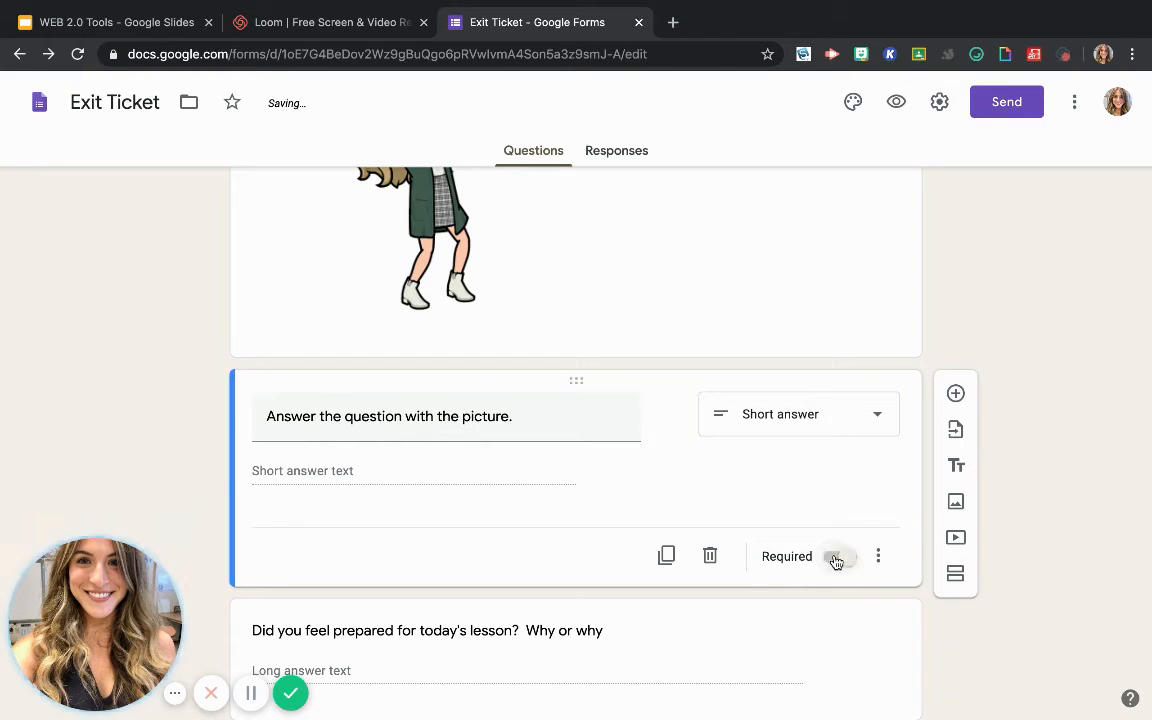
scroll(543, 499, "down", 2)
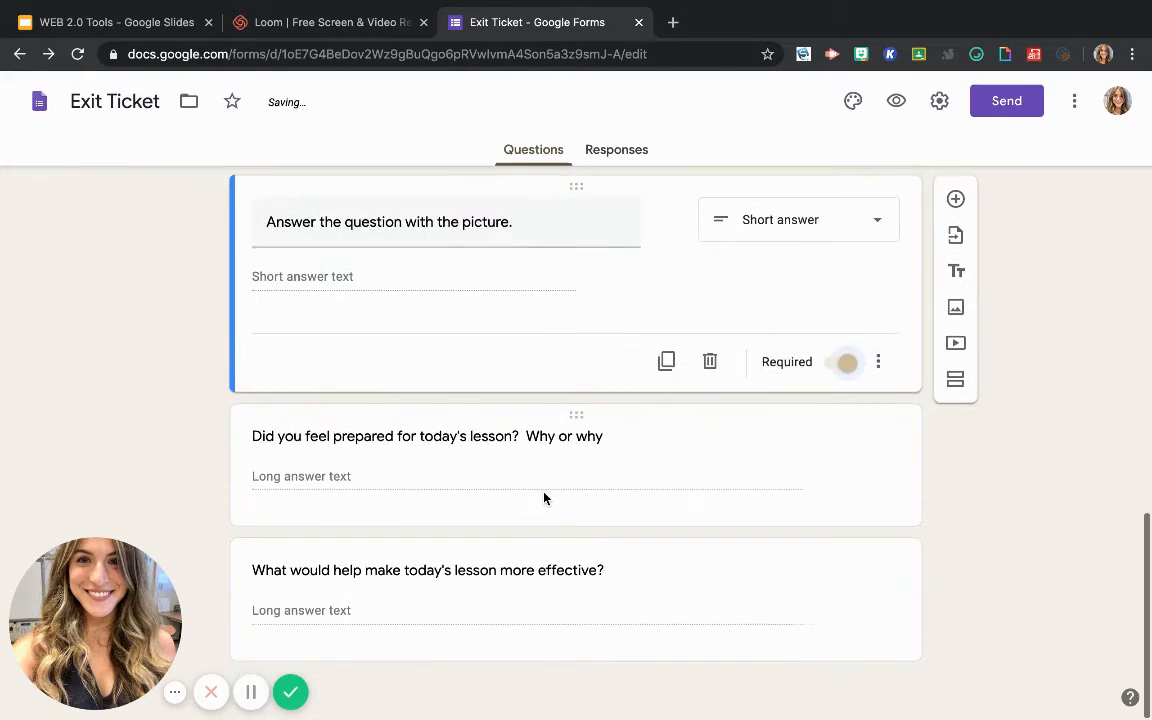
scroll(544, 497, "up", 9)
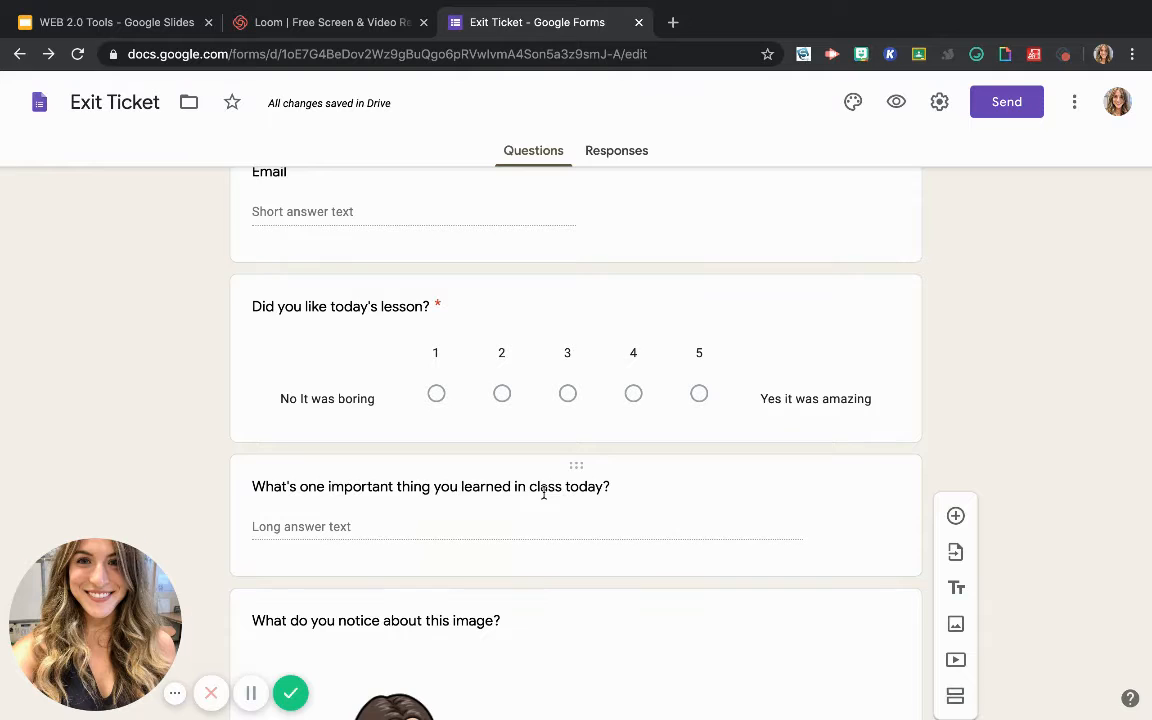
left_click(810, 384)
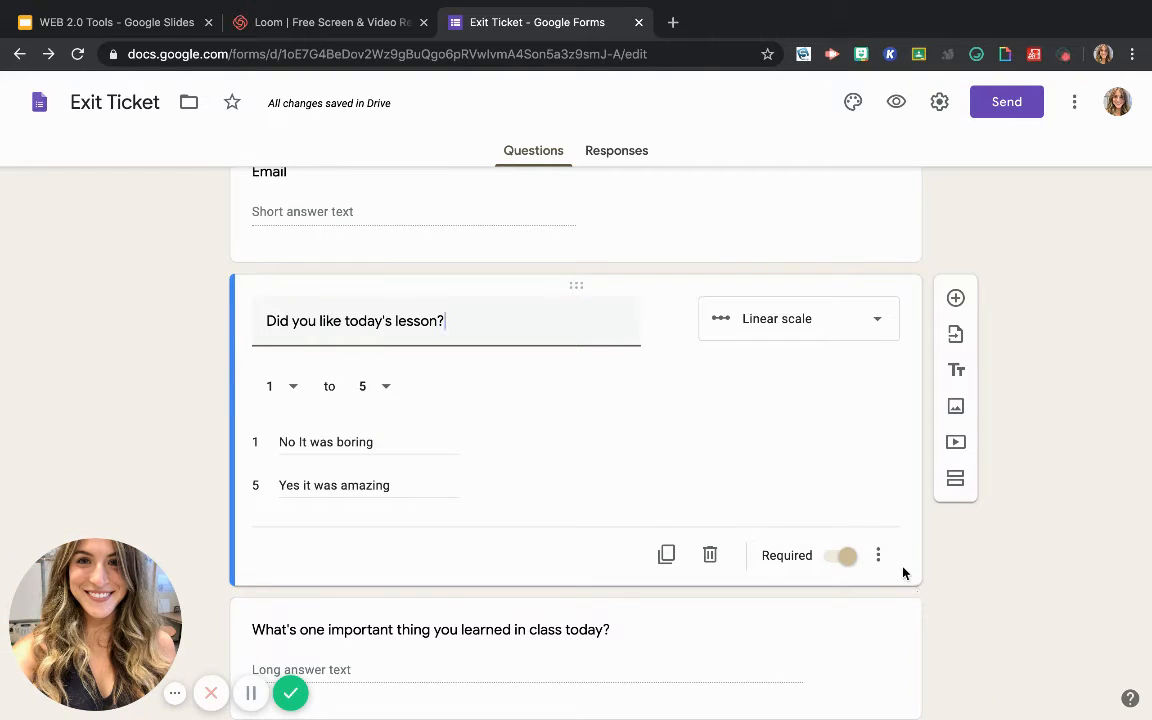
scroll(520, 455, "down", 9)
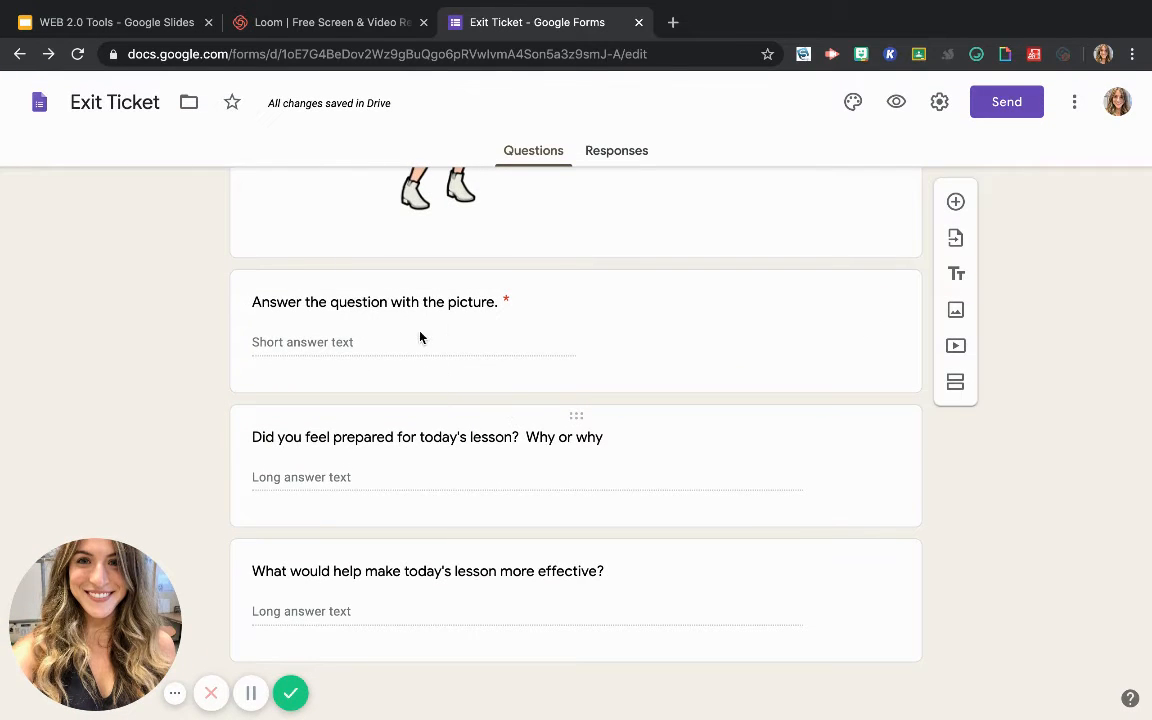
Show a description field on the "Answer the question with the picture." question, leaving its text blank
left_click(519, 312)
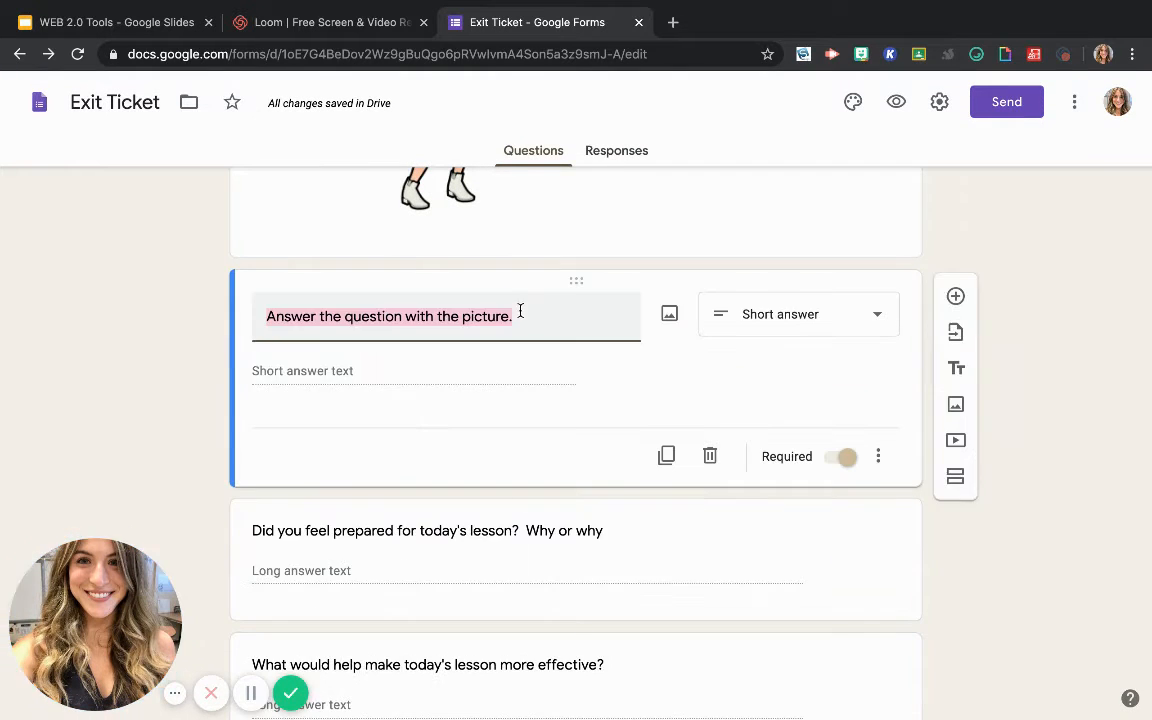
left_click(878, 458)
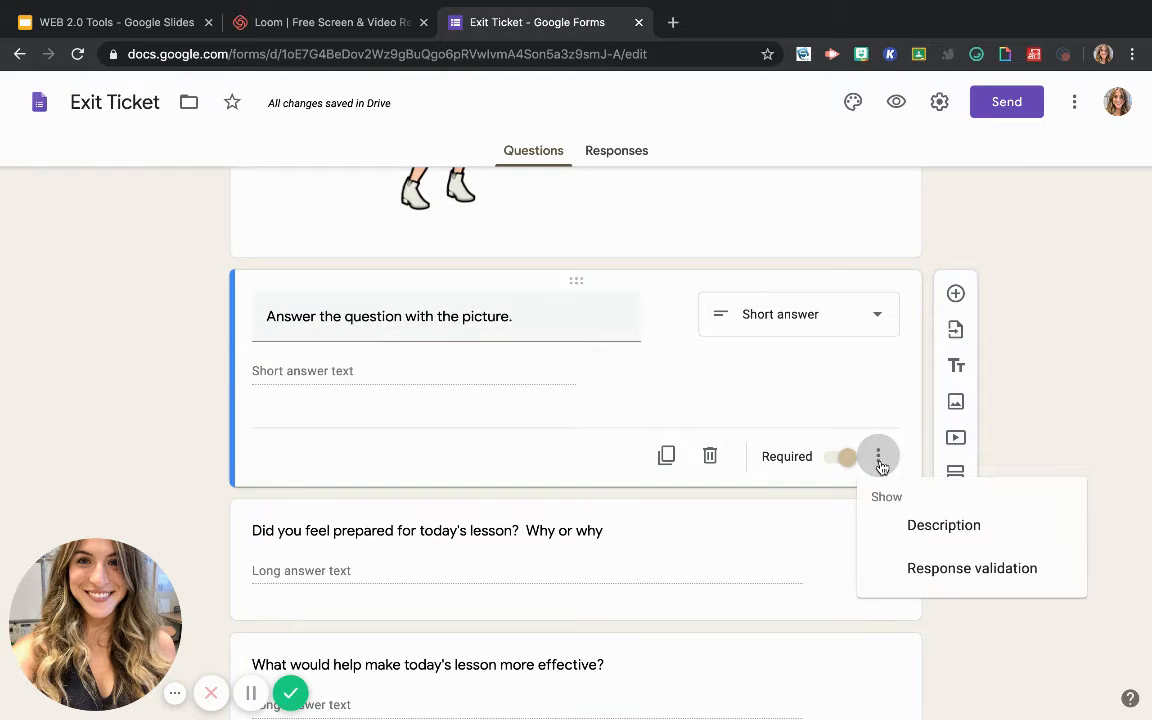
left_click(925, 532)
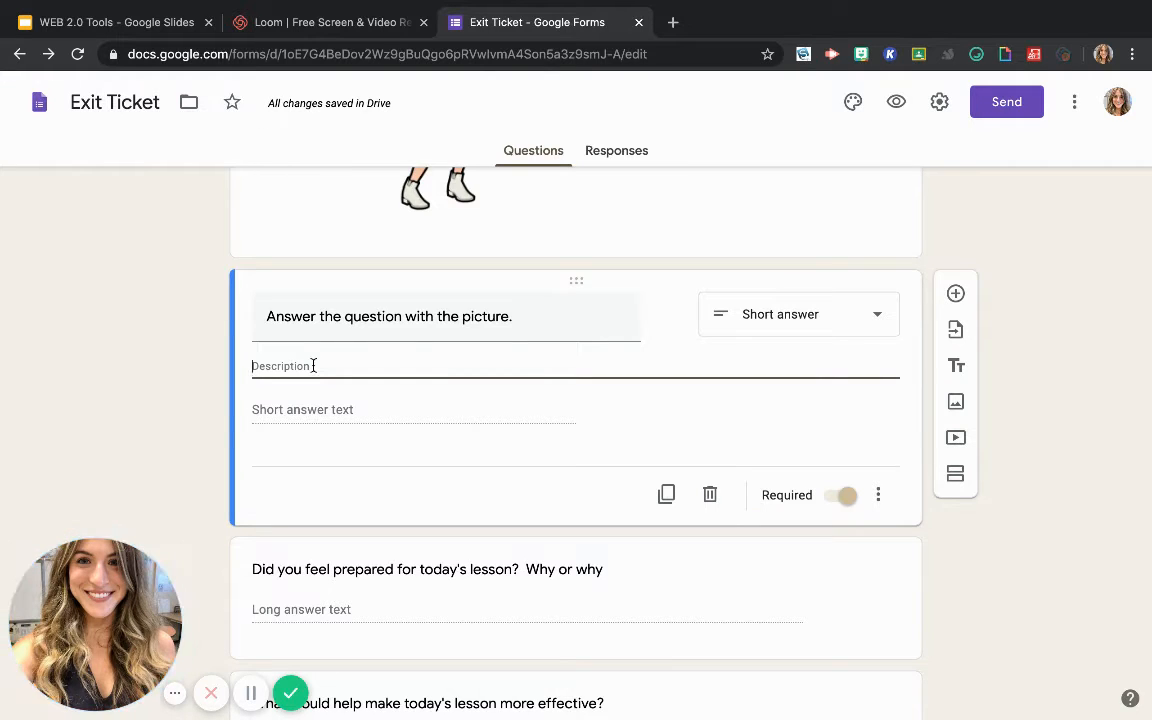
left_click(1021, 391)
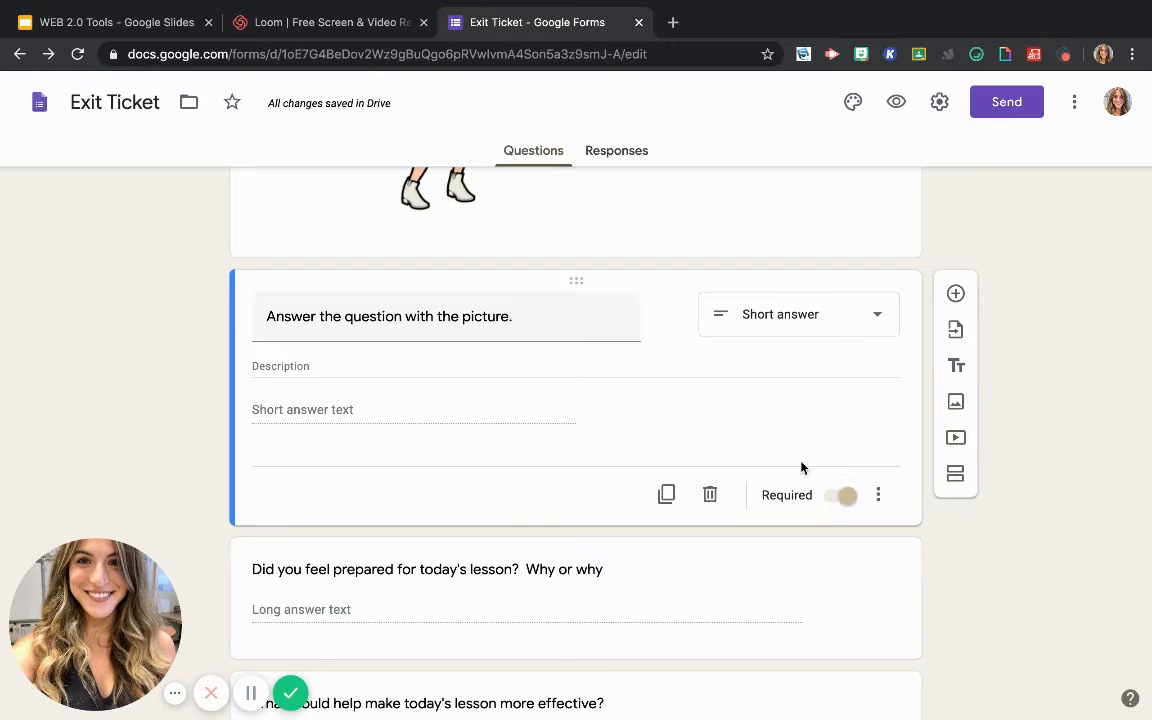
left_click(838, 334)
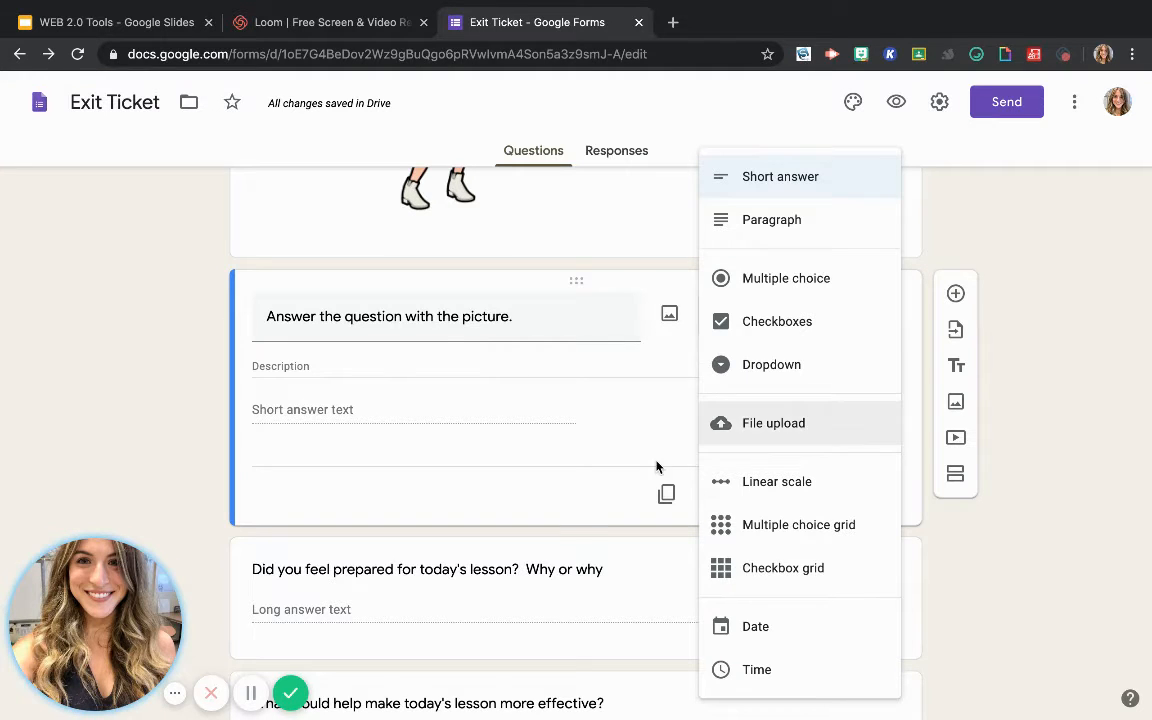
left_click(591, 527)
Add response validation to the picture question, requiring a Length with a minimum character count of 100
left_click(878, 497)
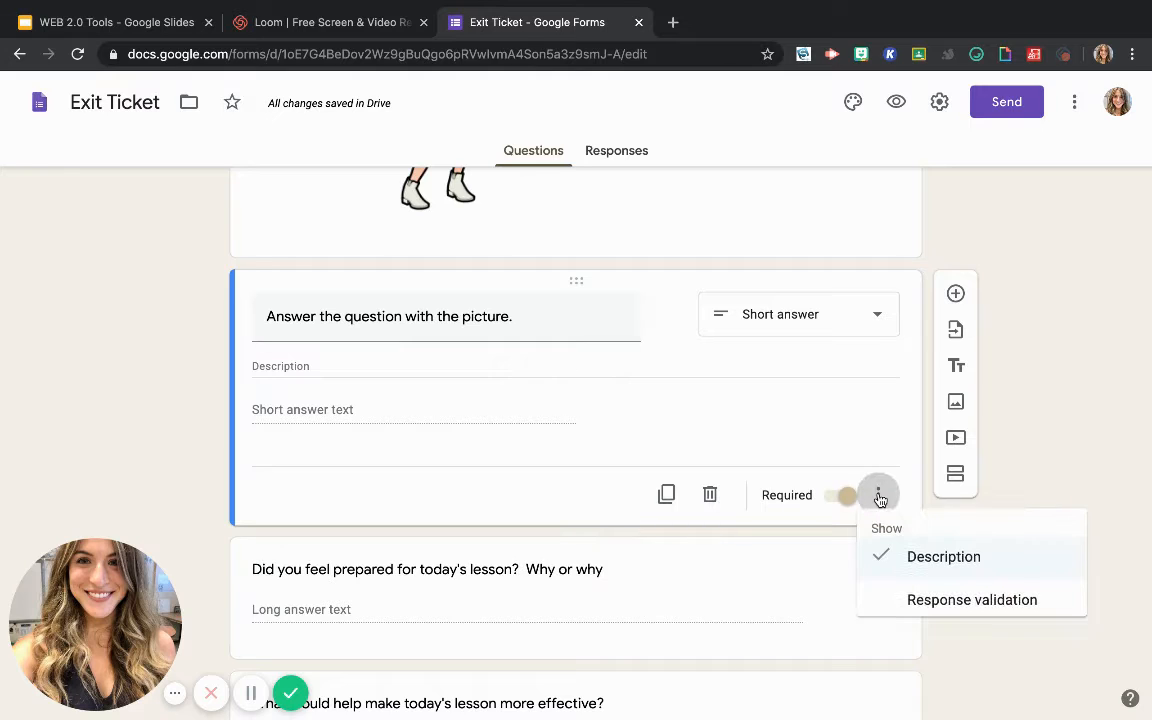
left_click(920, 606)
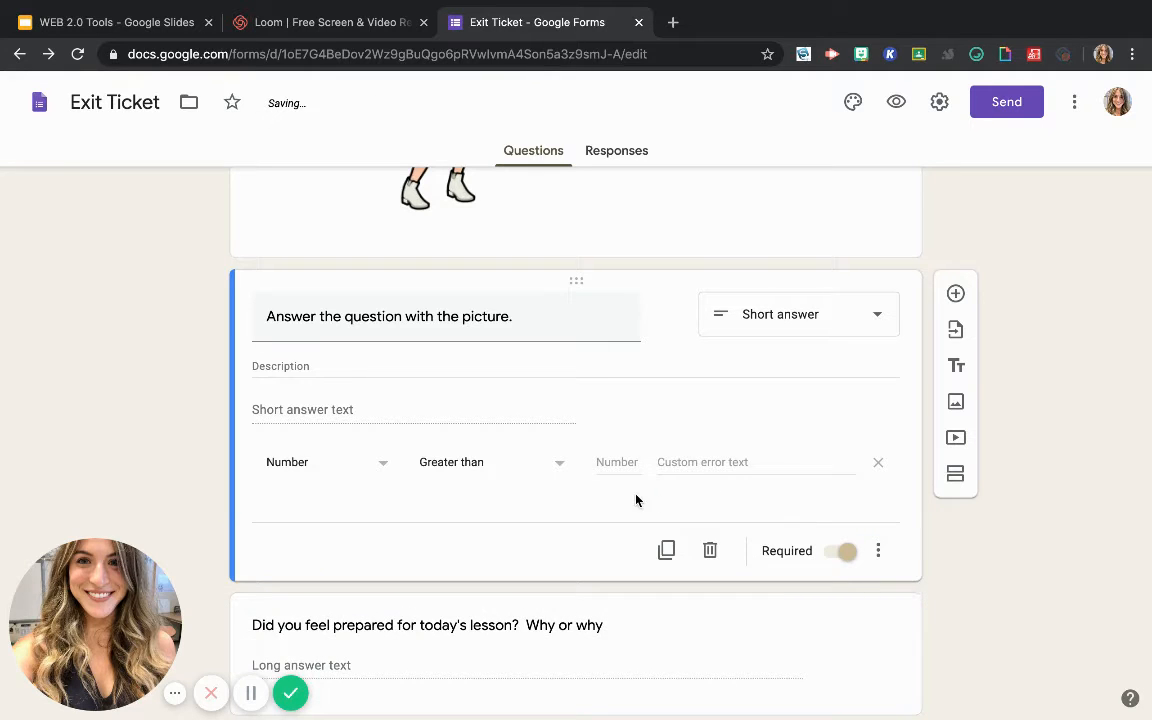
left_click(386, 465)
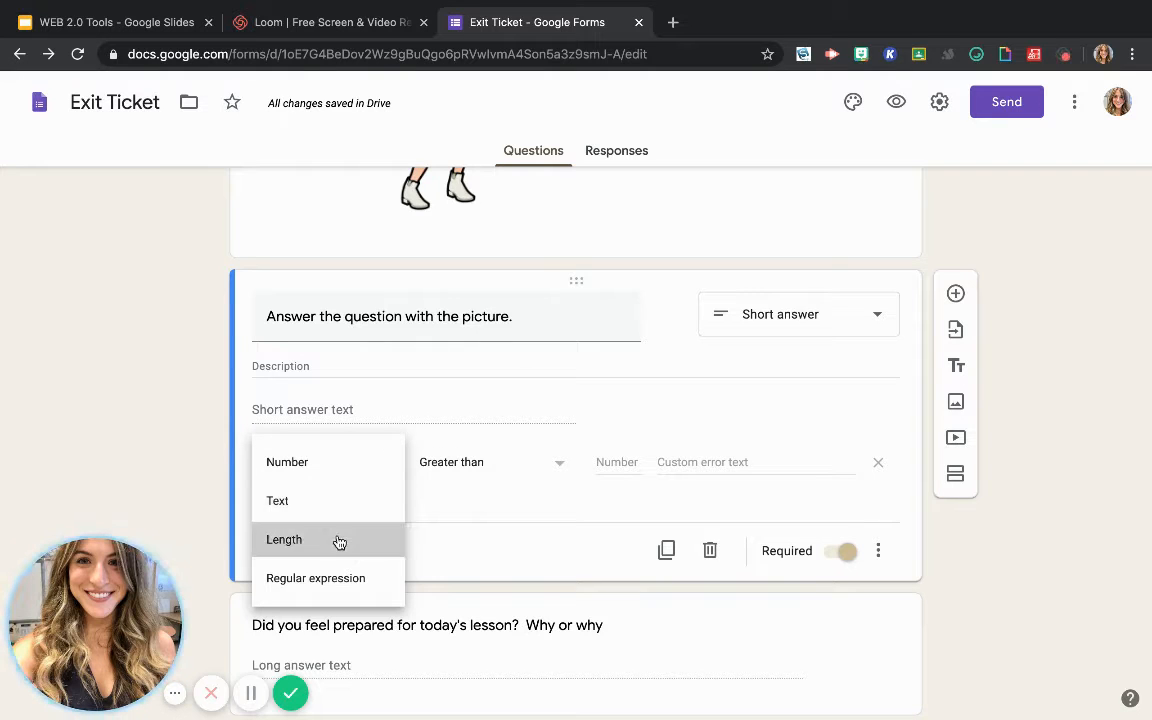
left_click(339, 542)
left_click(577, 470)
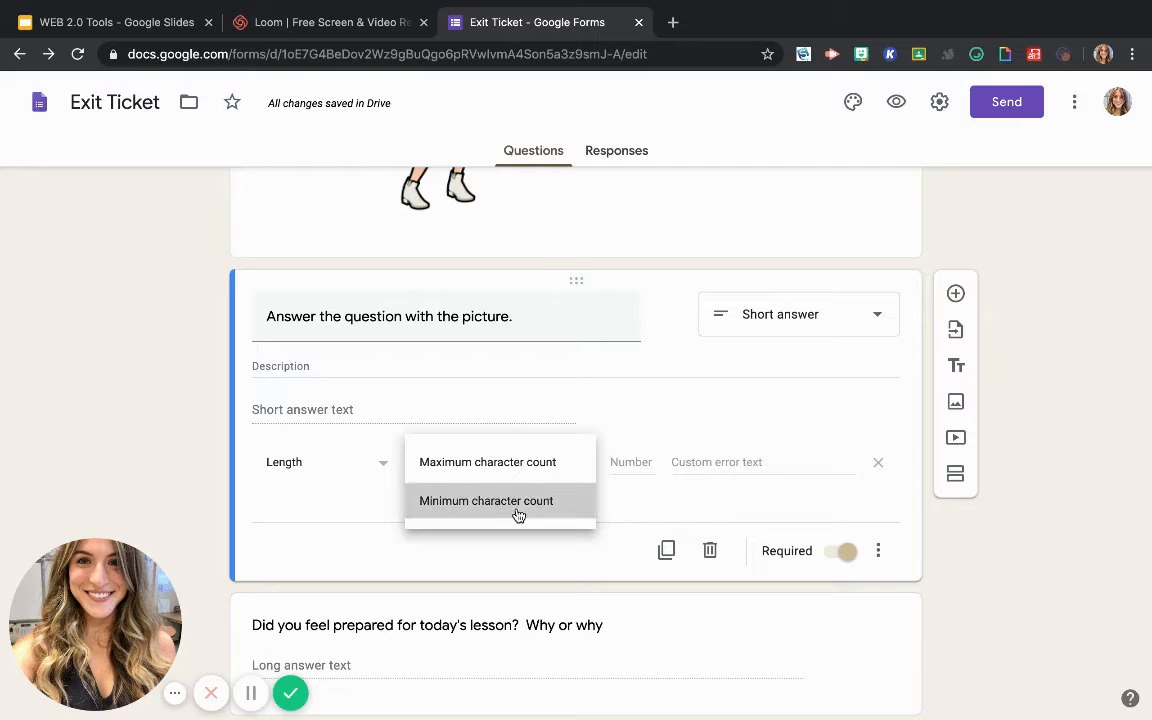
left_click(516, 512)
left_click(623, 458)
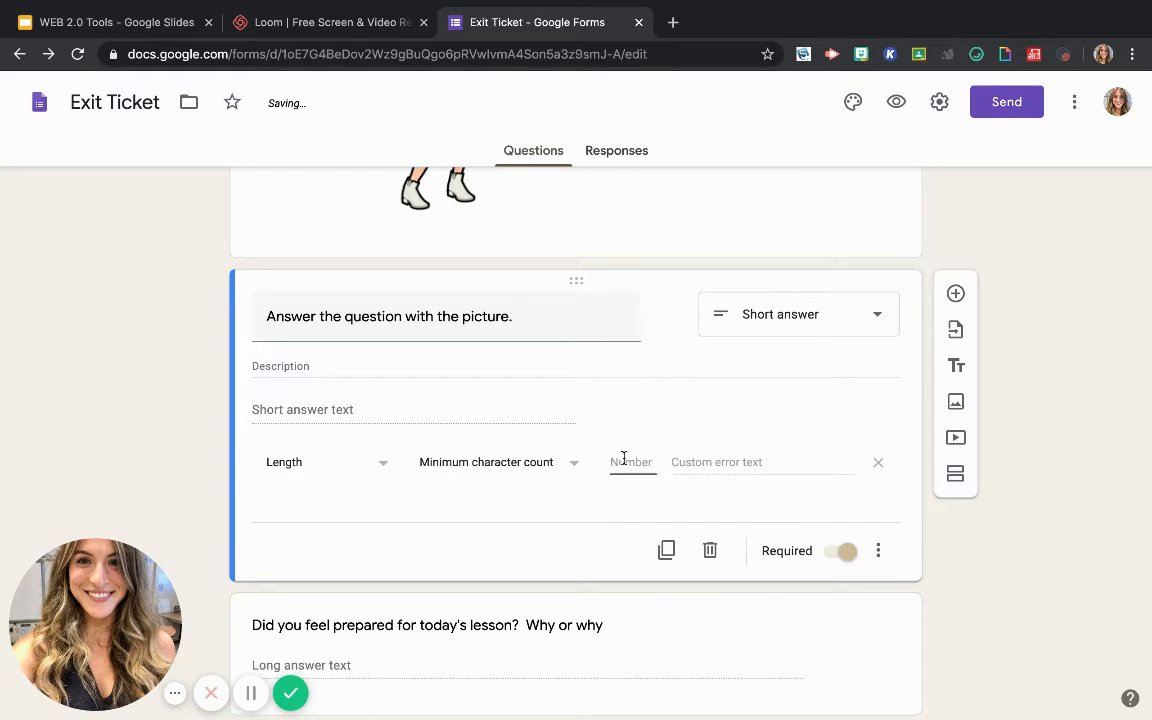
type("100")
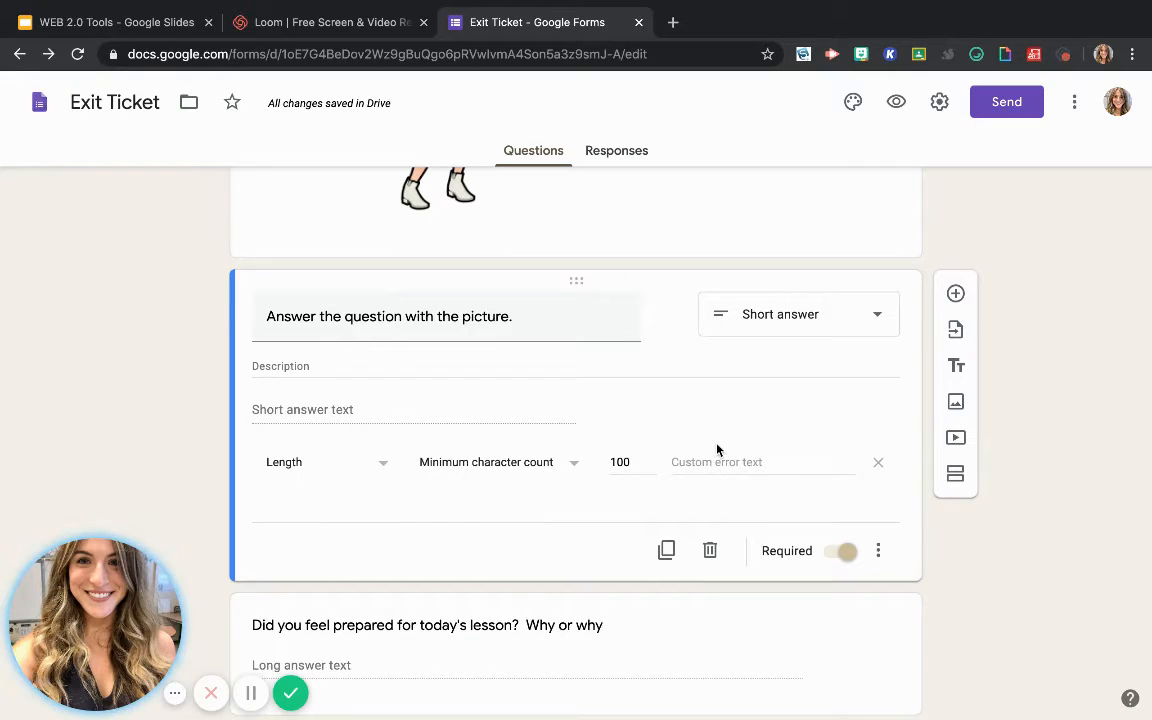
Add a multiple choice question directly below the picture question with the text "How old are you?"
scroll(756, 442, "down", 1)
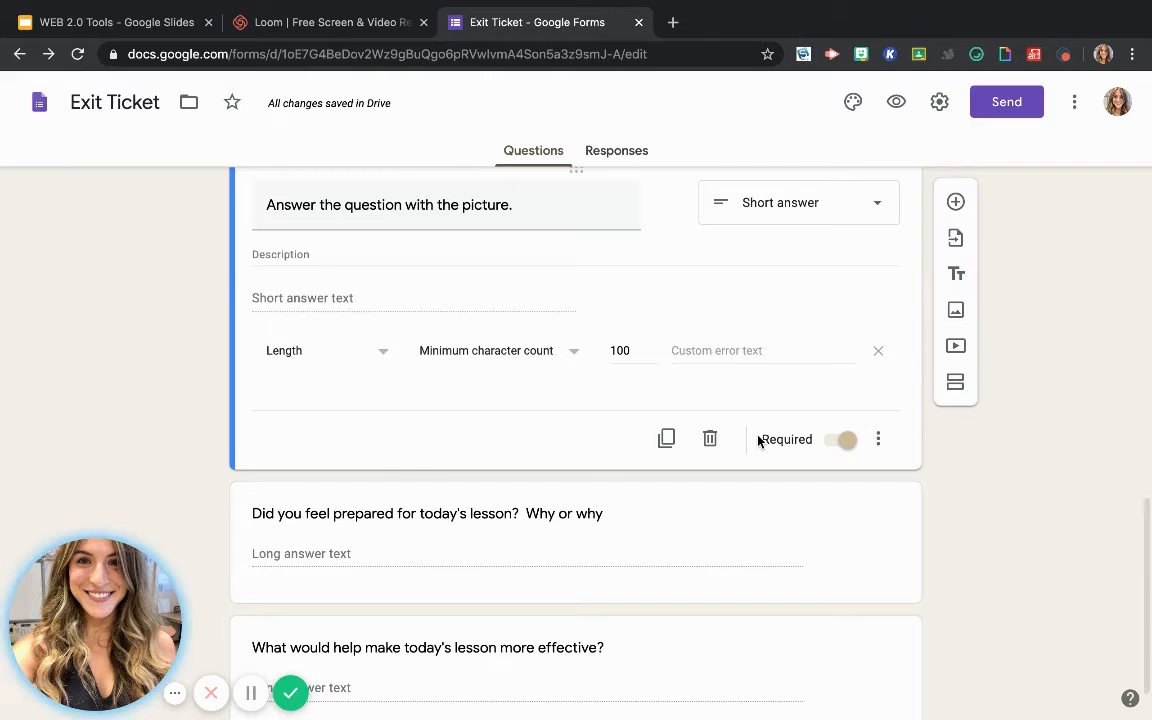
scroll(758, 441, "up", 4)
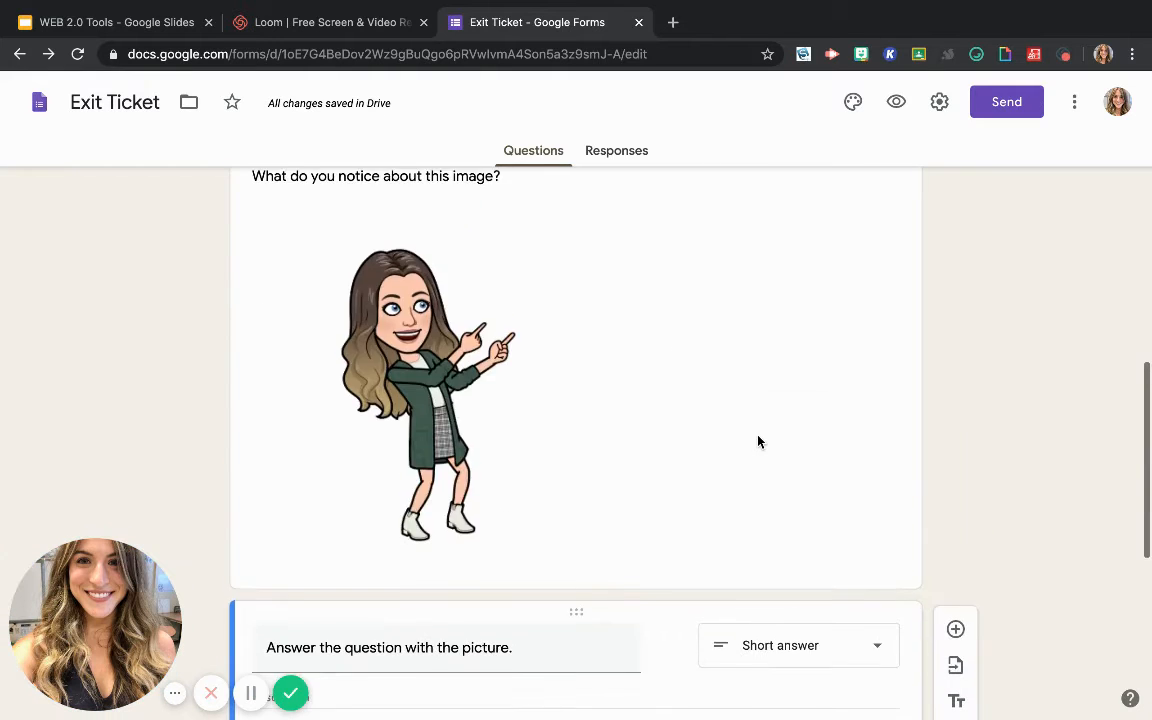
scroll(758, 441, "up", 10)
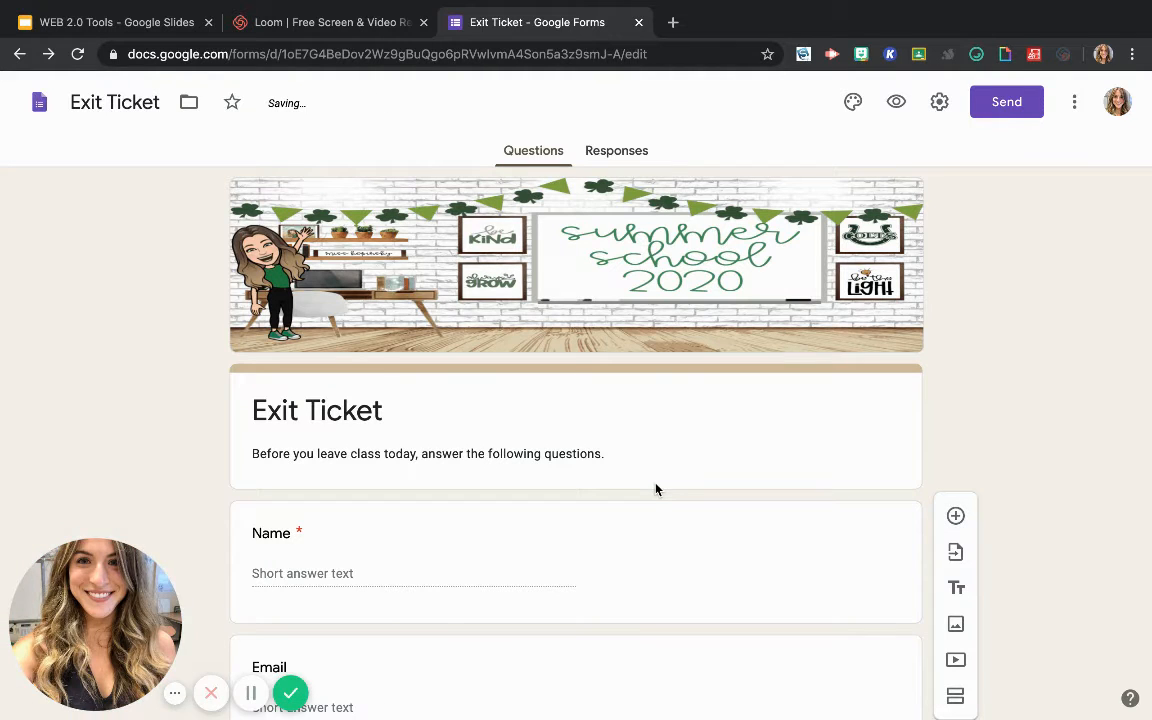
scroll(766, 511, "down", 3)
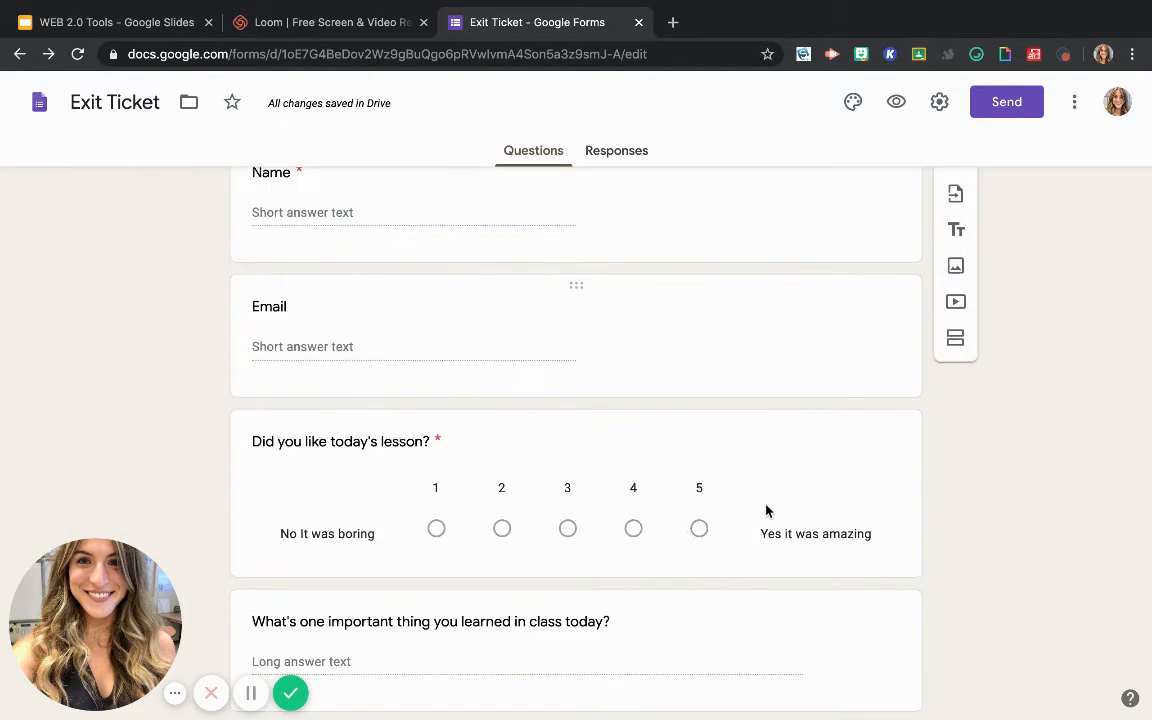
scroll(766, 511, "down", 10)
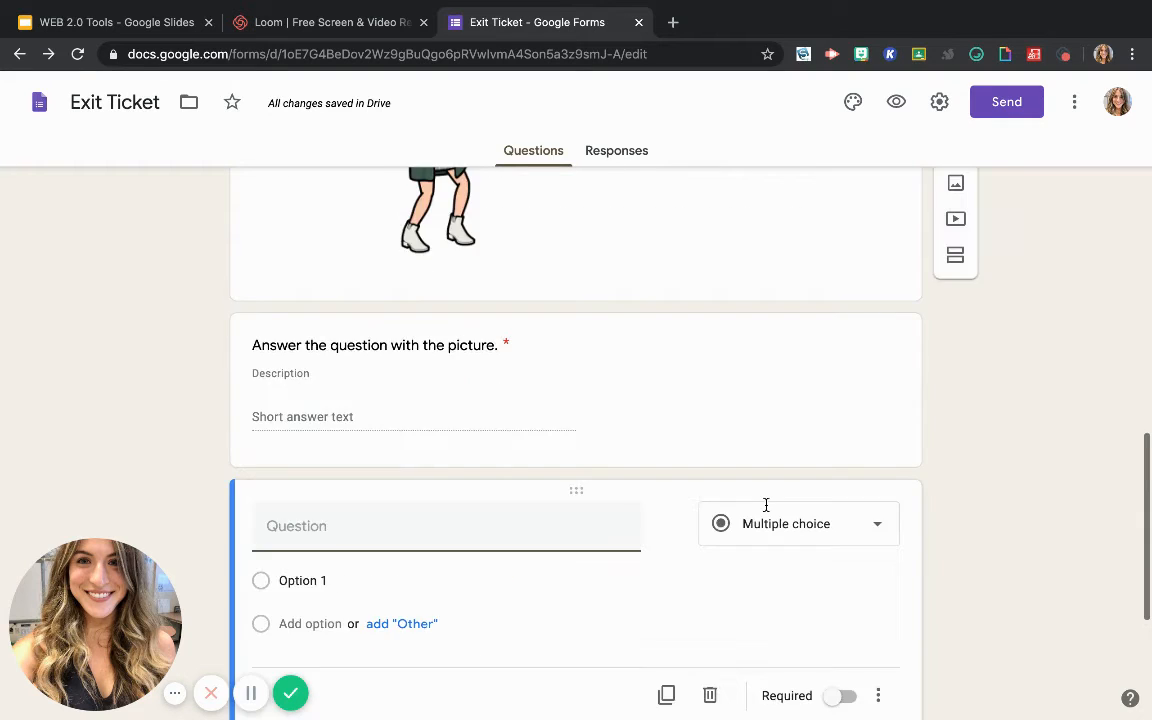
scroll(766, 508, "down", 1)
scroll(508, 415, "down", 1)
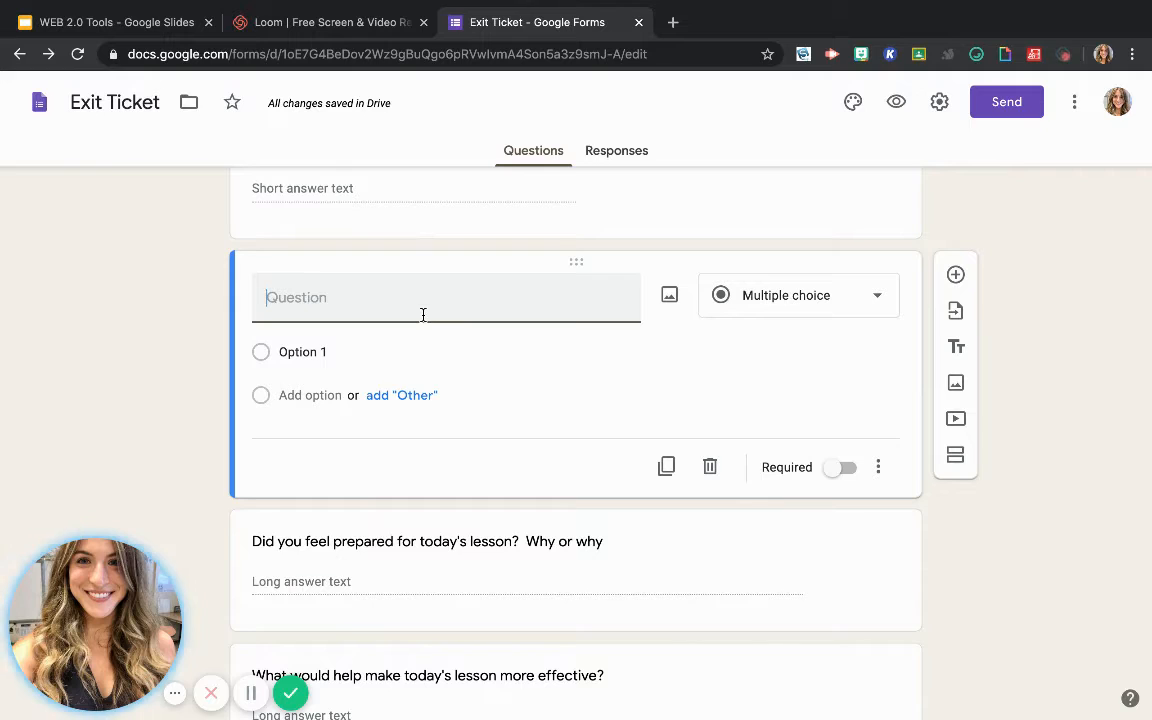
type("How old ")
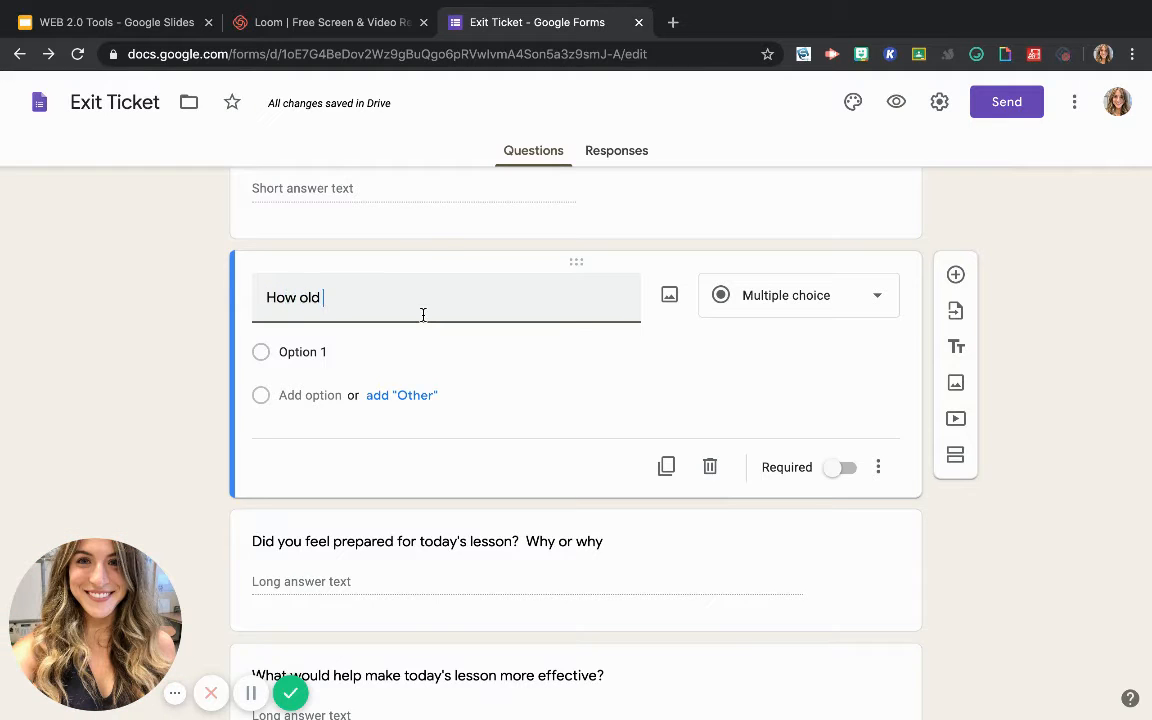
type("are you?")
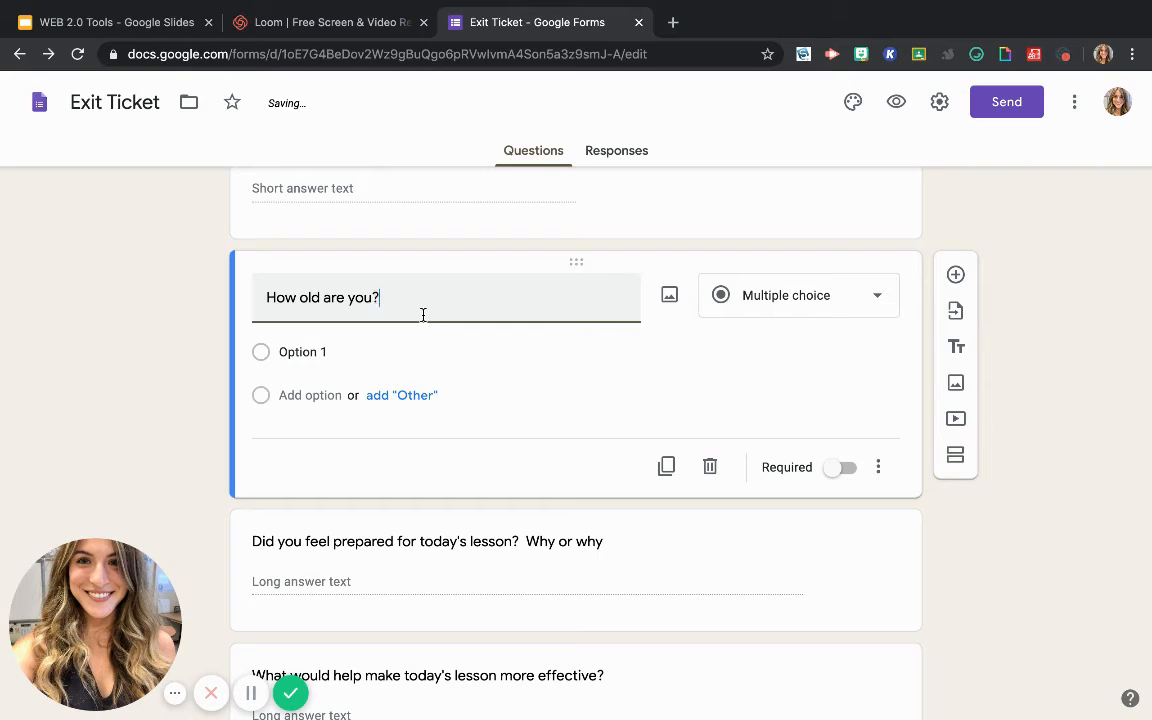
Give the age question the answer options "10 years old", "9 years old" and "11 years old", in that order
left_click(383, 352)
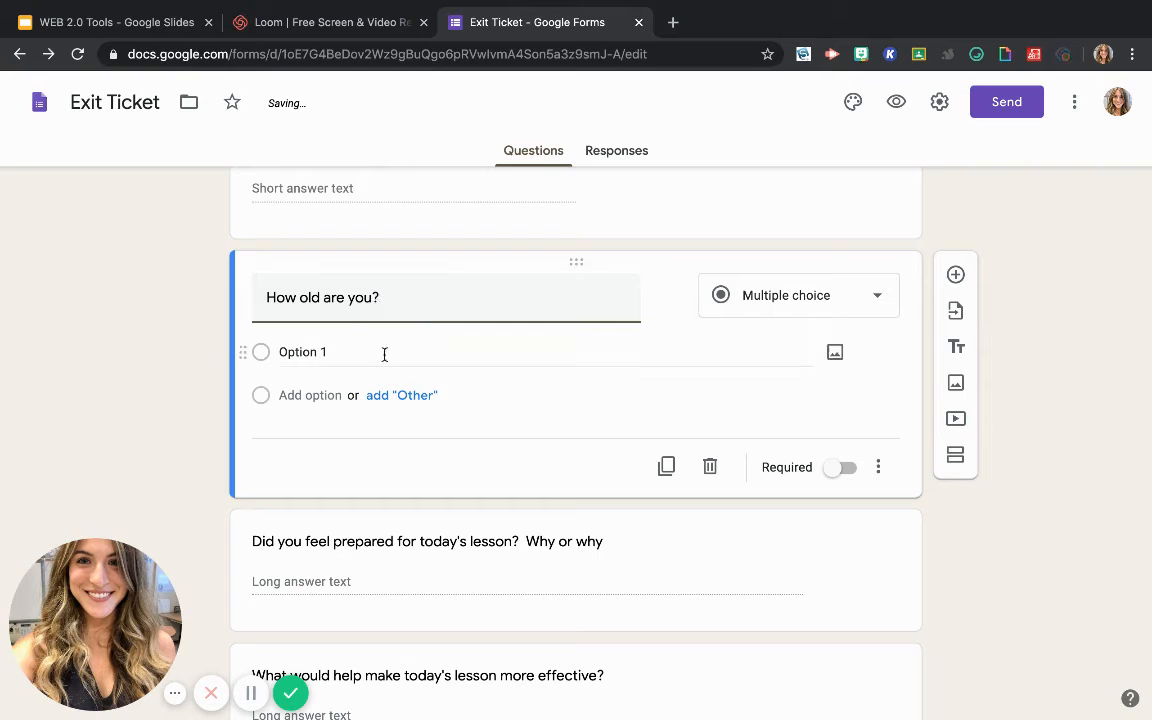
type("10 year")
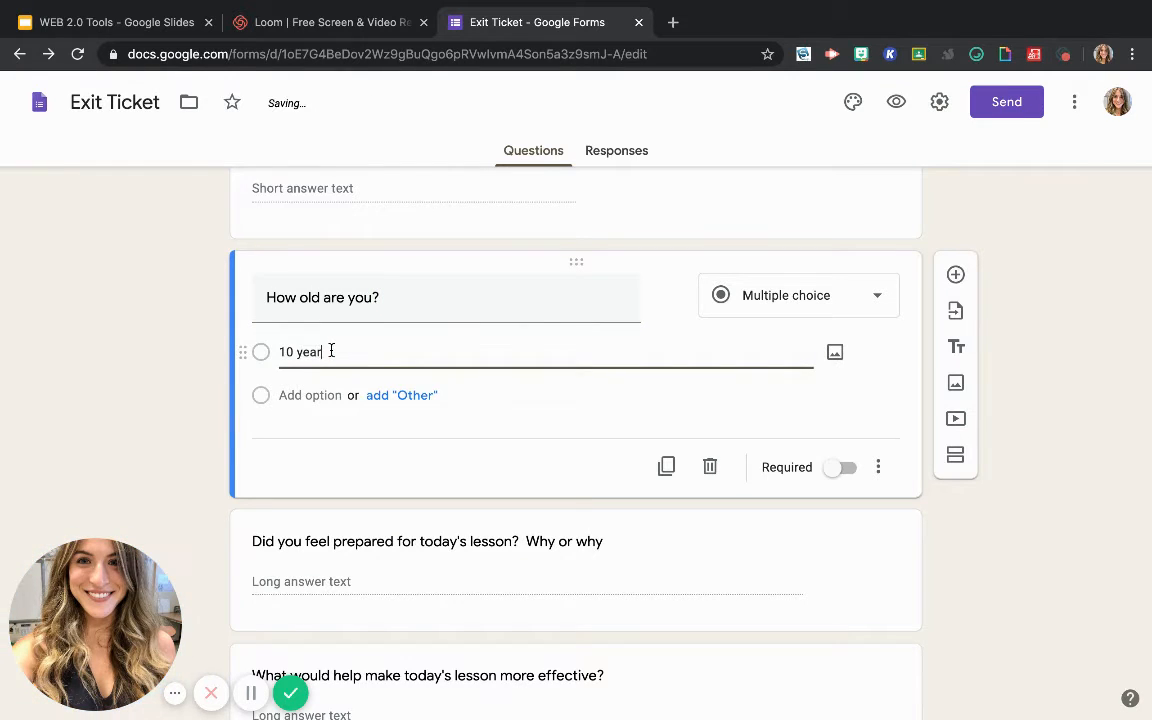
type("s old")
left_click(324, 393)
type("9 y")
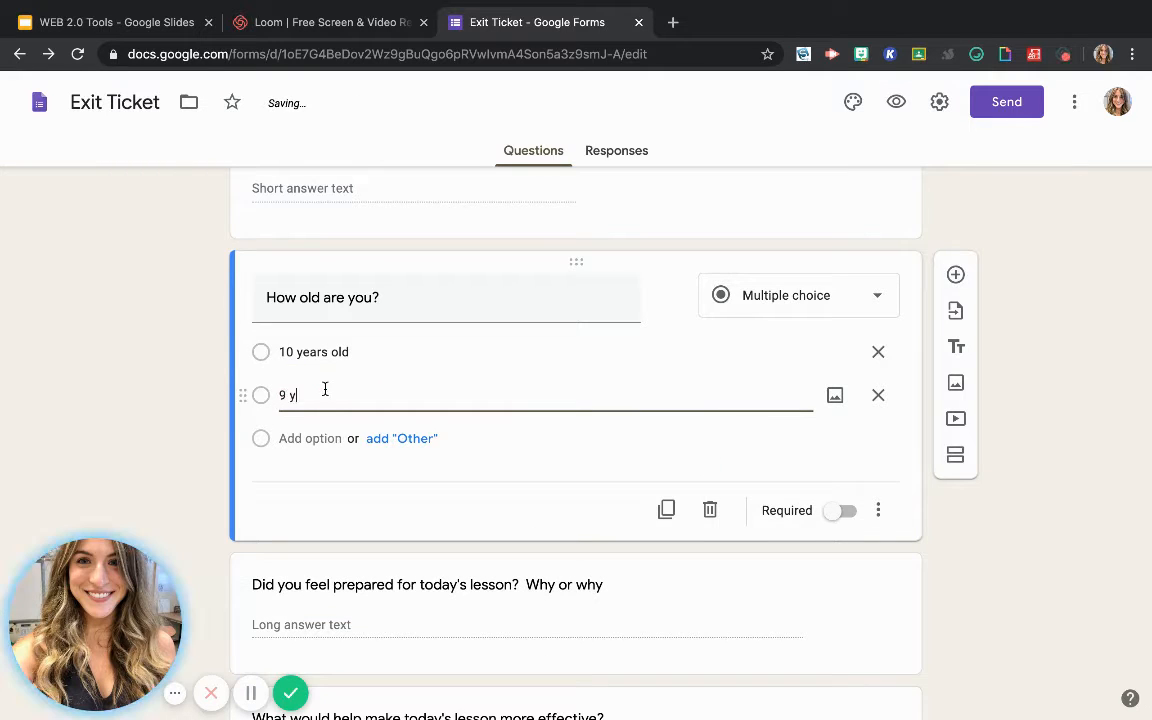
type("ears old")
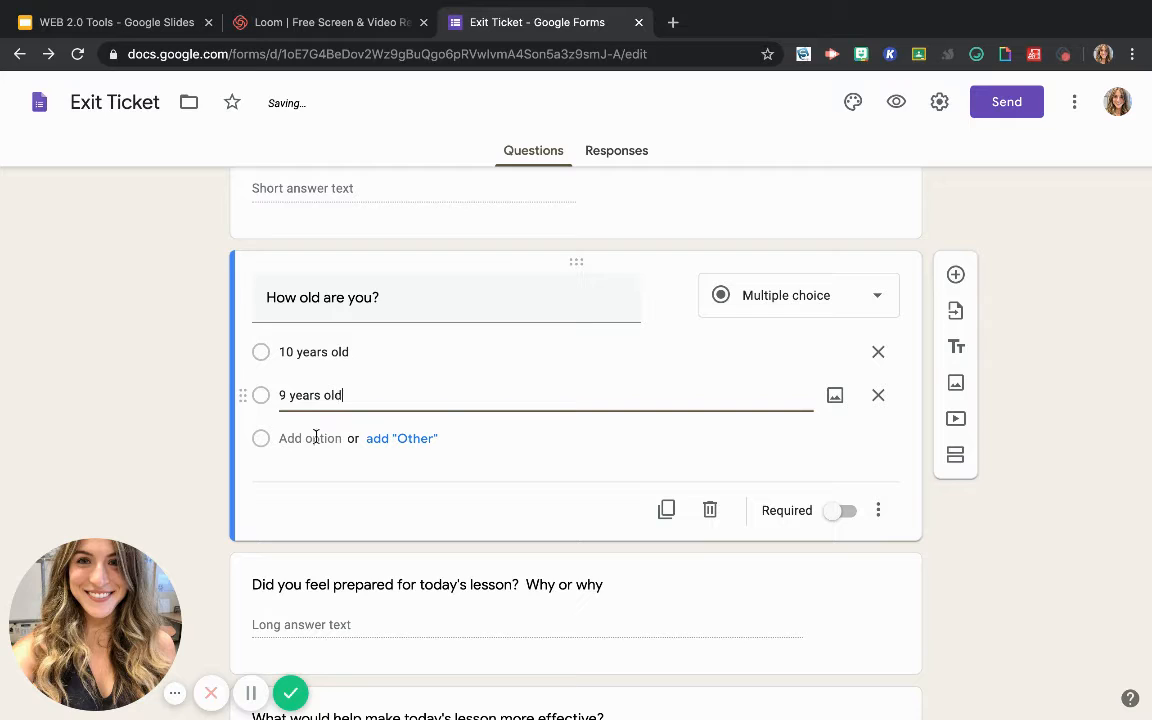
left_click(315, 438)
type("11")
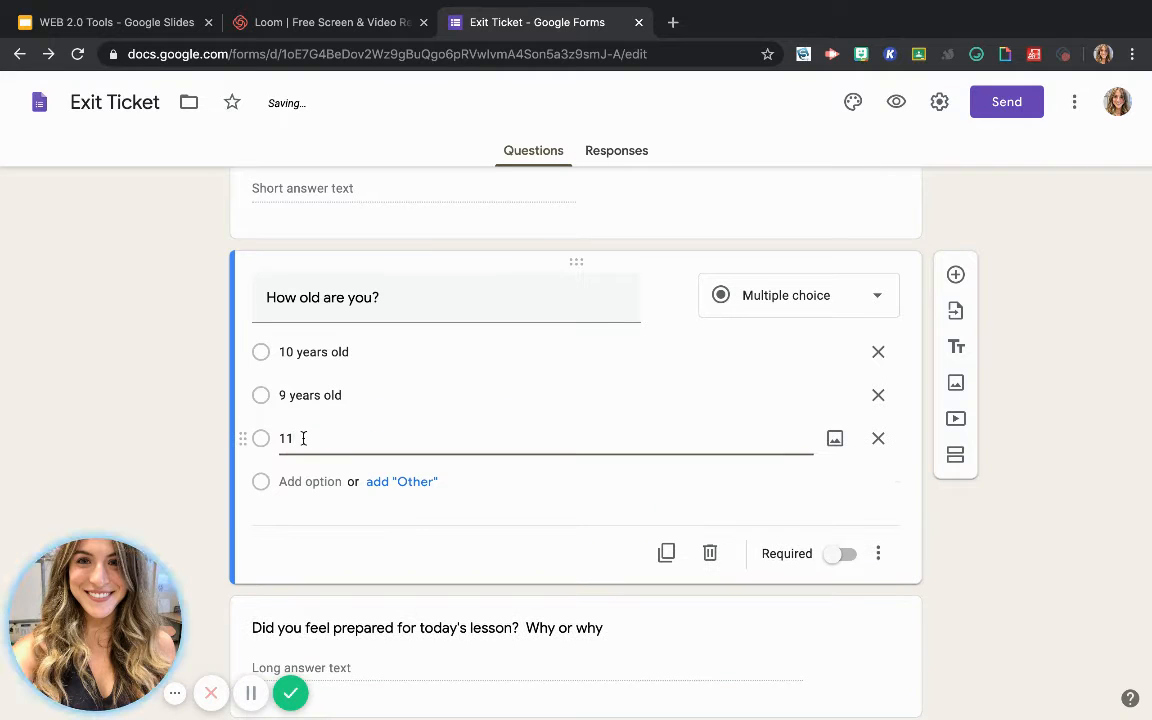
type(" years old")
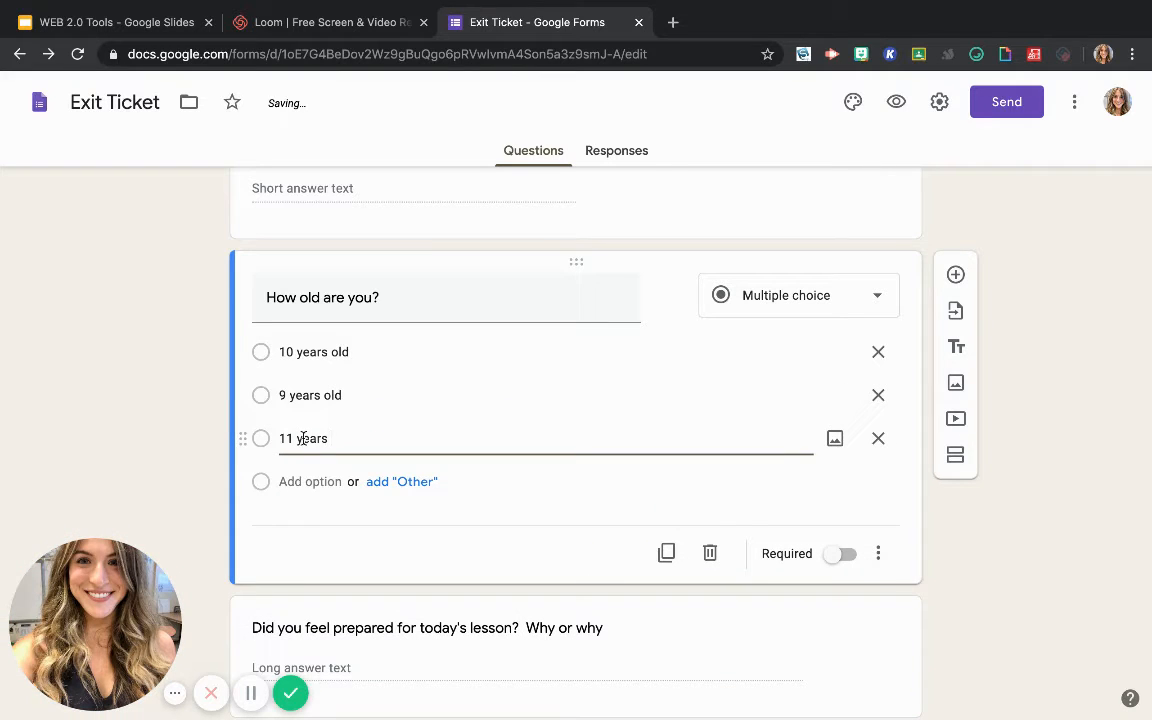
left_click(499, 530)
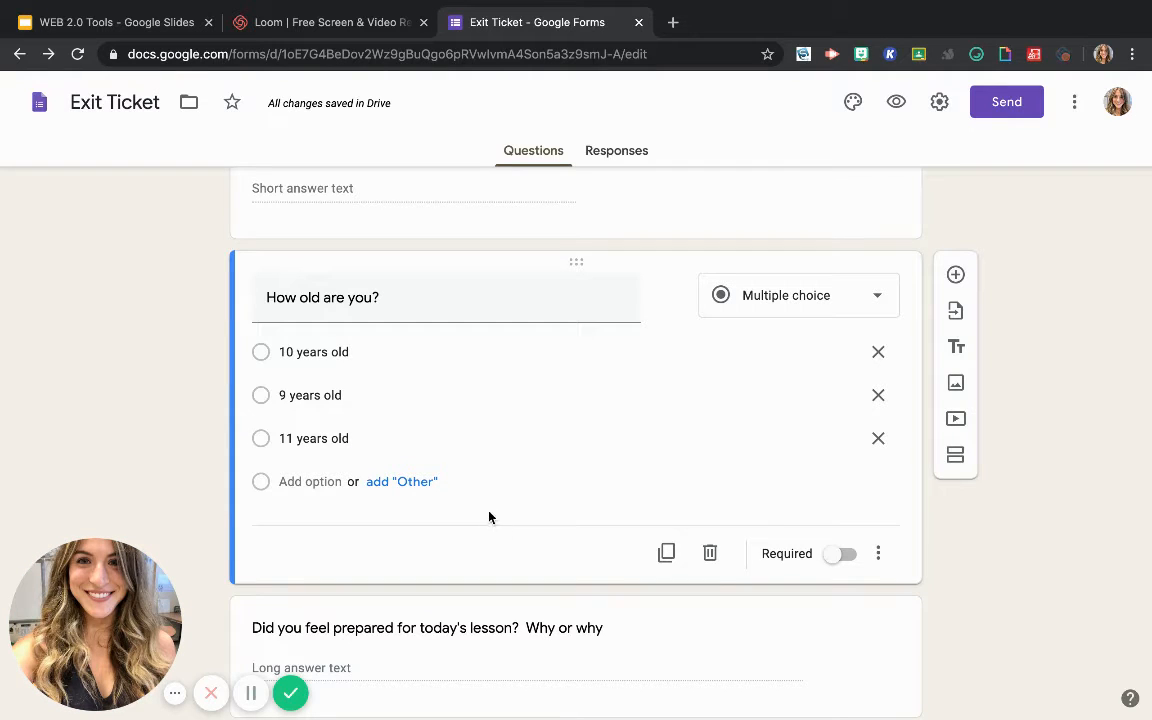
Make the "How old are you?" question required and shuffle its option order
left_click(840, 555)
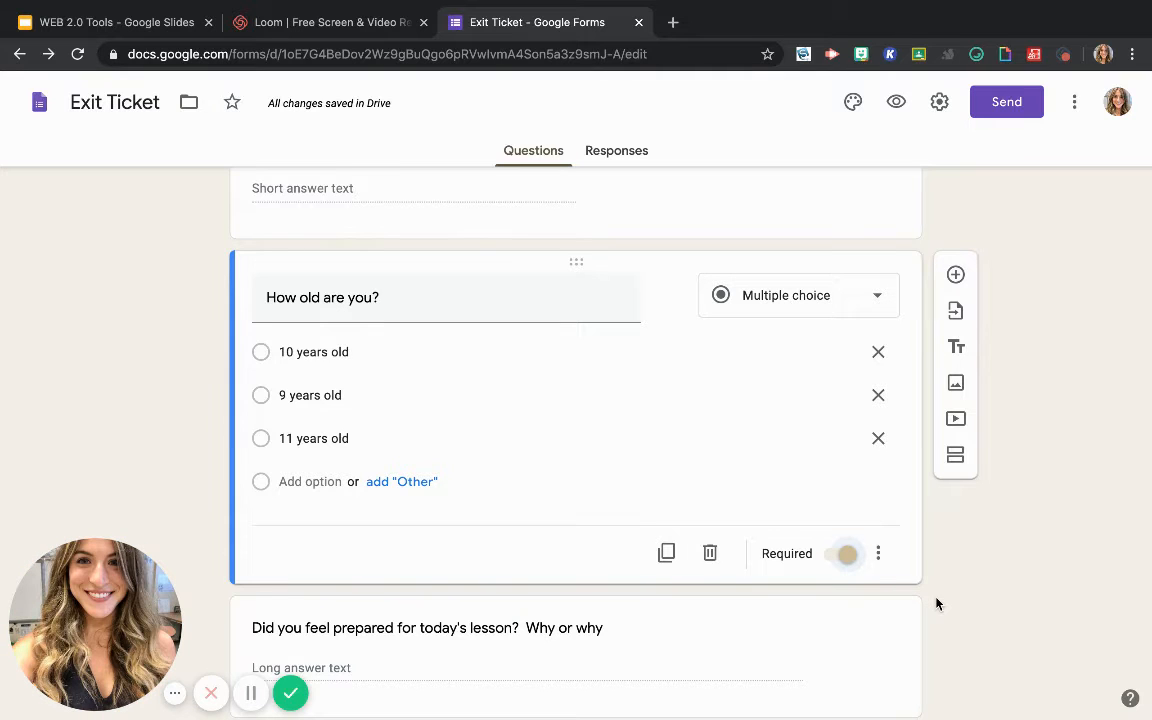
left_click(878, 551)
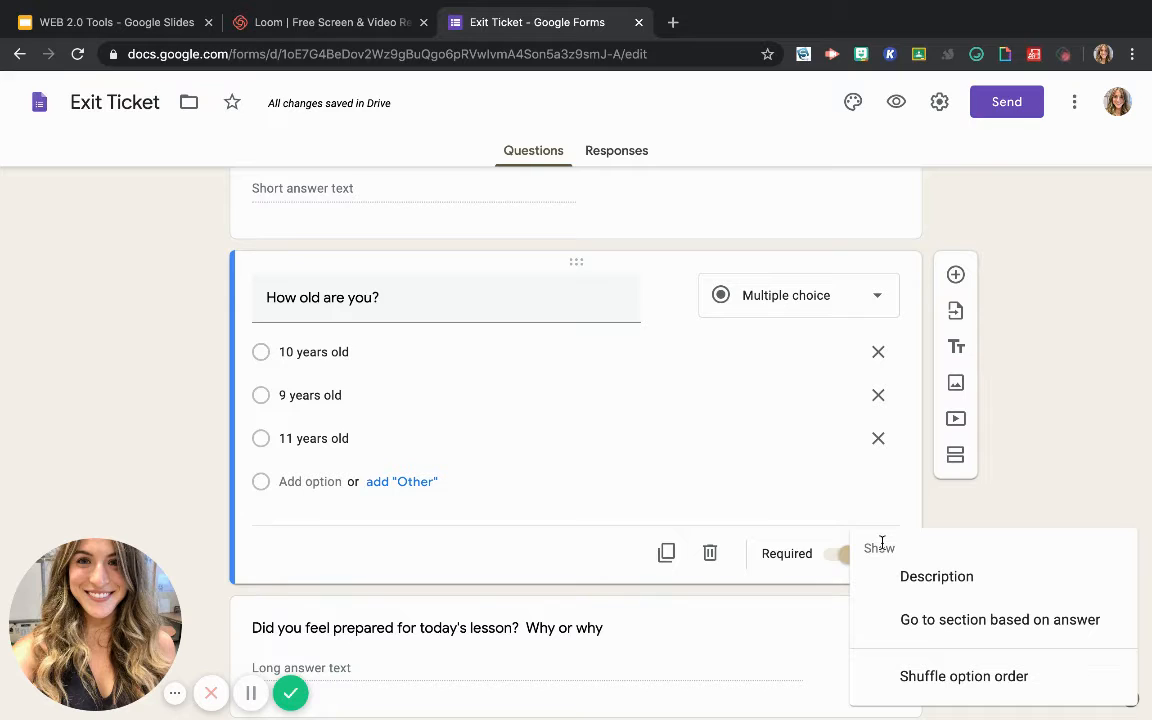
left_click(946, 689)
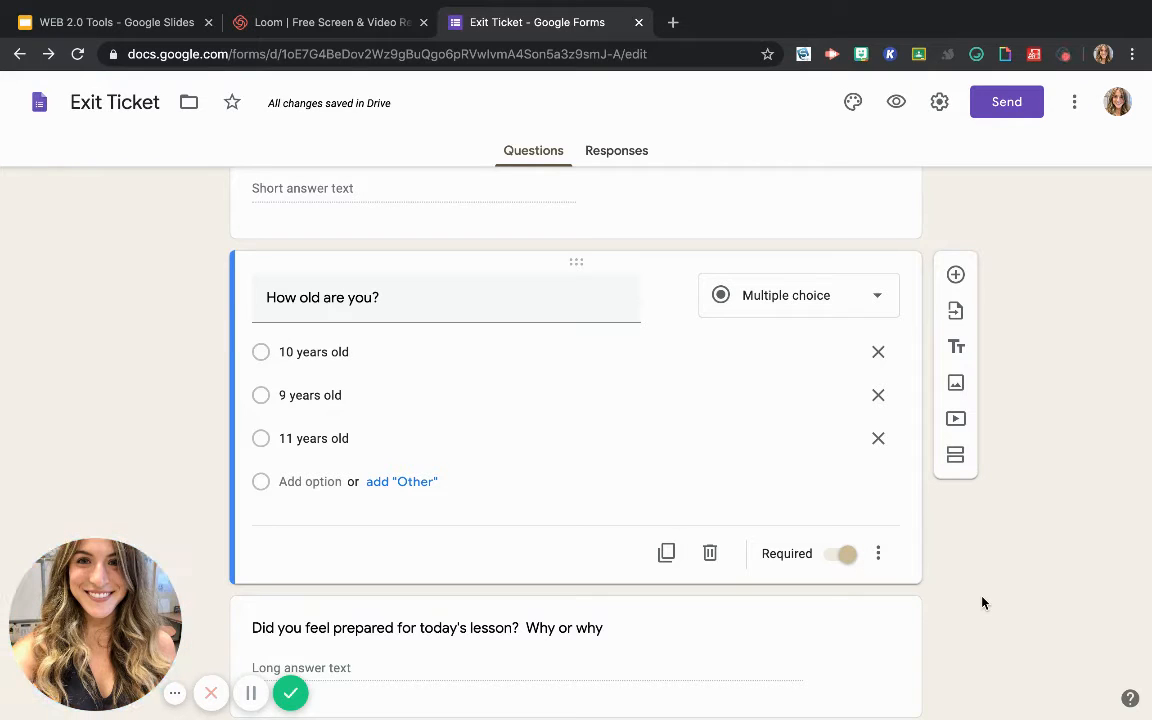
left_click(687, 667)
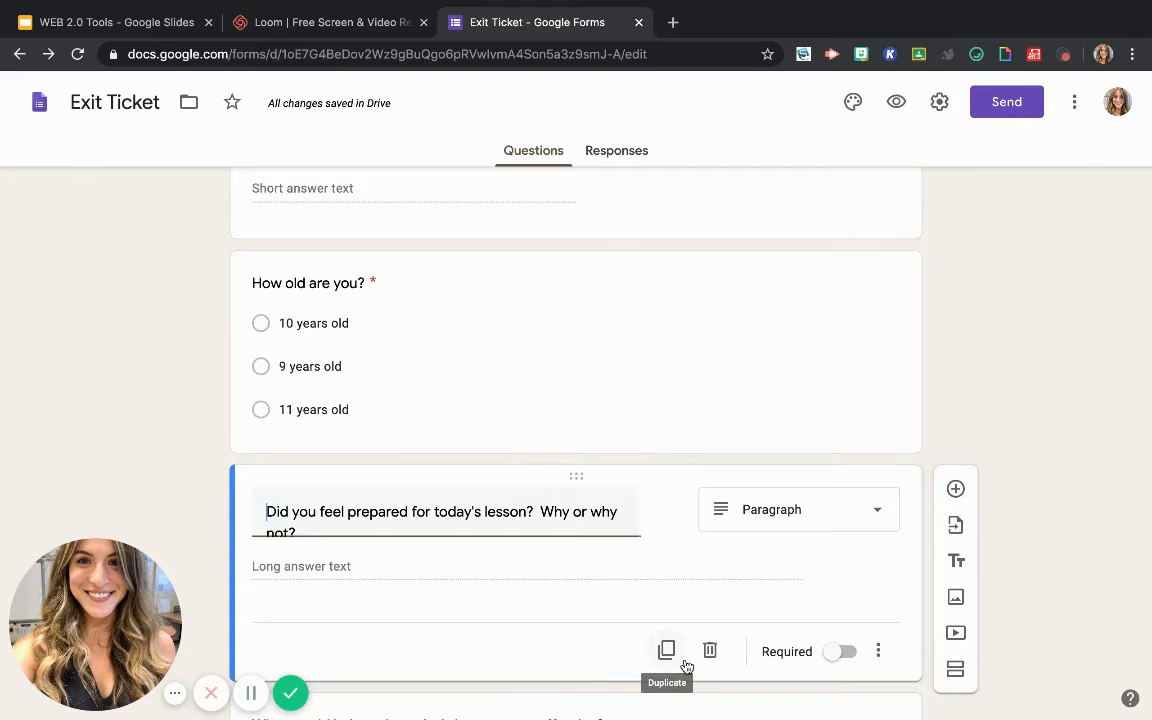
scroll(594, 393, "up", 2)
left_click(532, 400)
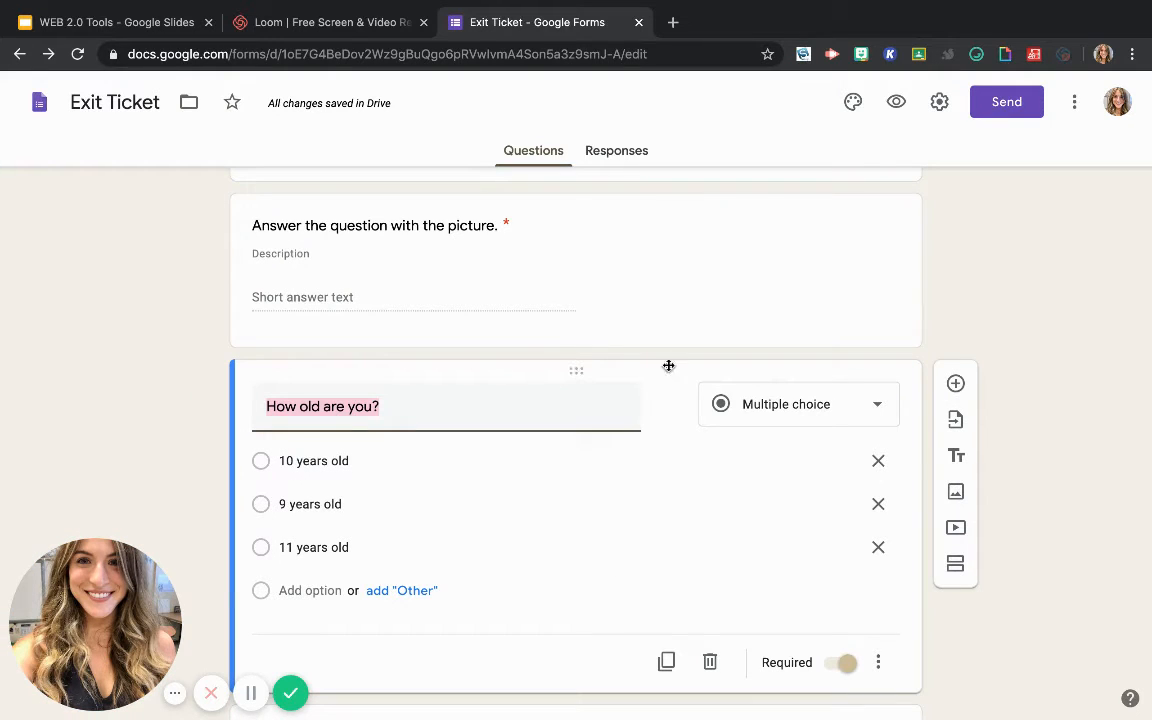
left_click(1045, 446)
scroll(687, 402, "up", 4)
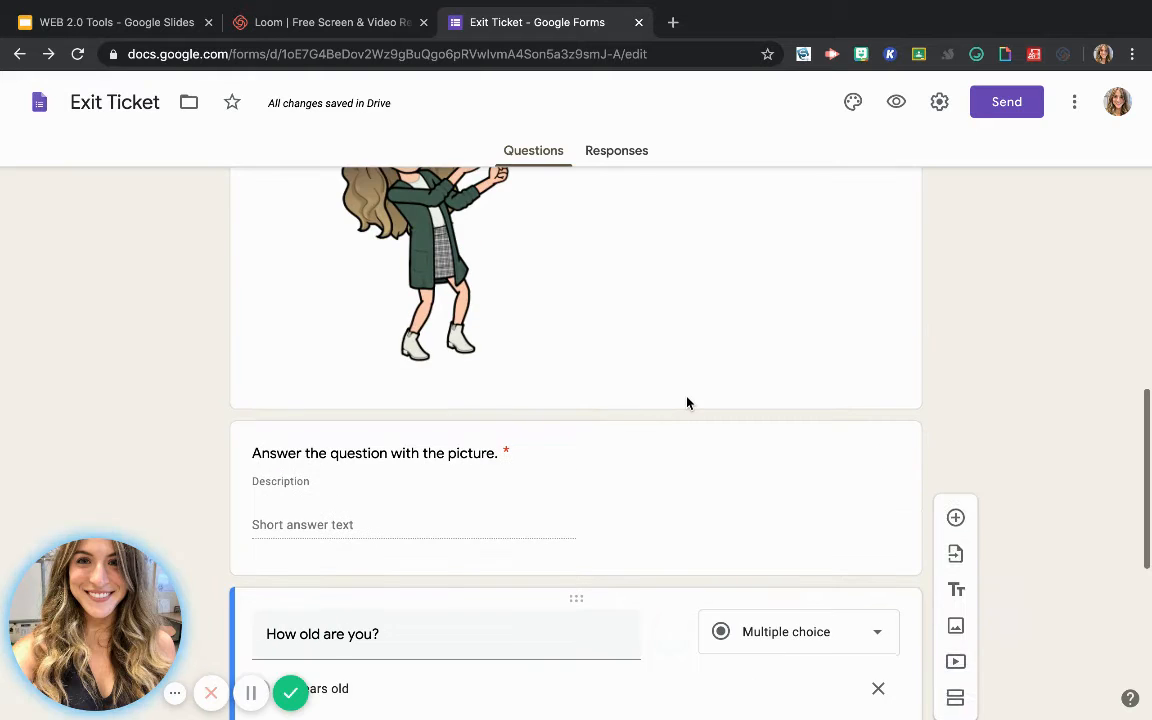
View the form's responses and look through the options for managing them
left_click(628, 152)
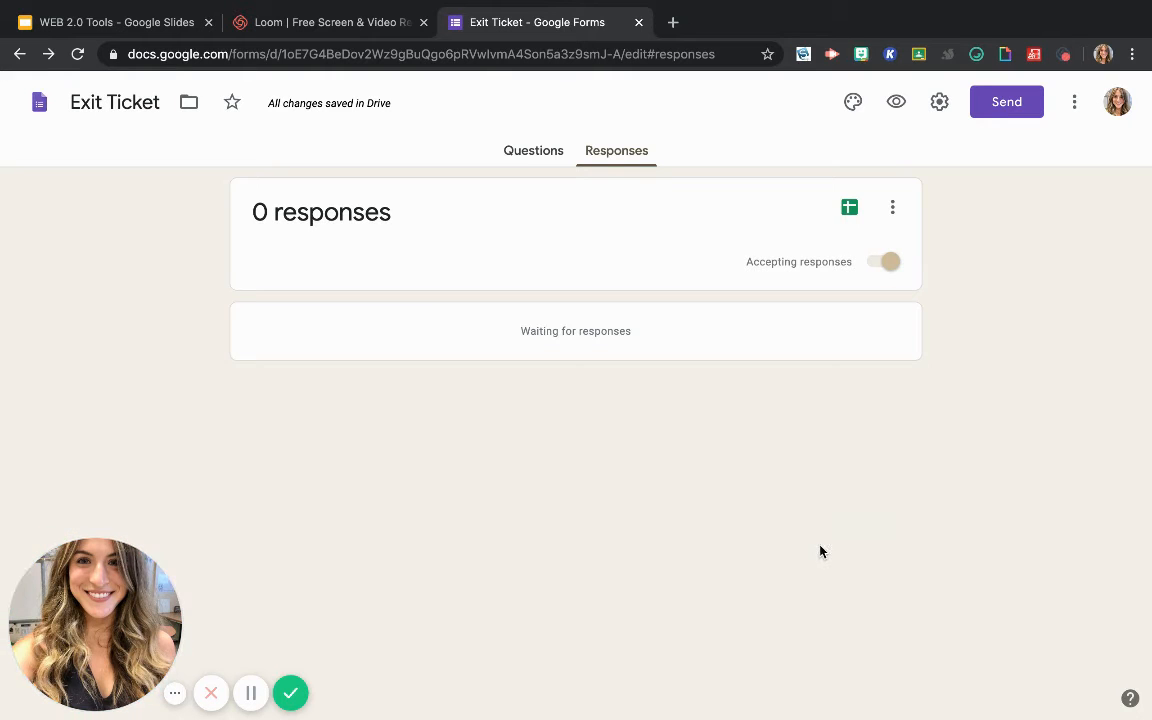
left_click(893, 210)
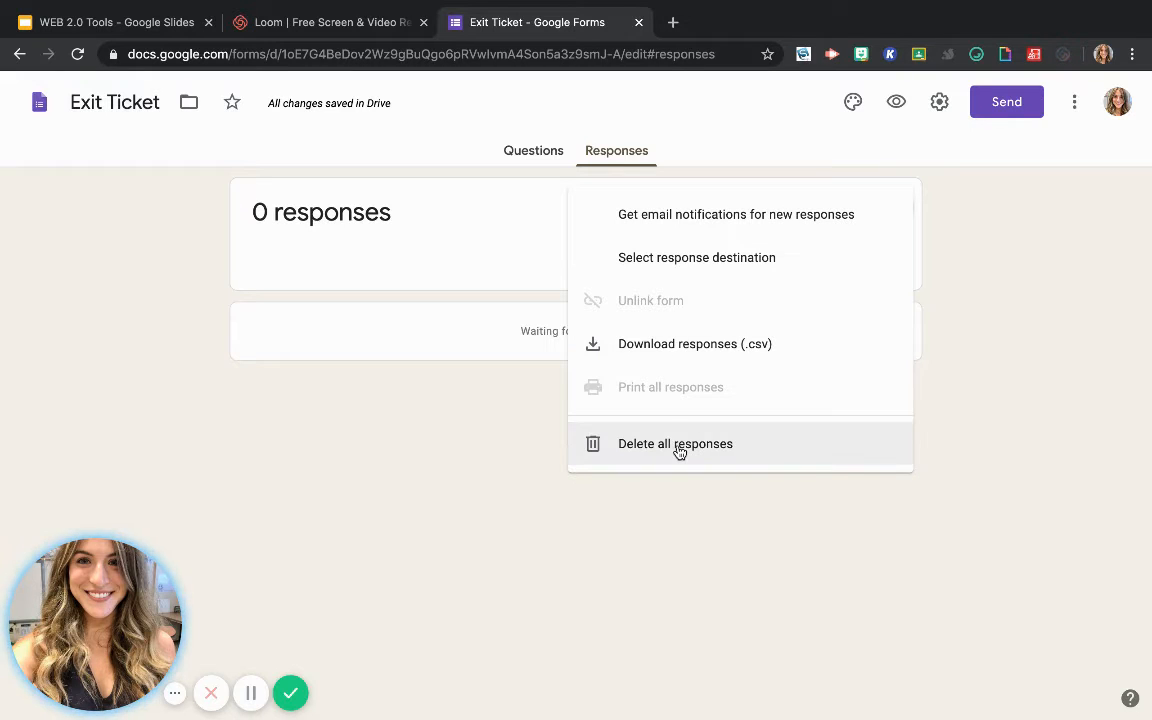
left_click(378, 458)
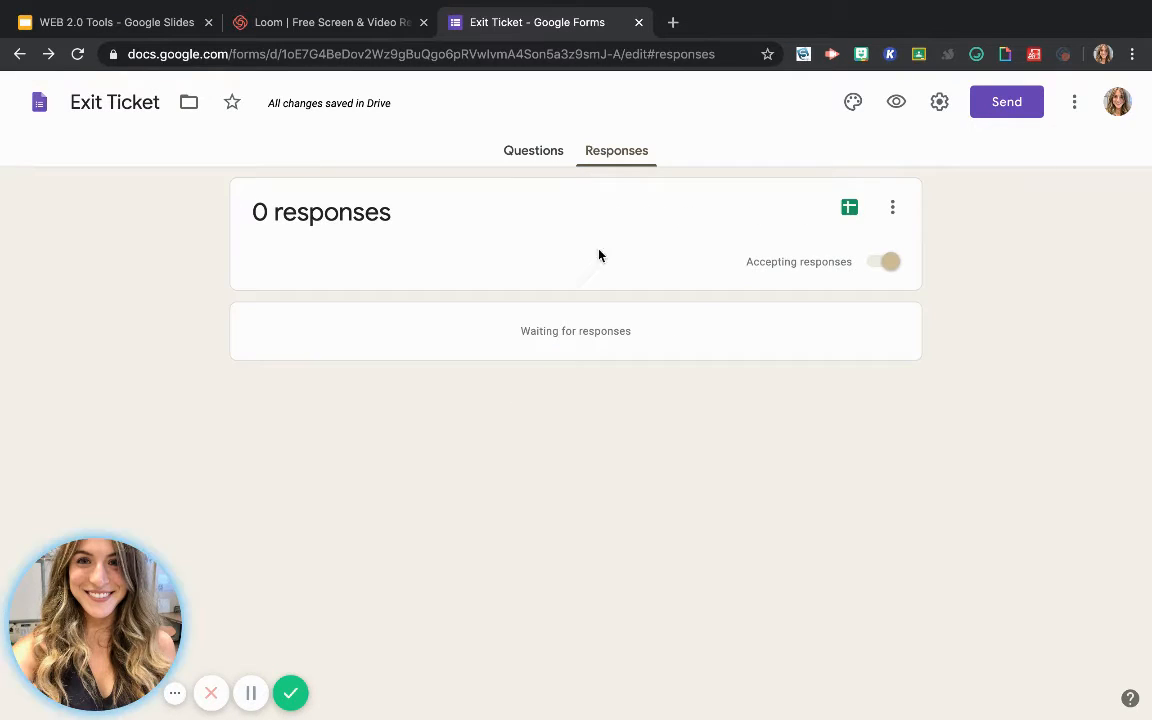
Preview the Exit Ticket form as respondents see it and close the preview
left_click(897, 103)
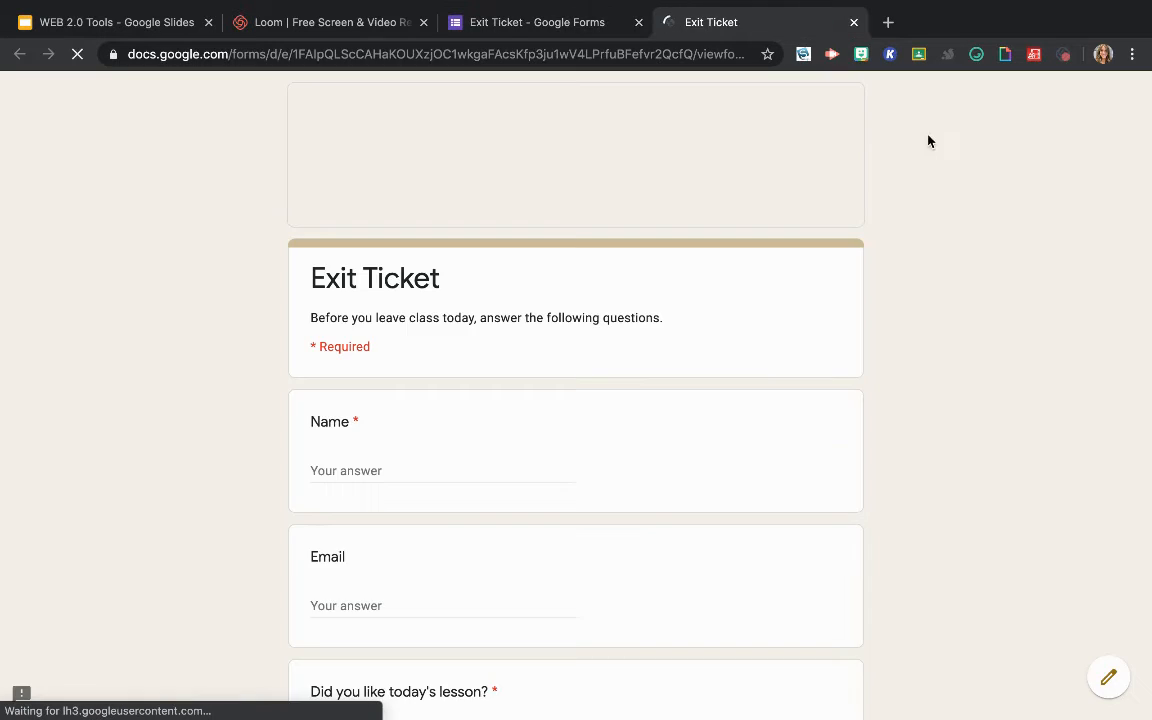
scroll(329, 447, "down", 15)
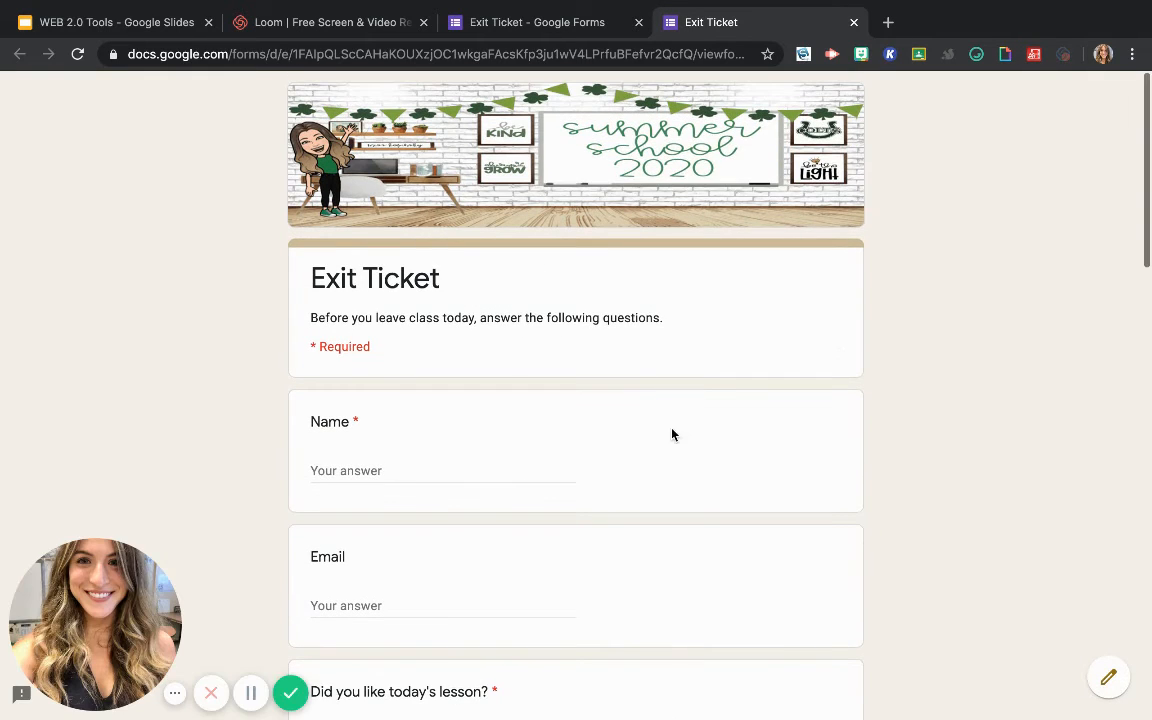
left_click(854, 22)
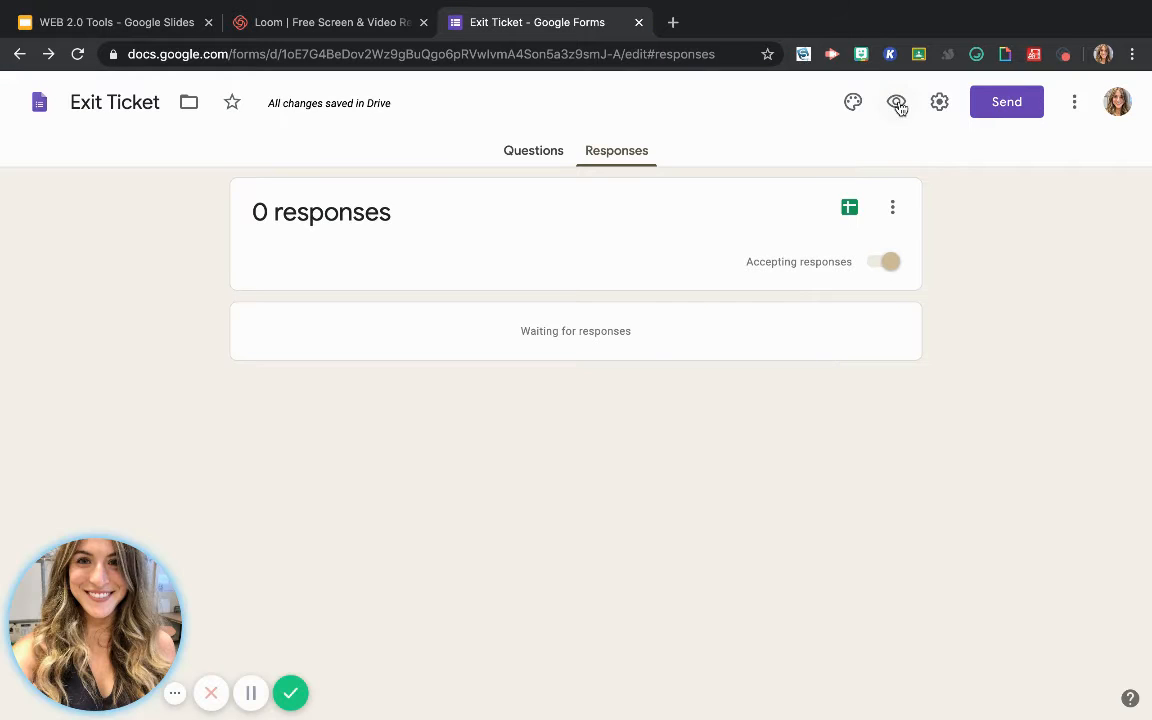
In the form settings, limit respondents to 1 response without collecting email addresses, and enable the progress bar
left_click(938, 106)
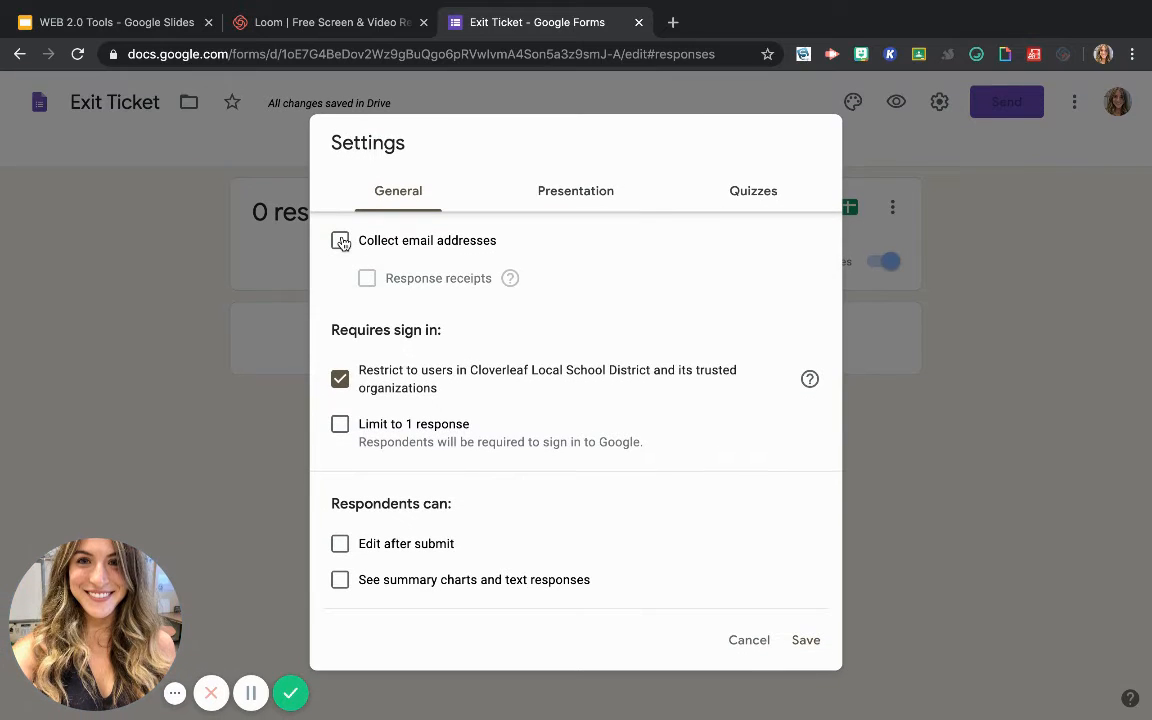
left_click(341, 242)
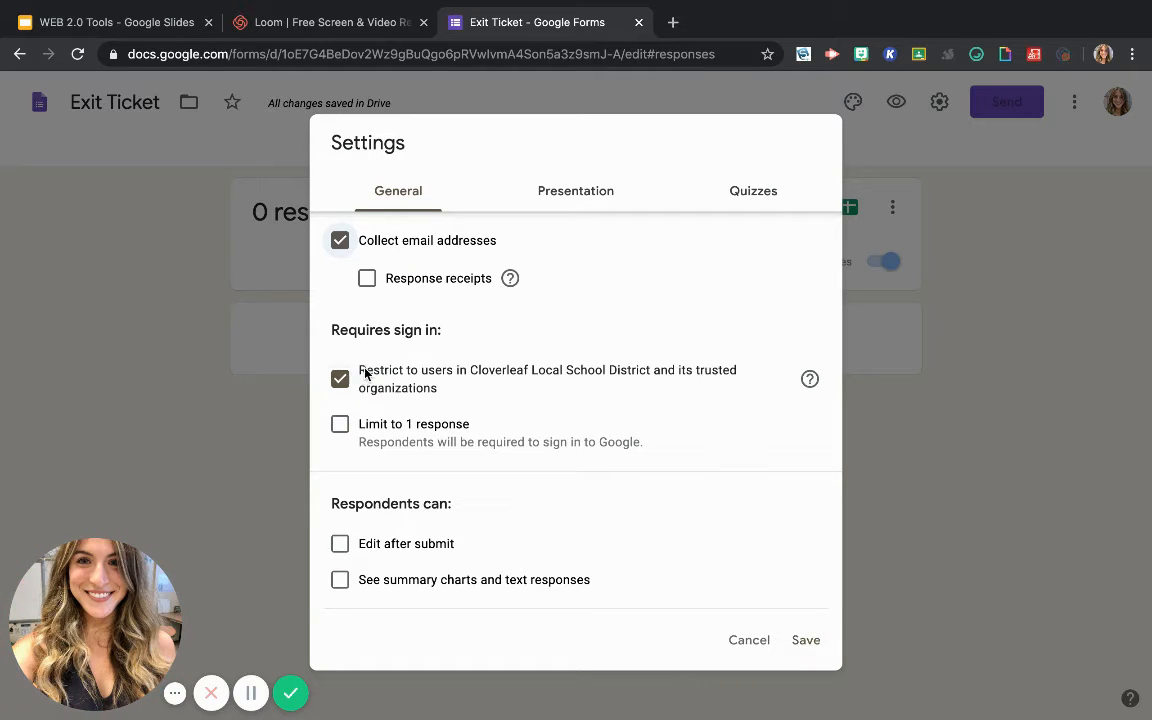
left_click(342, 426)
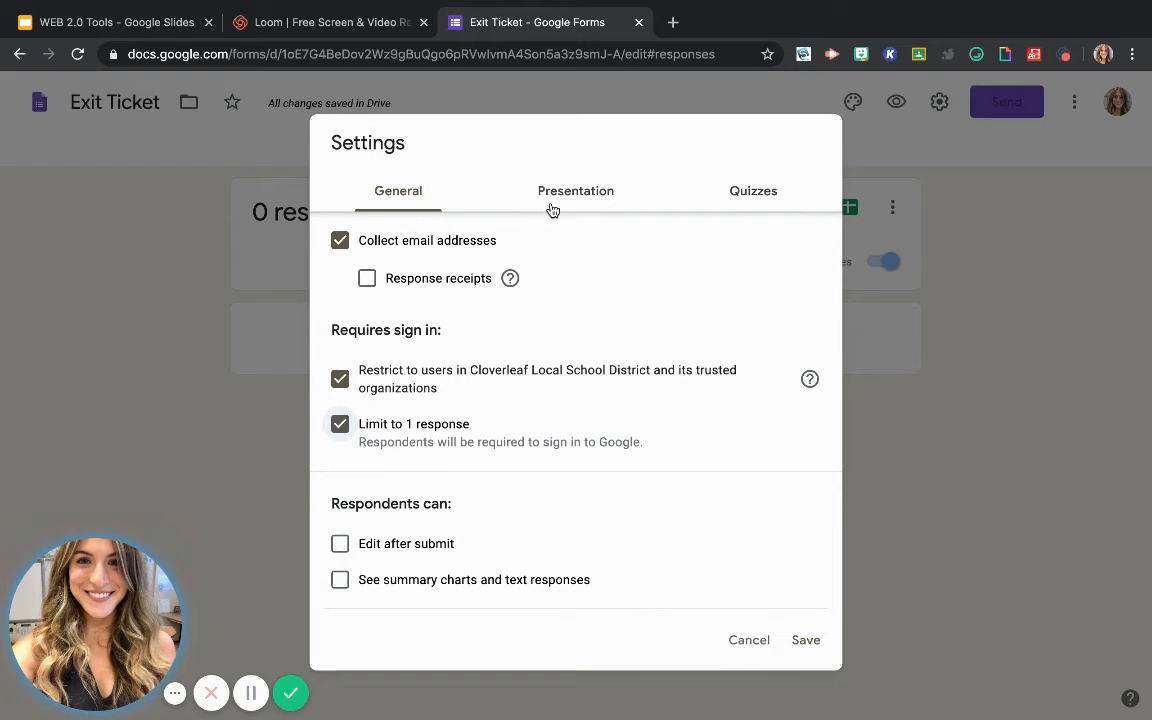
left_click(340, 241)
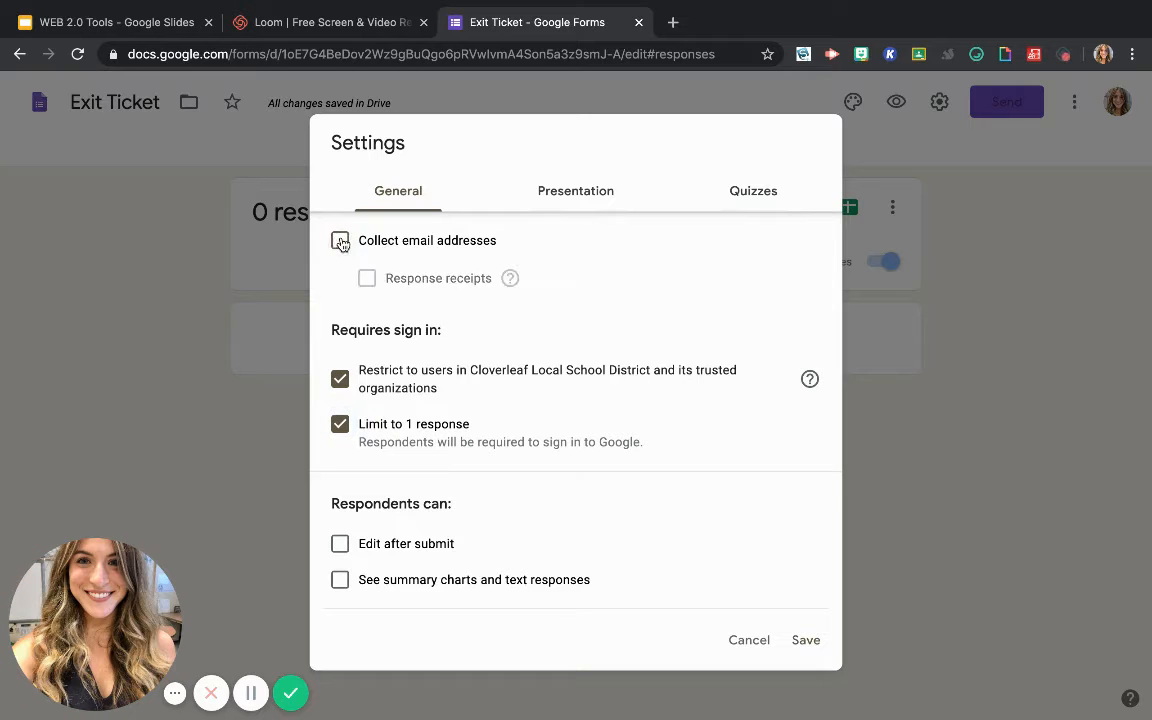
left_click(580, 199)
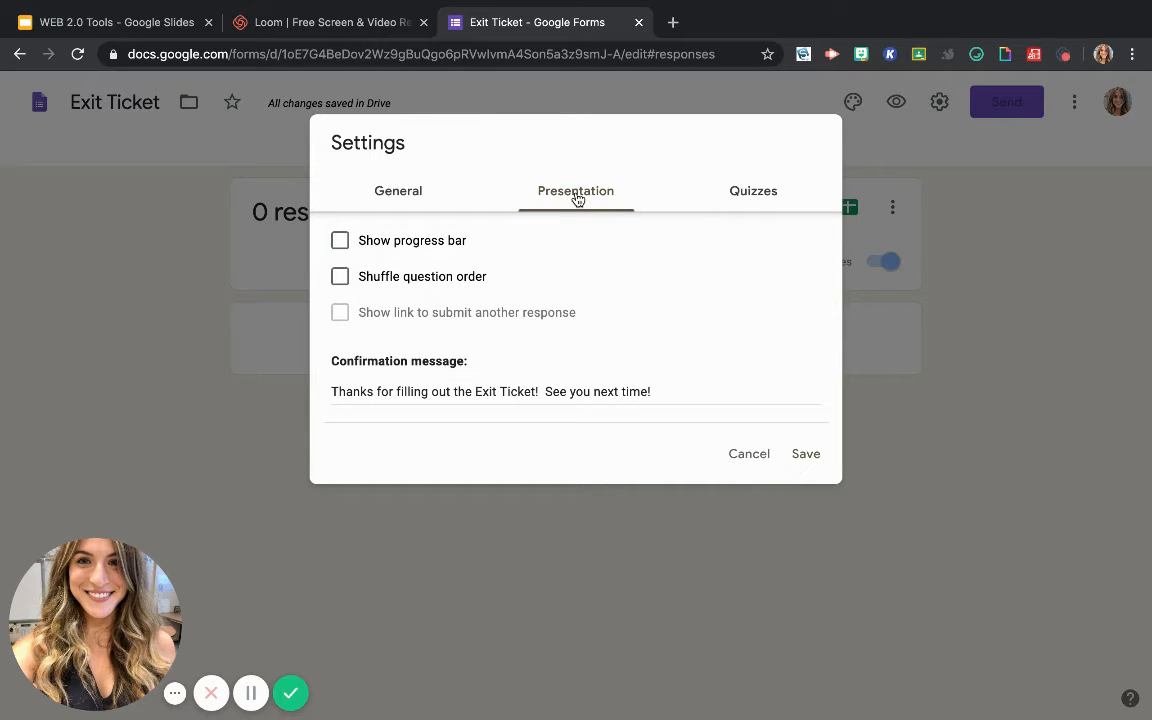
left_click(340, 242)
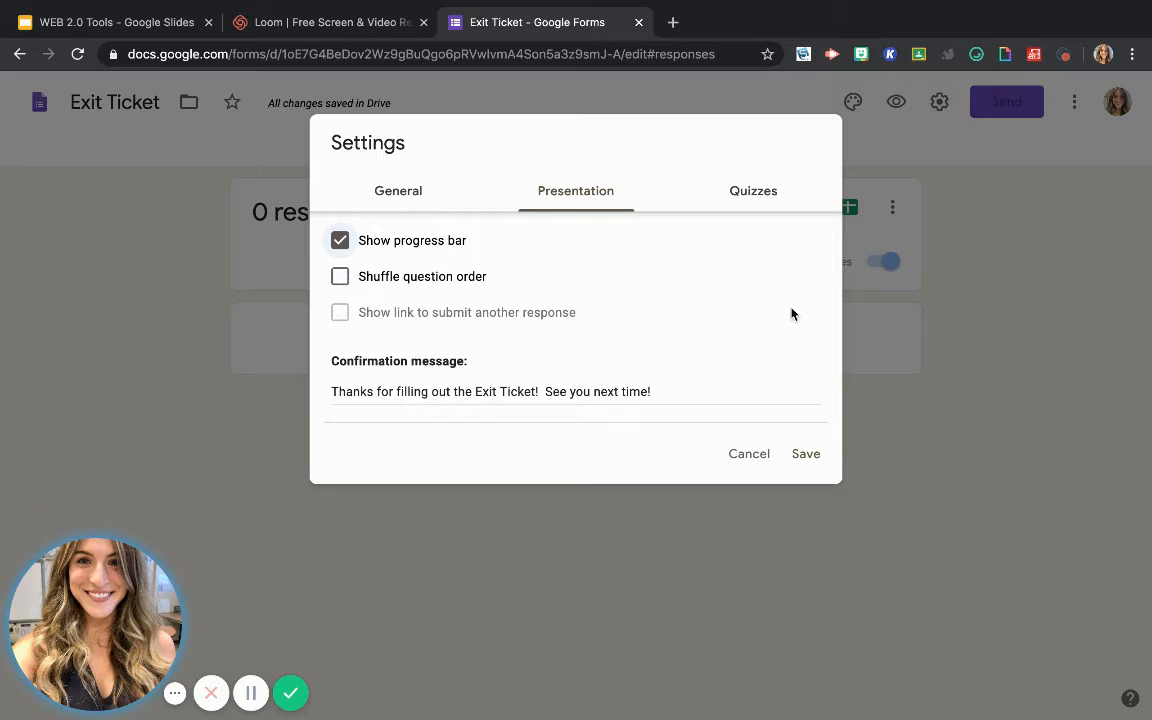
Make the form a quiz, review the grade release and respondent visibility options, and save the settings
left_click(753, 192)
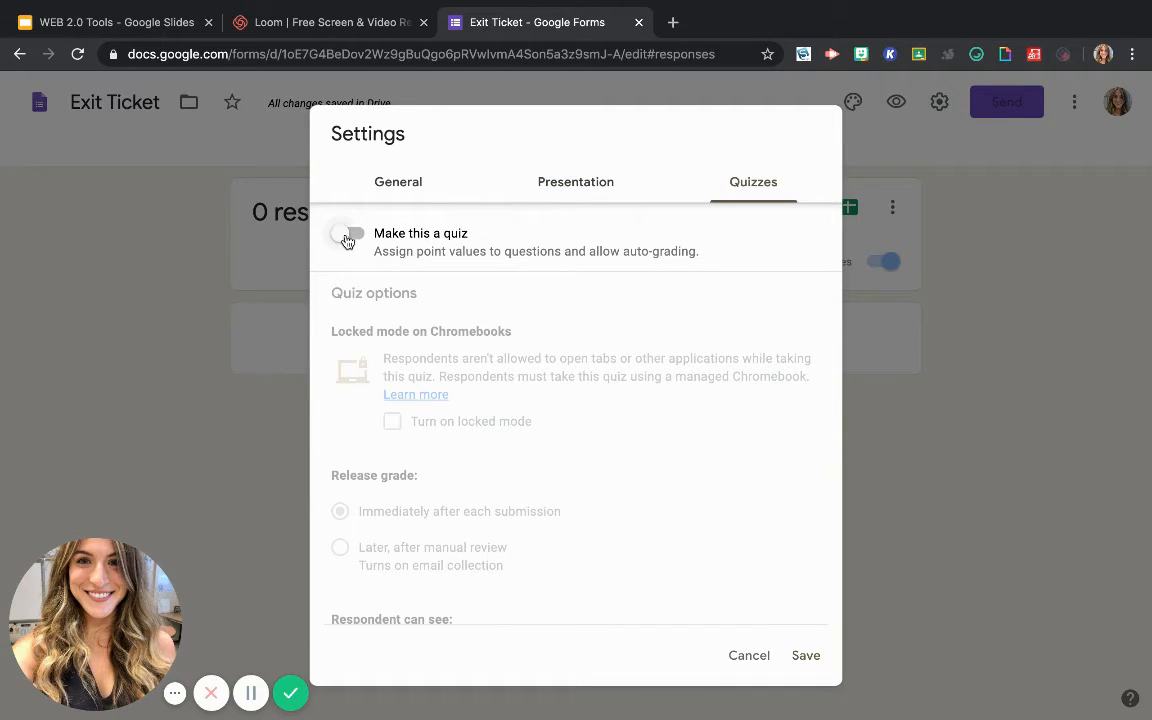
left_click(350, 235)
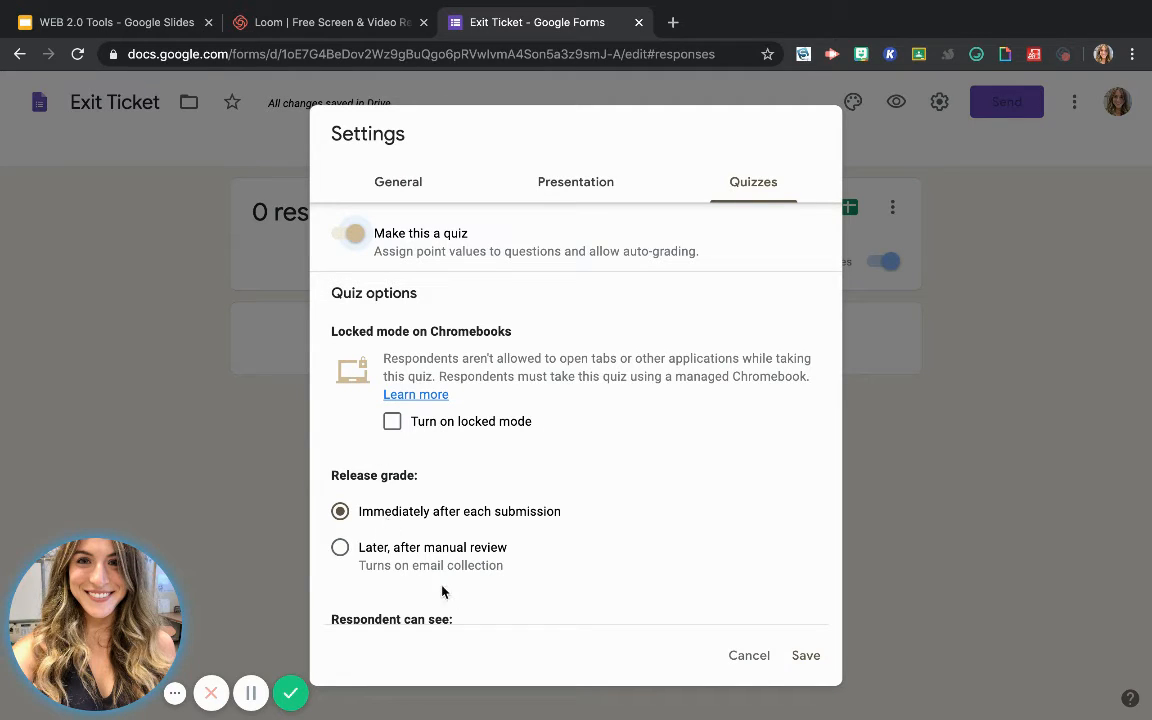
scroll(476, 572, "down", 3)
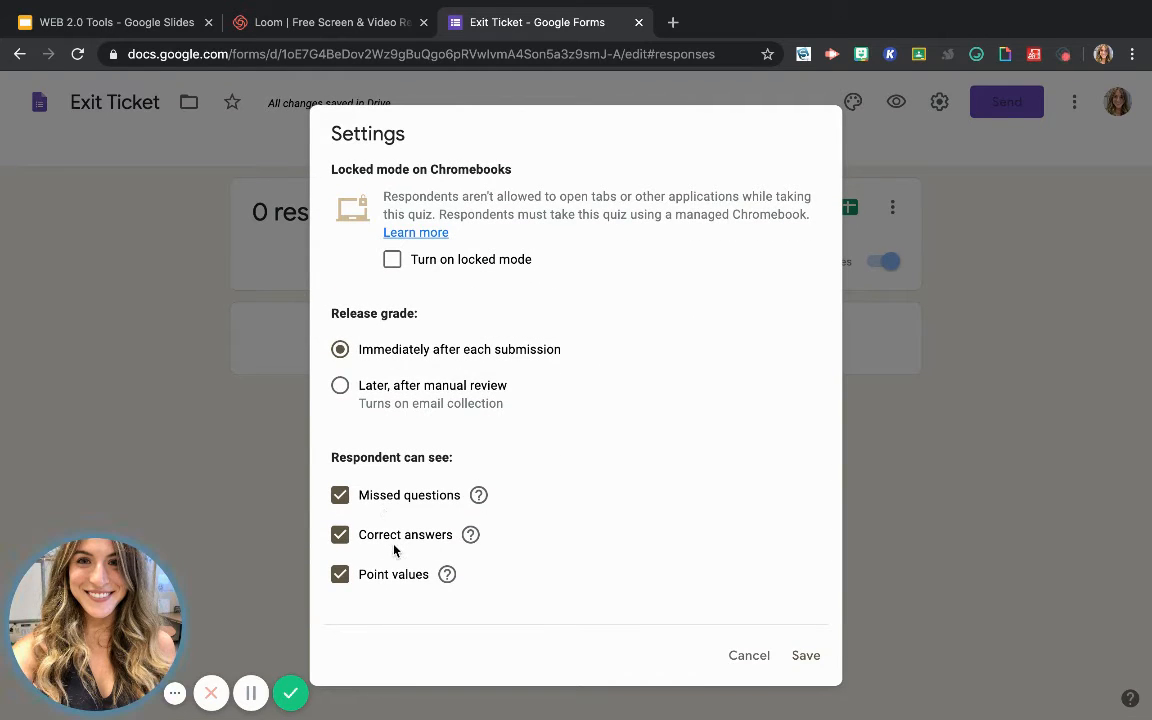
scroll(400, 595, "up", 2)
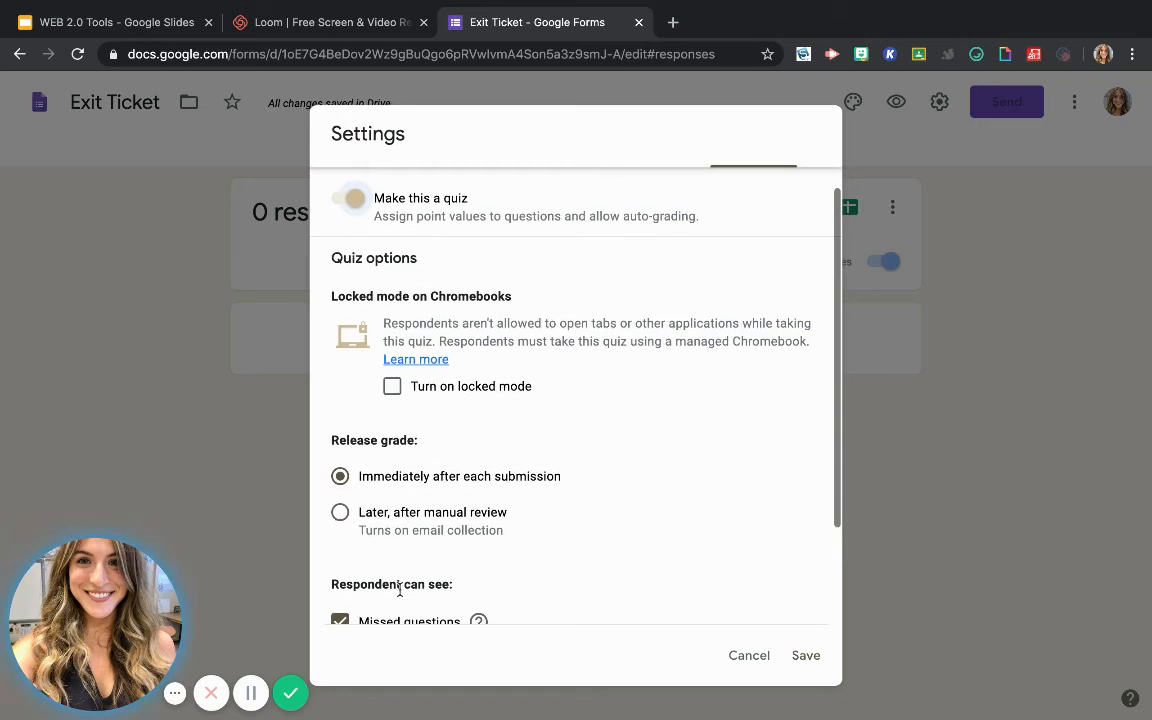
scroll(401, 597, "up", 1)
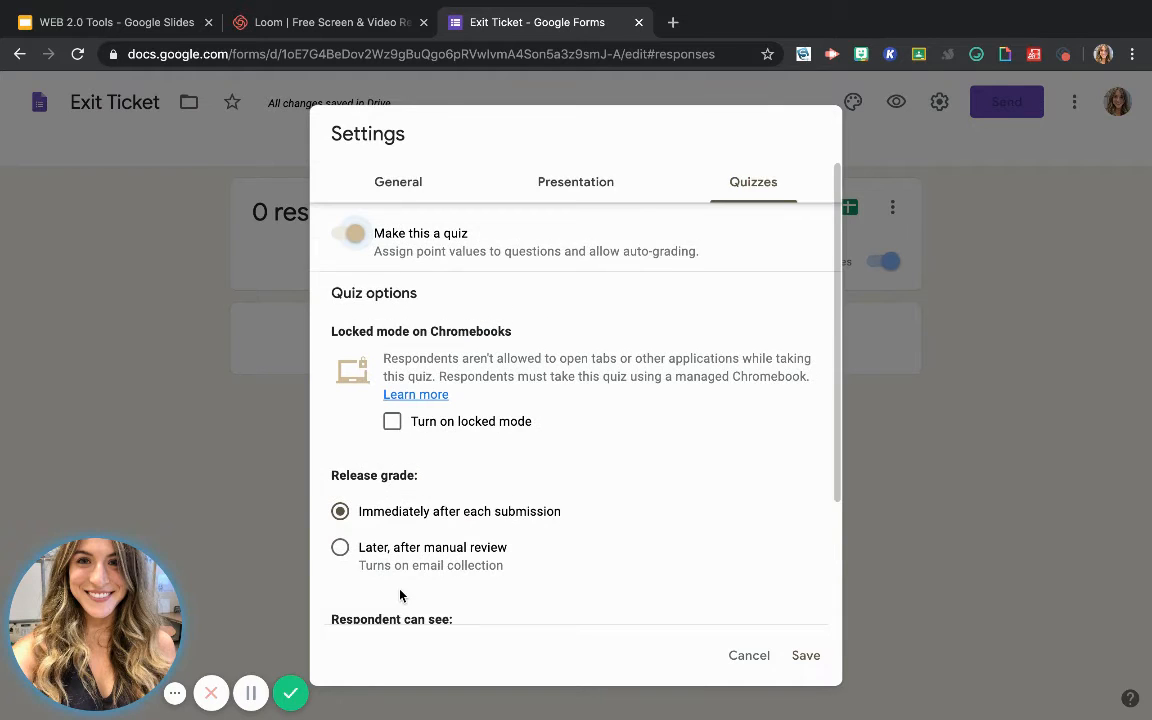
scroll(401, 597, "down", 3)
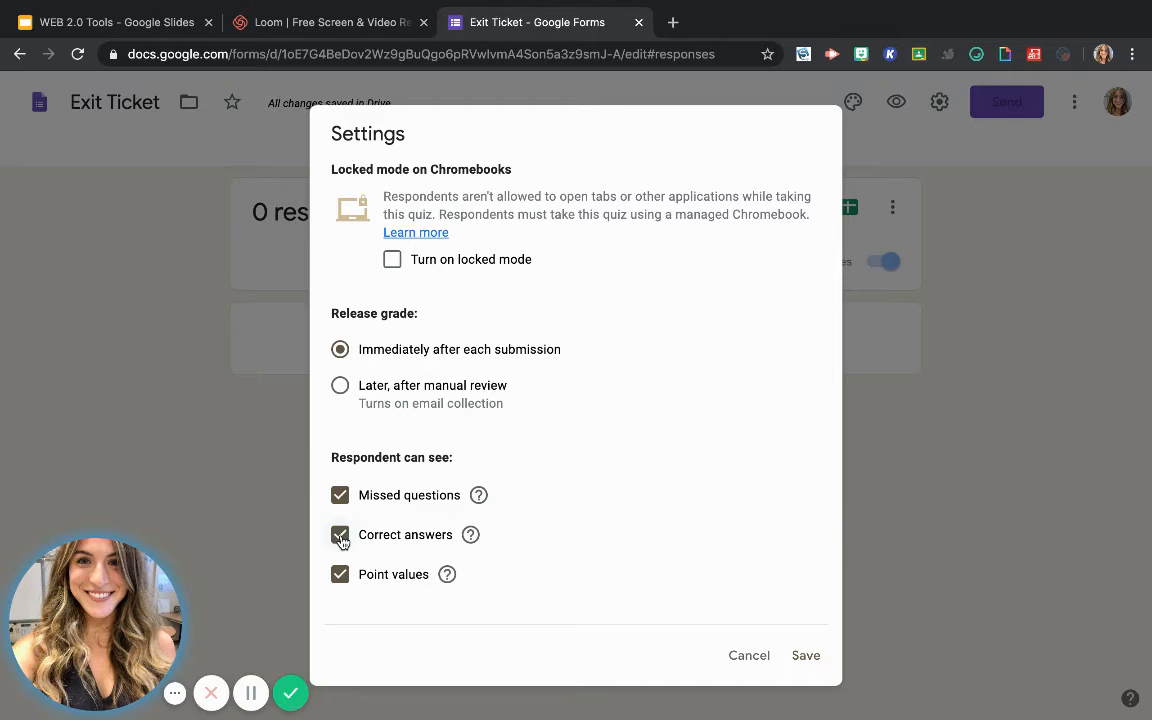
scroll(493, 432, "up", 2)
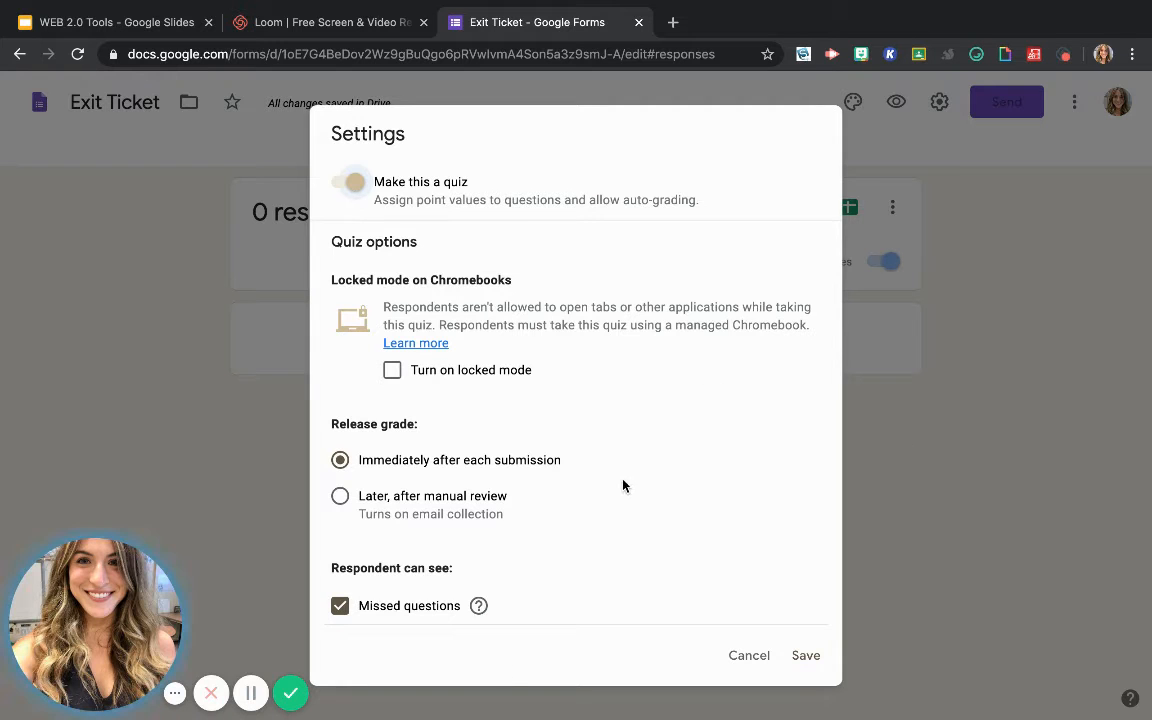
scroll(666, 504, "down", 2)
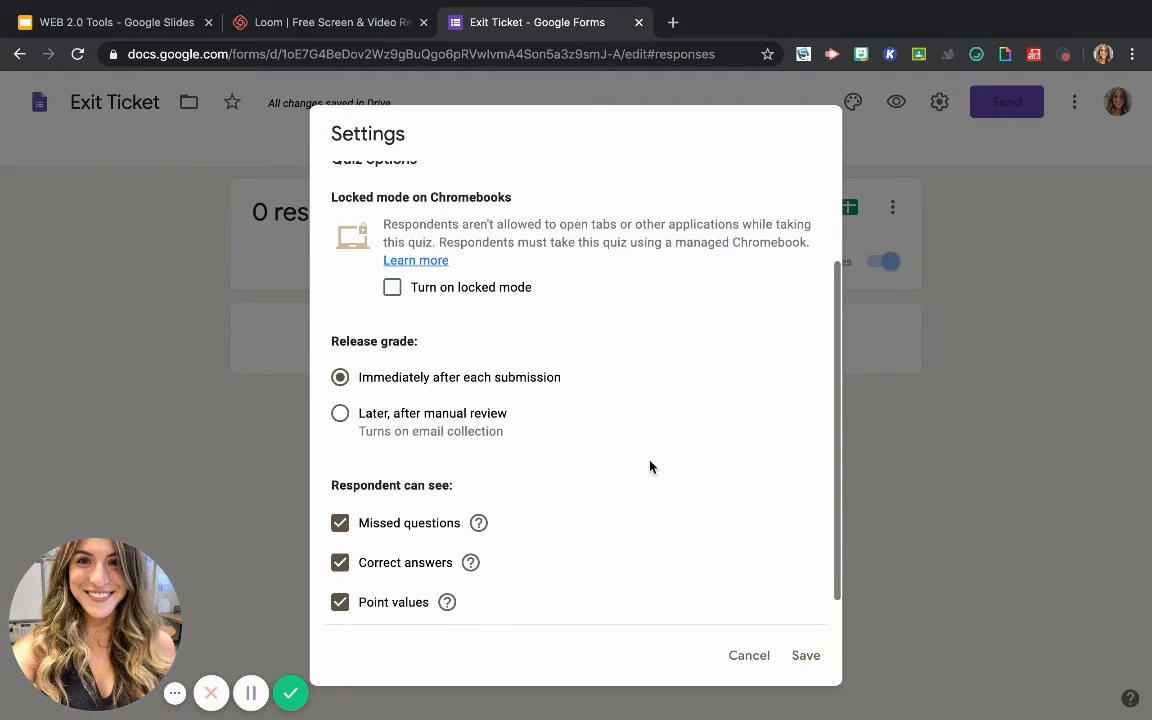
scroll(650, 467, "up", 1)
scroll(650, 467, "up", 2)
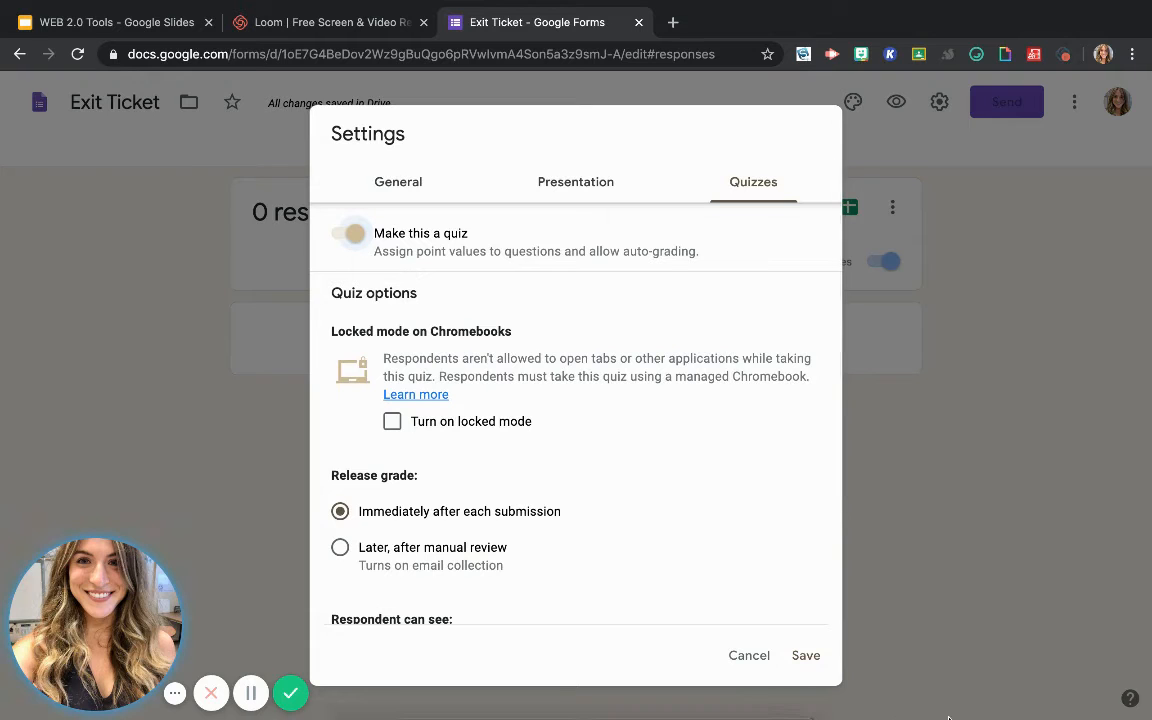
left_click(806, 659)
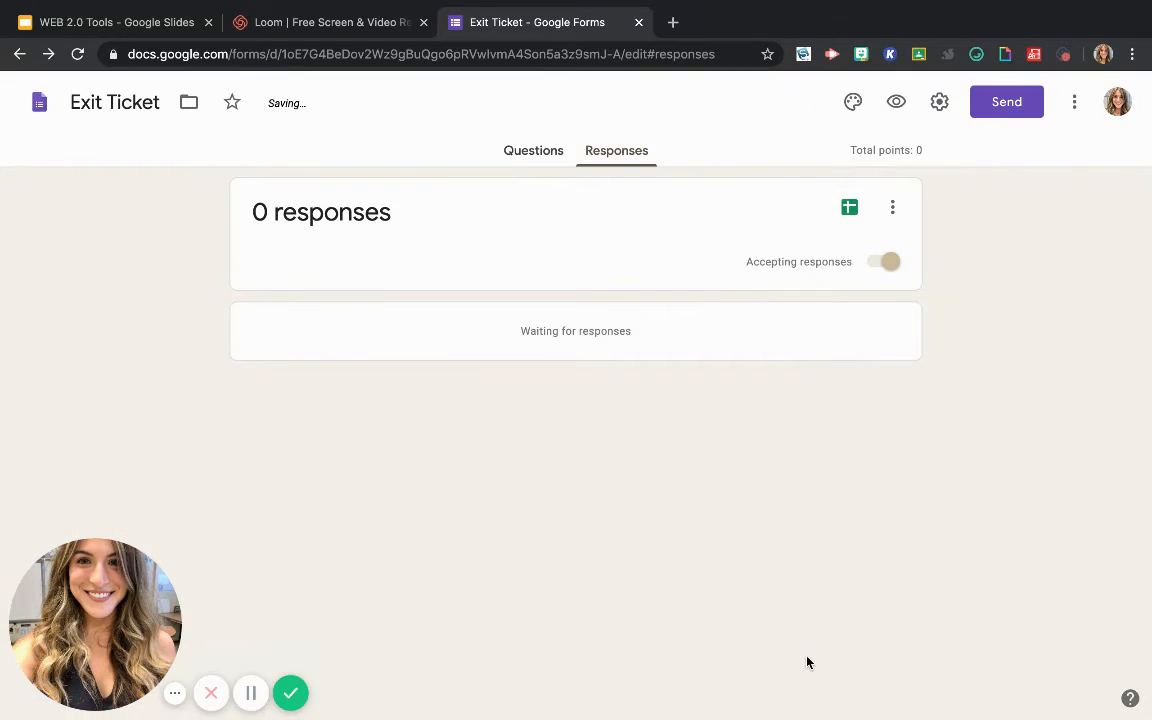
Assign 1 point to the question "Did you like today's lesson?" in its answer key
left_click(514, 163)
scroll(586, 396, "down", 5)
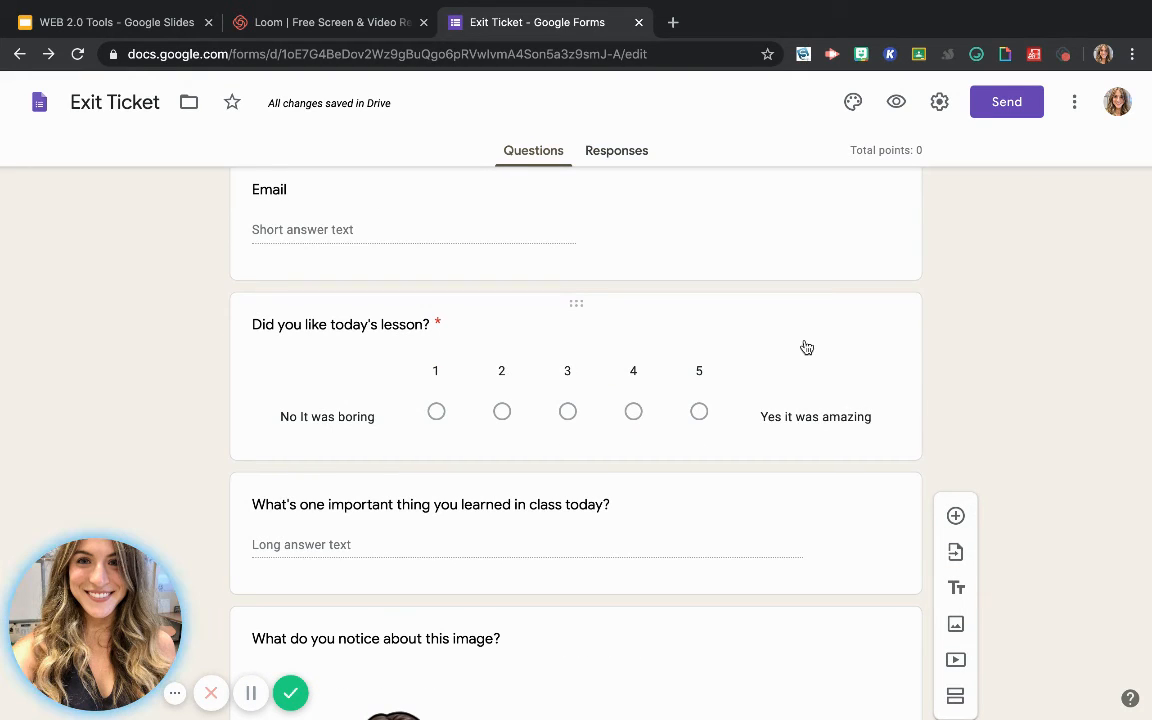
left_click(805, 345)
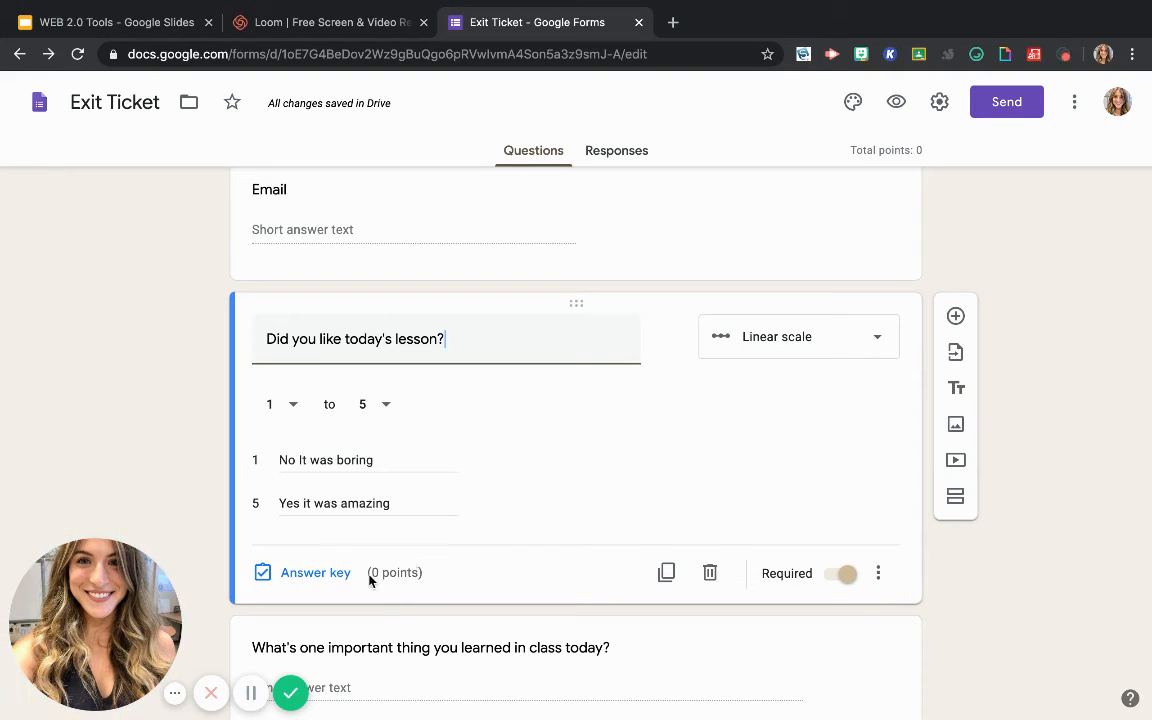
left_click(333, 574)
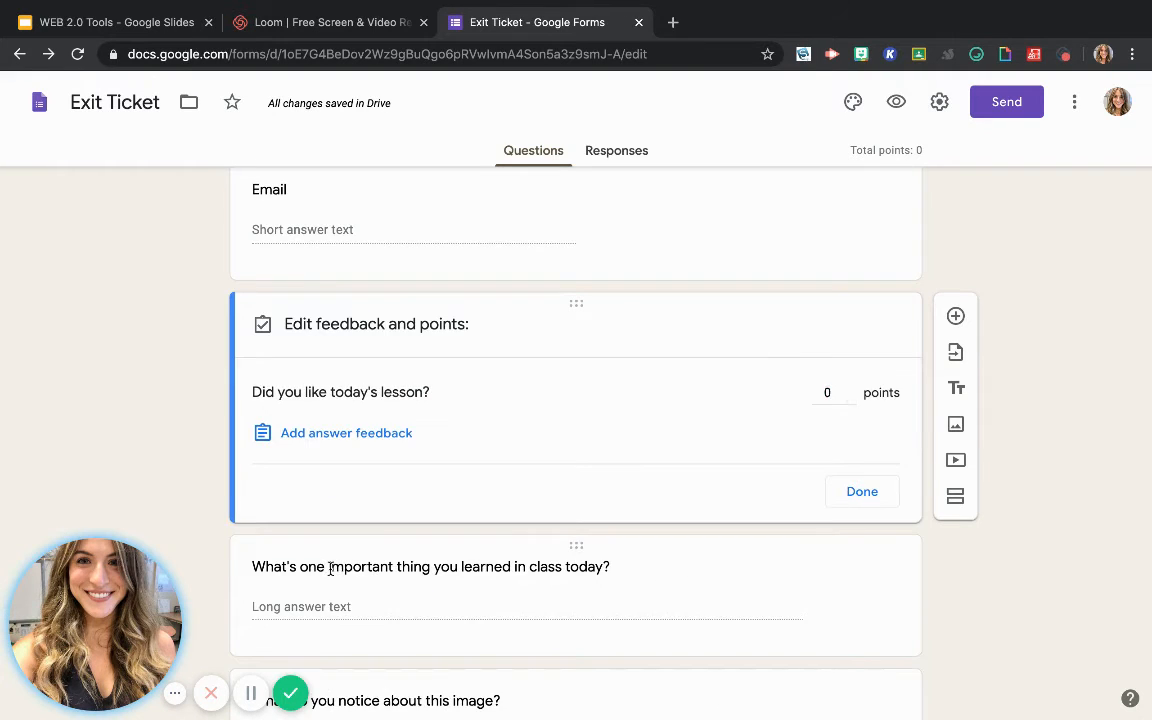
left_click(850, 390)
Add the answer feedback "Thanks for rating my lesson!" to the "Did you like today's lesson?" question and save it
left_click(362, 434)
left_click(411, 221)
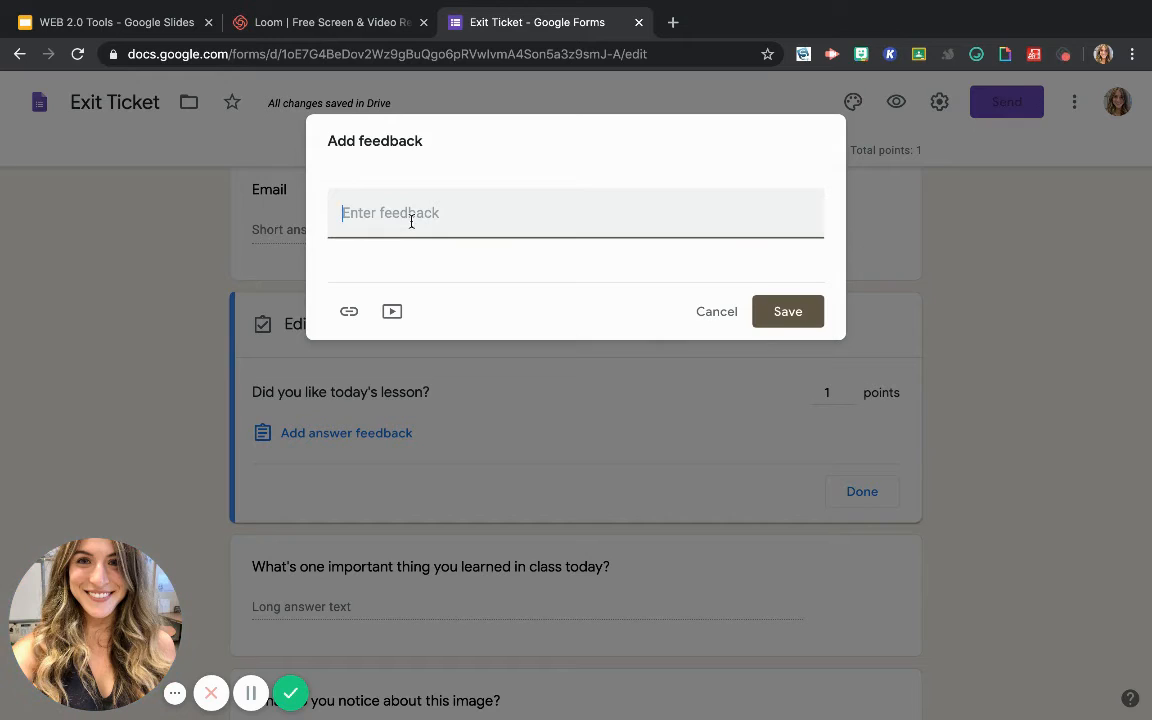
type("Thanks for rat")
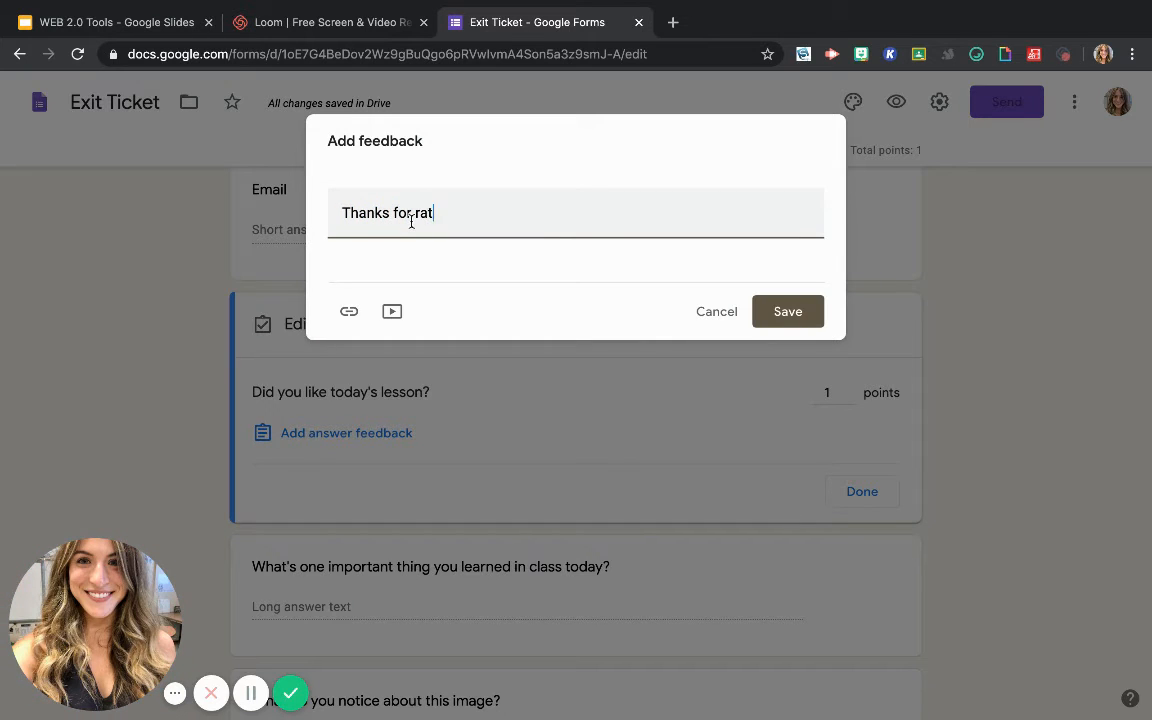
type("ing my lesson!")
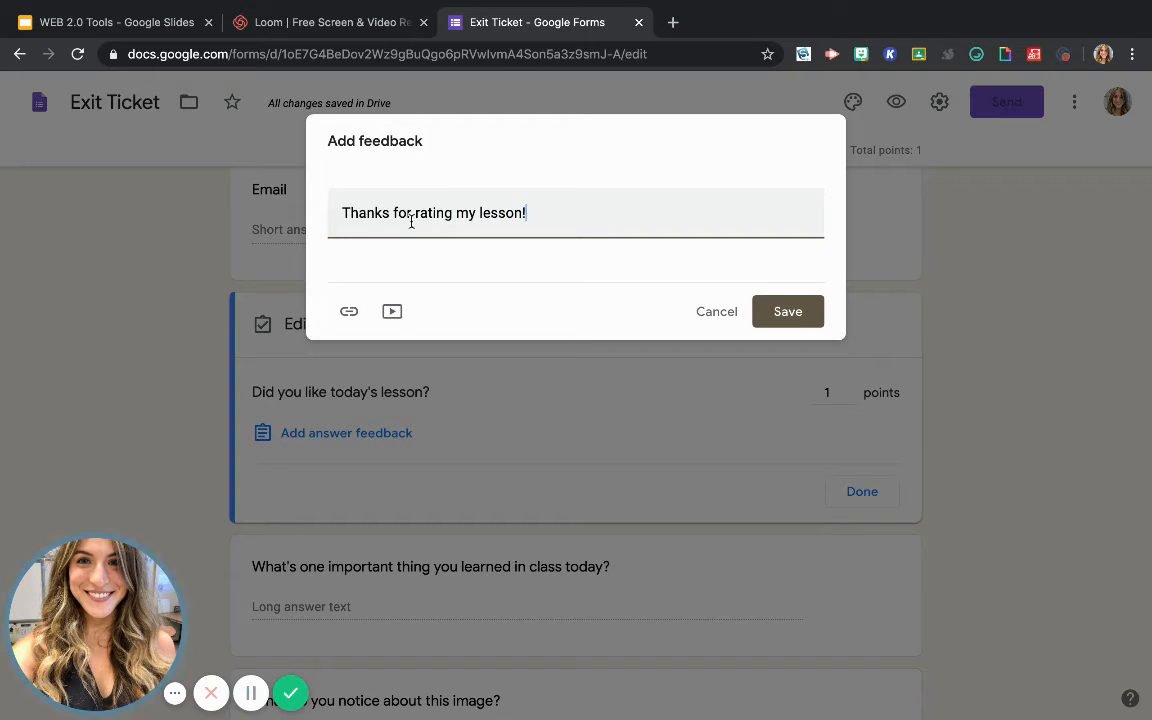
left_click(784, 316)
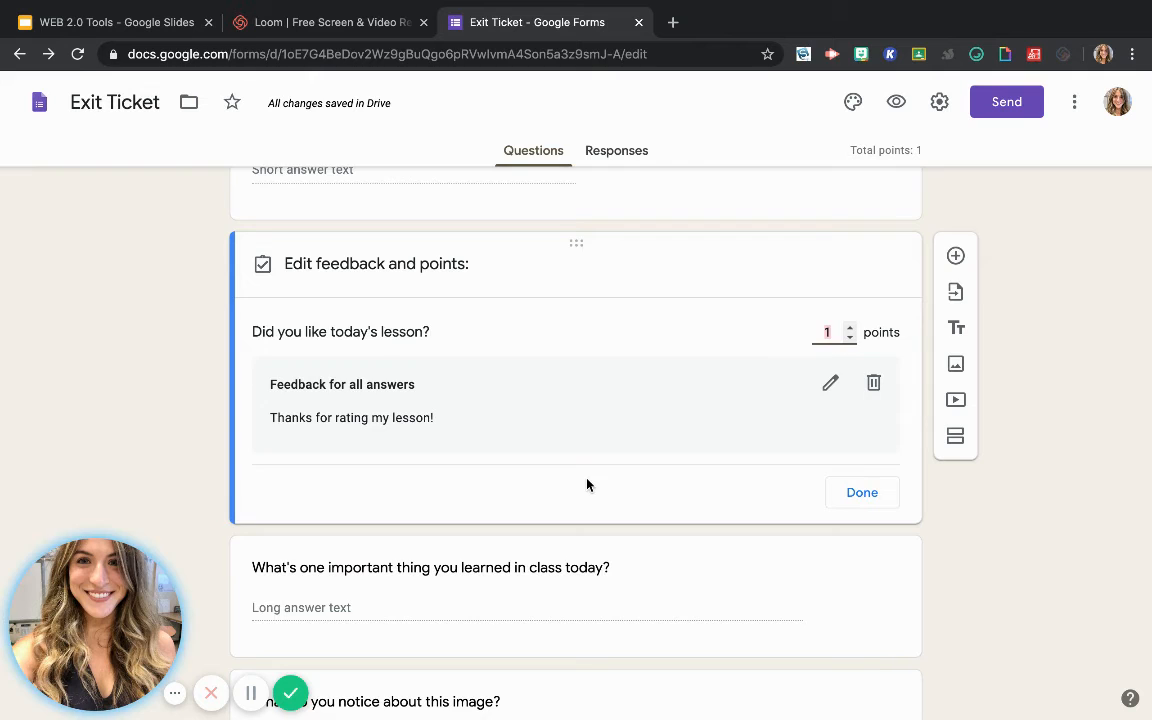
Add the answer feedback "Amazing Job" to the question "What's one important thing you learned in class today?" and save it
scroll(587, 485, "down", 5)
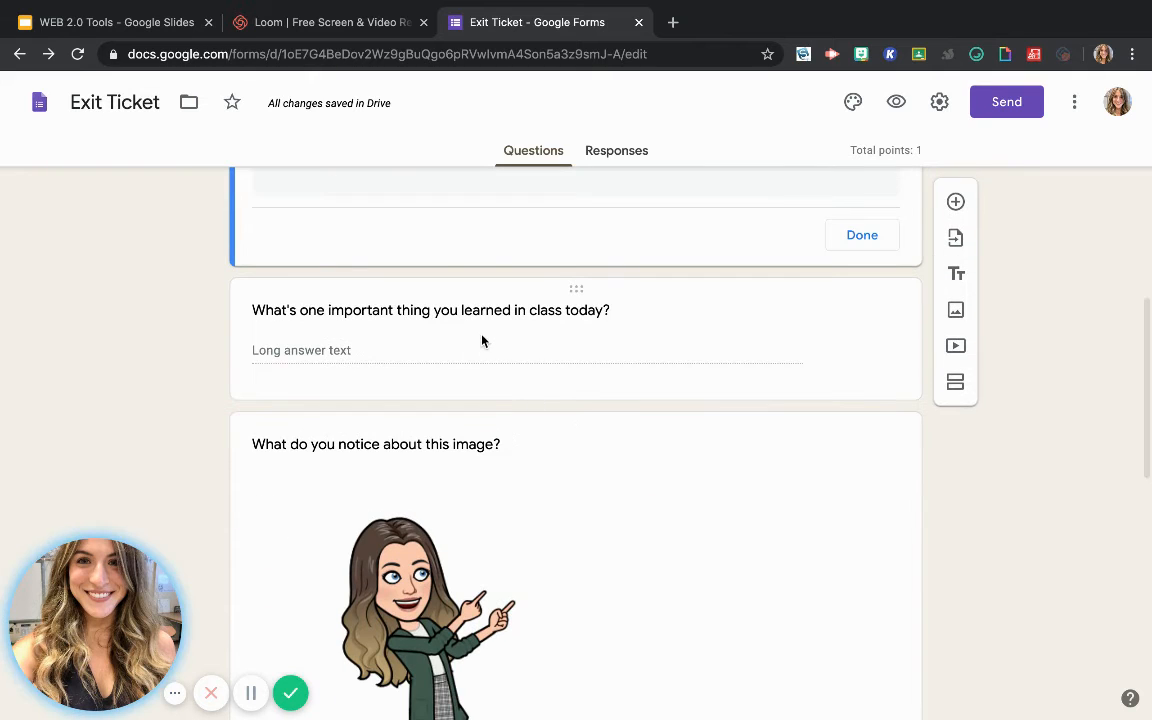
left_click(613, 381)
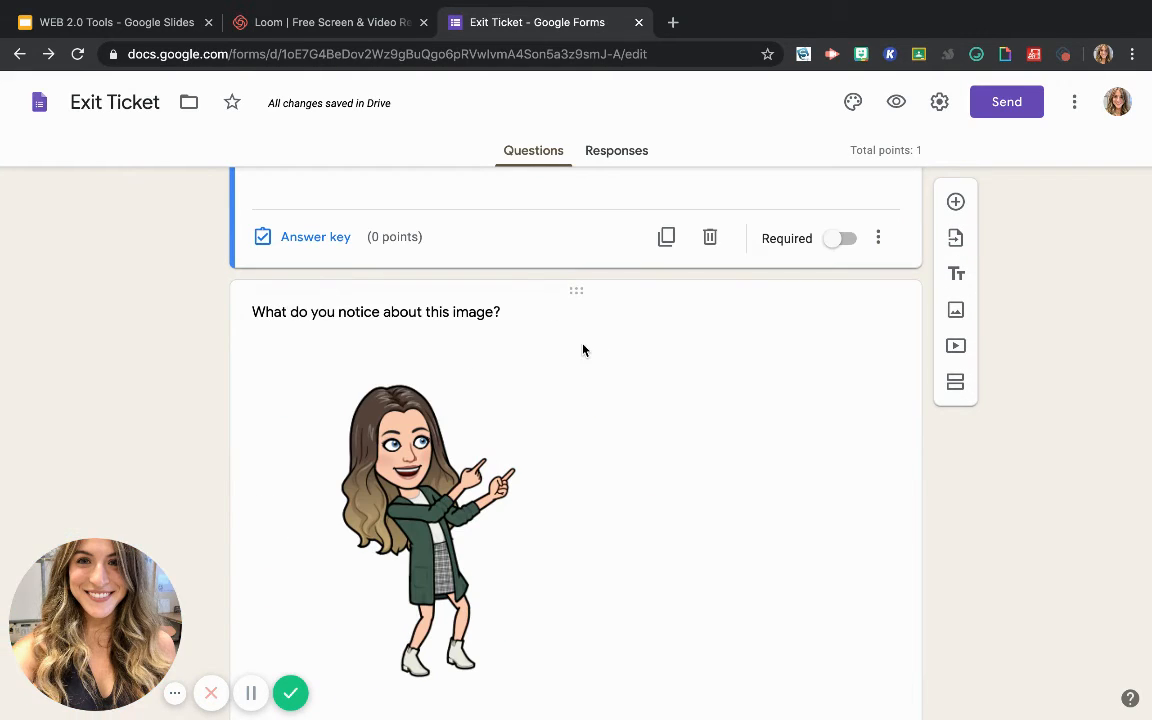
scroll(617, 375, "down", 2)
scroll(617, 375, "up", 2)
scroll(618, 374, "up", 3)
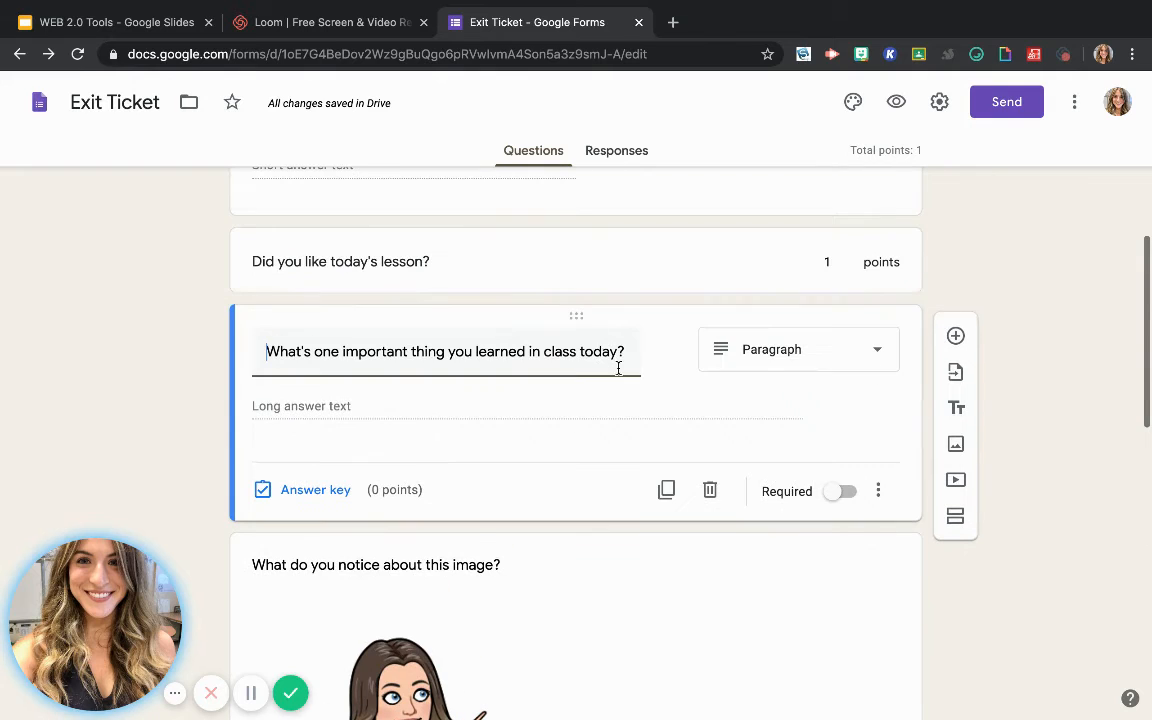
left_click(329, 494)
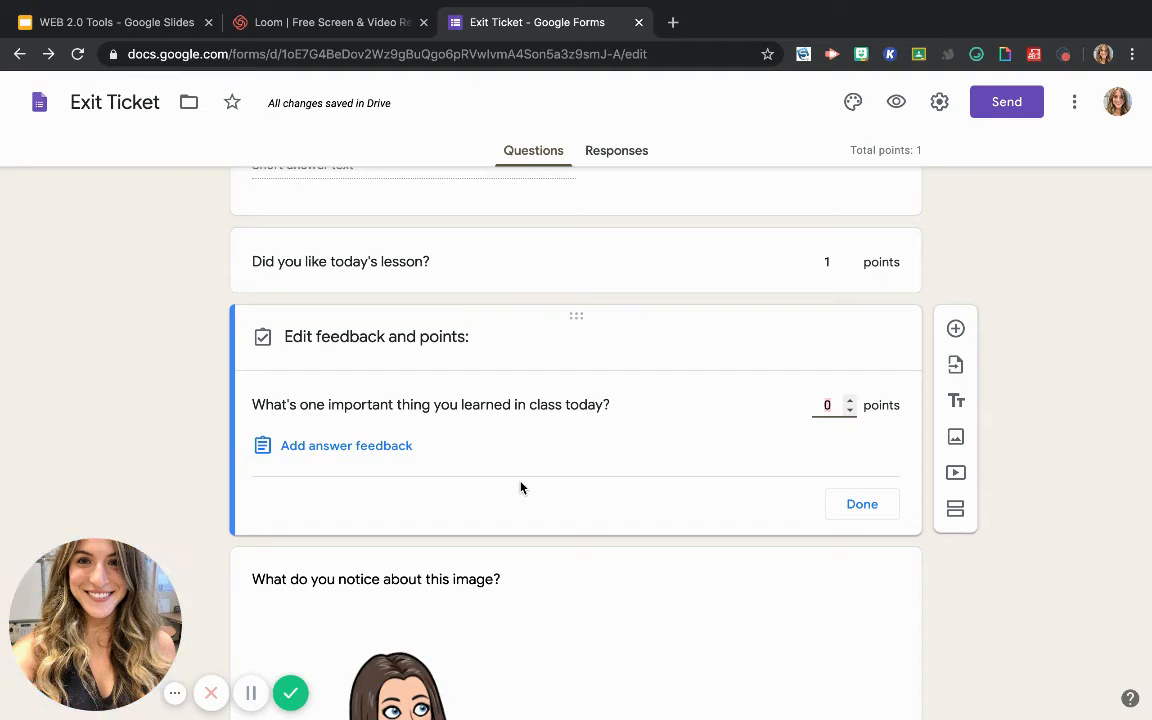
left_click(355, 450)
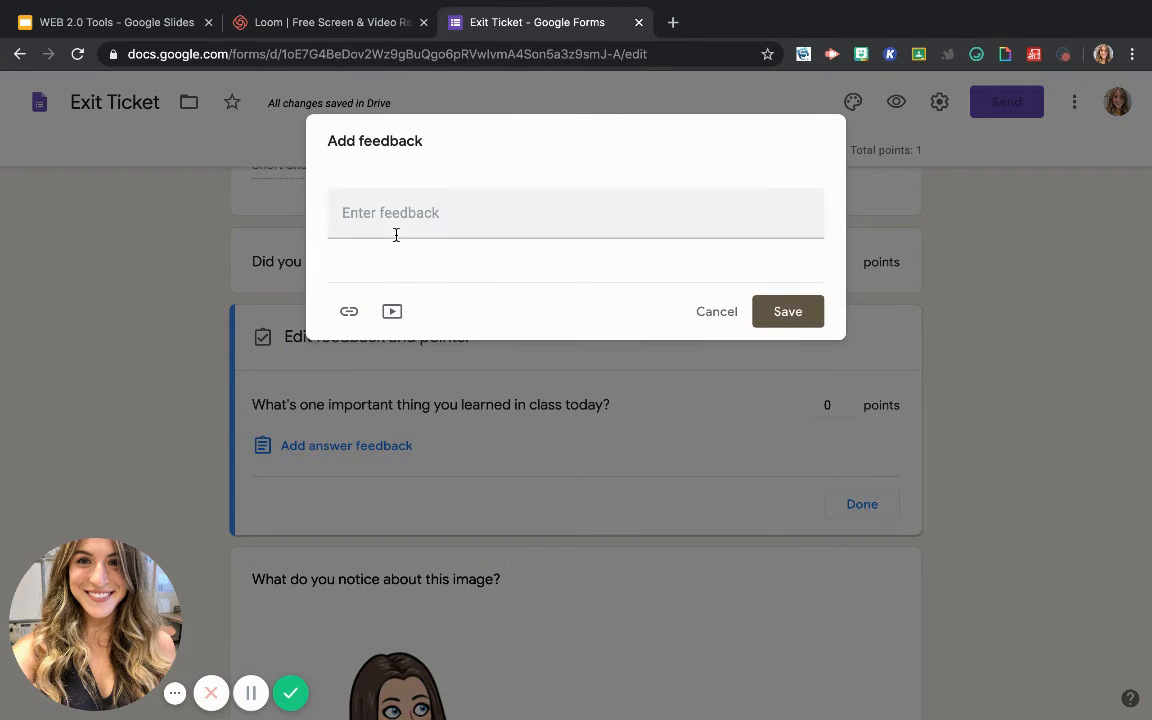
left_click(392, 220)
type("Am")
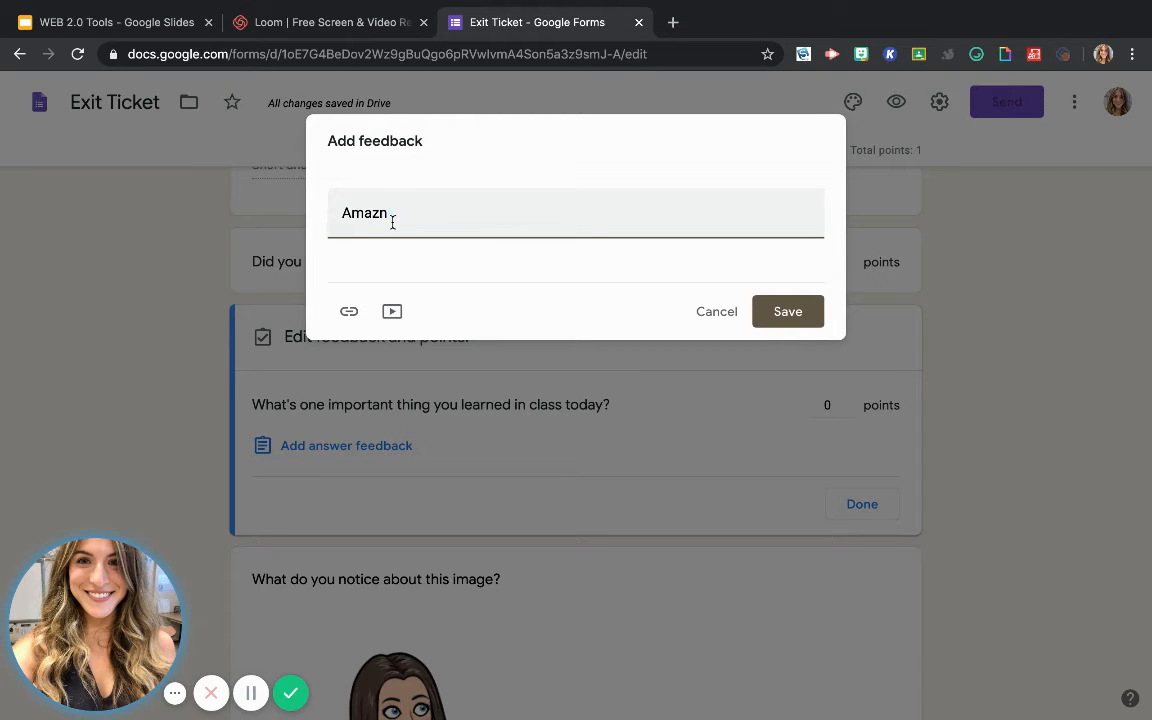
type("azing Job")
left_click(788, 312)
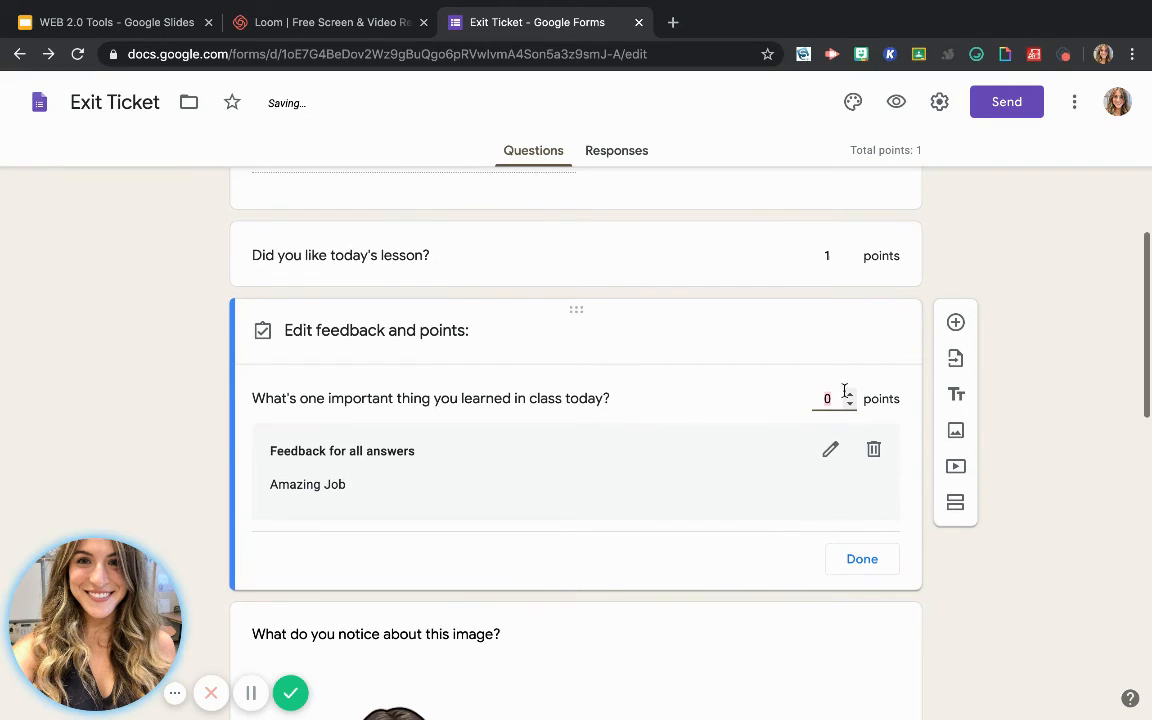
Assign 2 points to "What's one important thing you learned in class today?" and finish its answer key
left_click(850, 394)
left_click(850, 394)
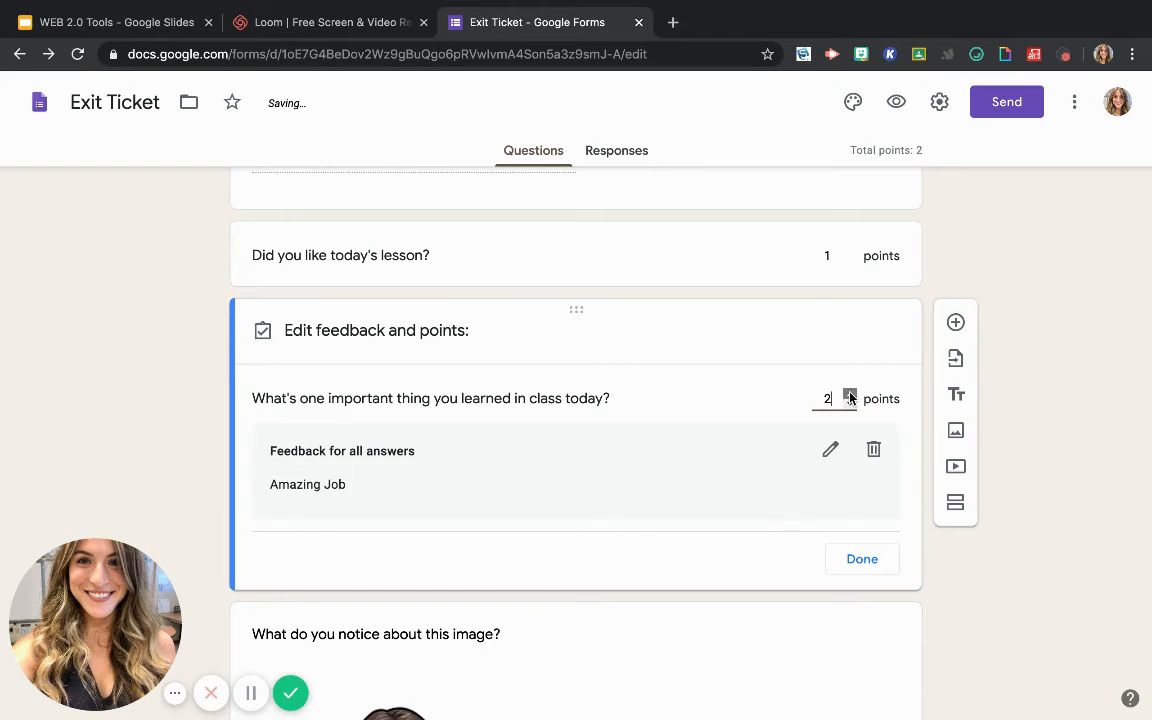
left_click(866, 558)
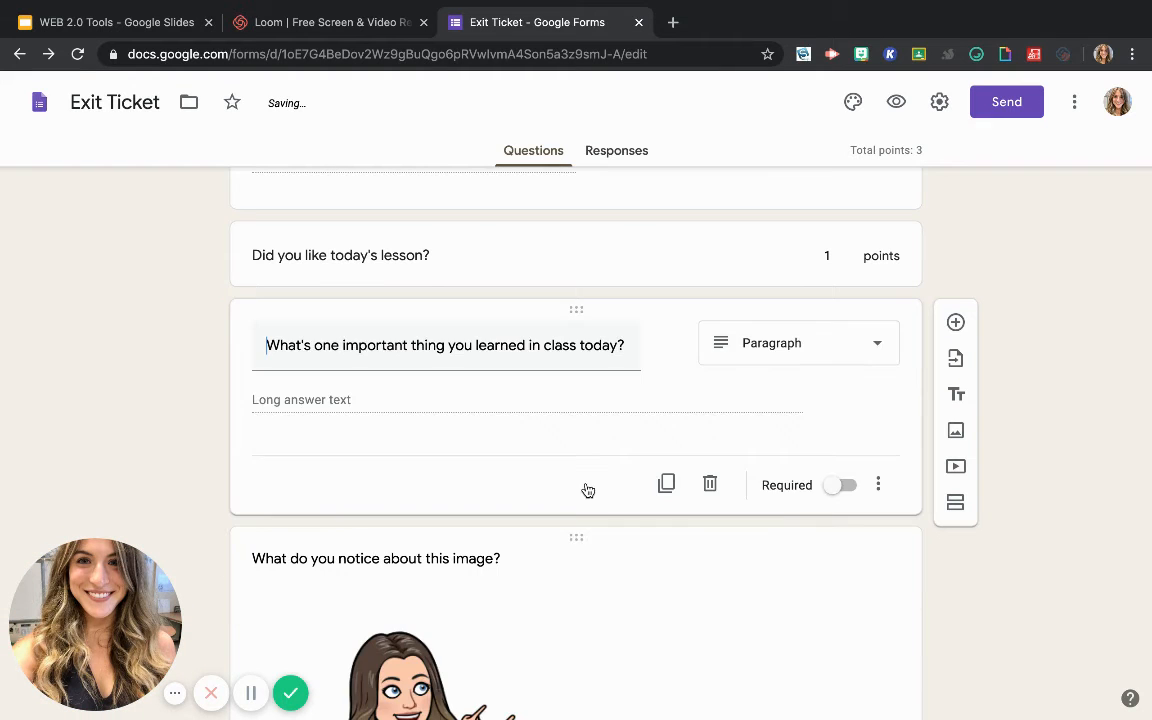
Open the answer key of the short-answer question "Answer the question with the picture."
scroll(622, 472, "down", 5)
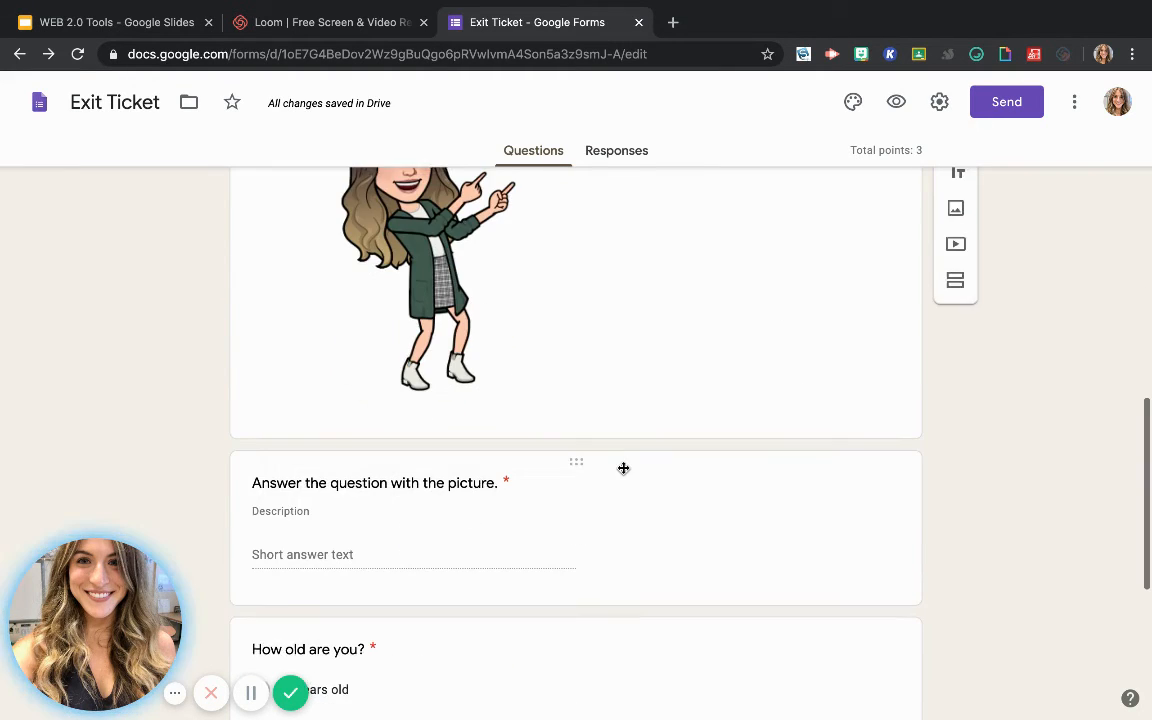
scroll(622, 473, "down", 2)
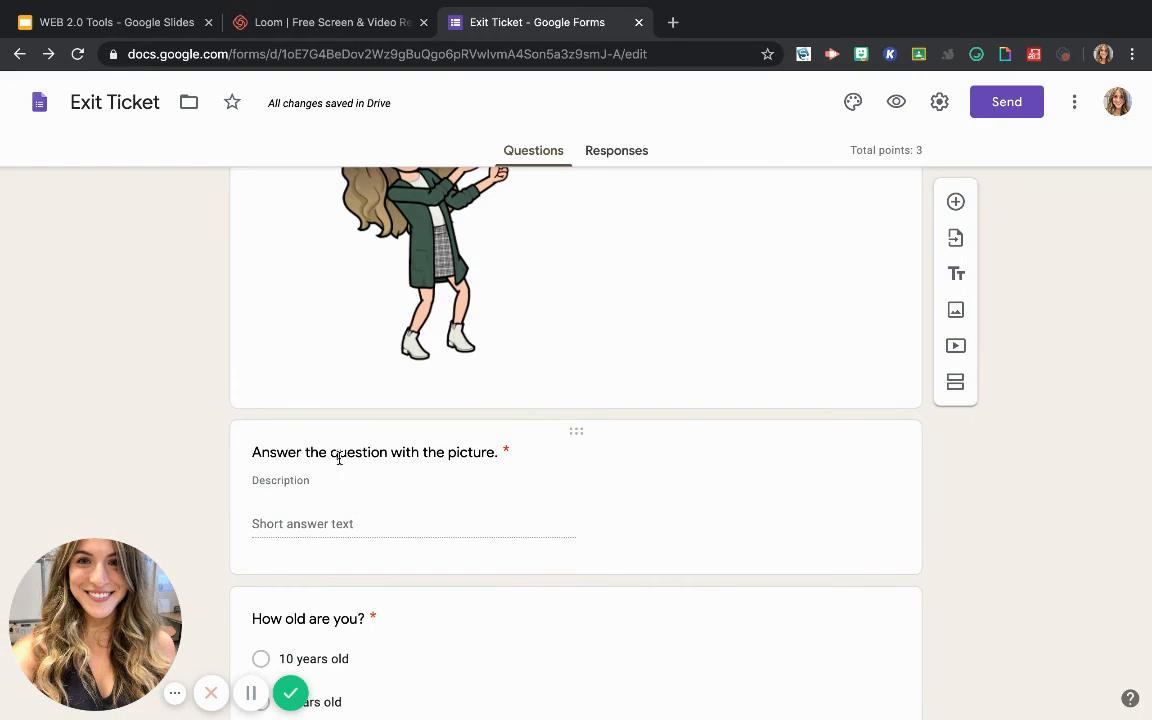
left_click(398, 452)
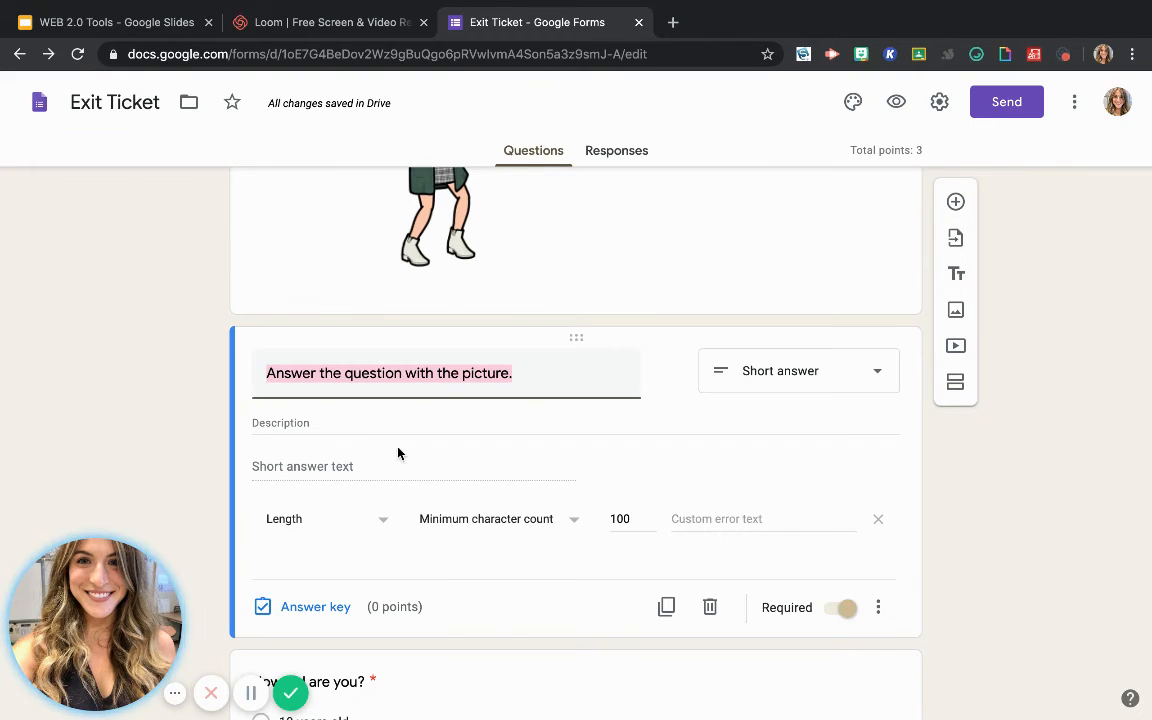
left_click(318, 609)
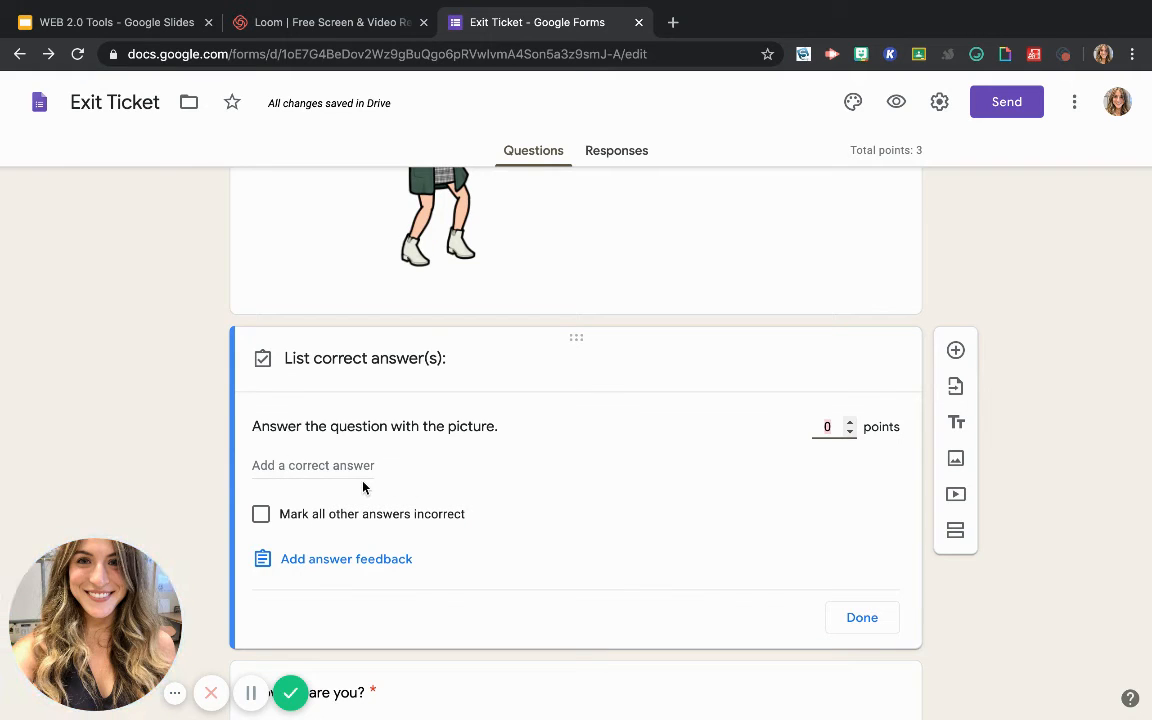
Enter "She is wearing green." as a correct answer for the picture question
left_click(333, 467)
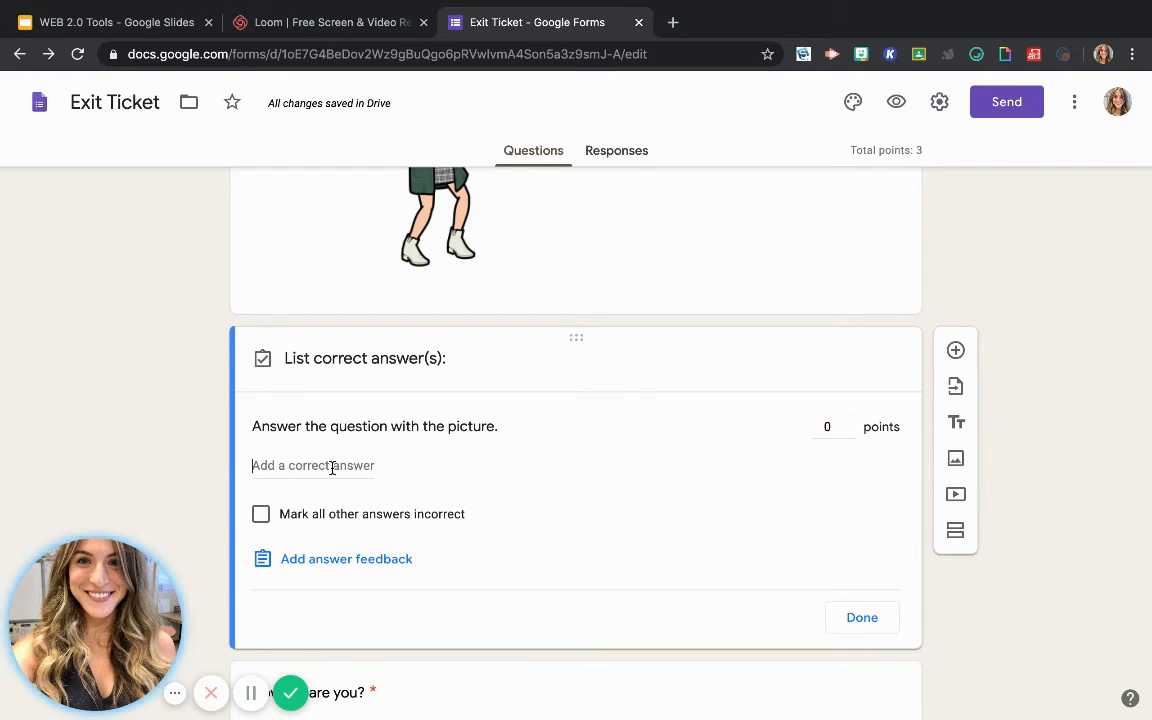
type("Correct Answer")
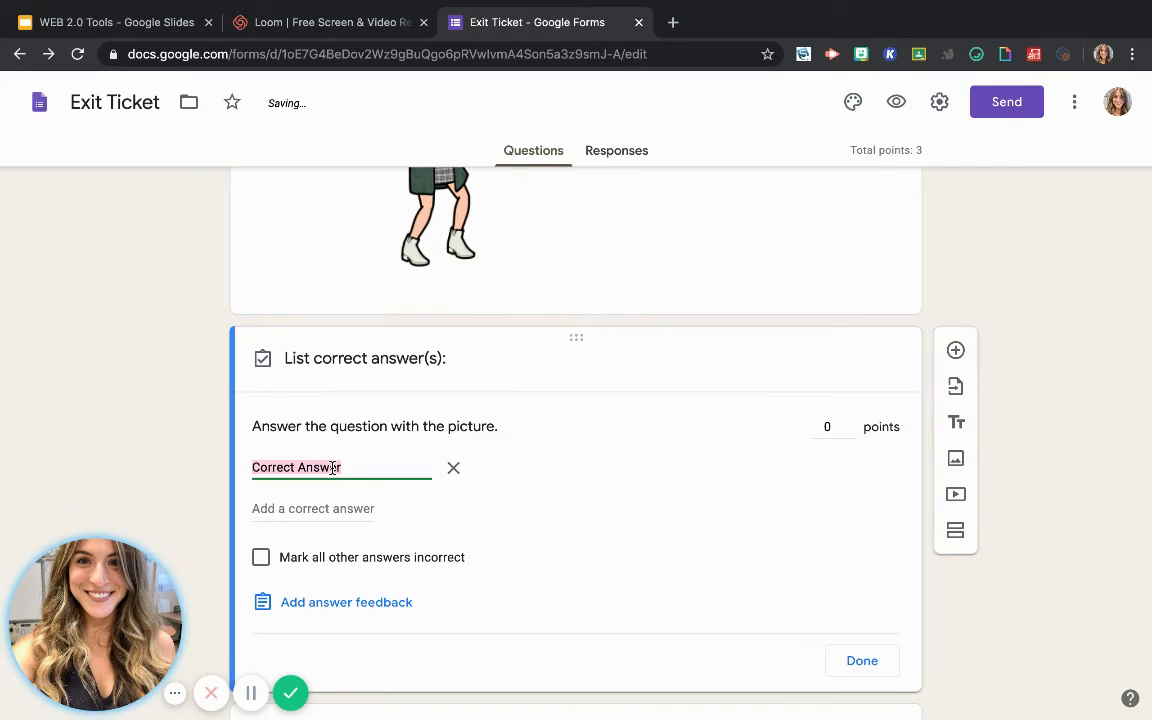
type("She is w")
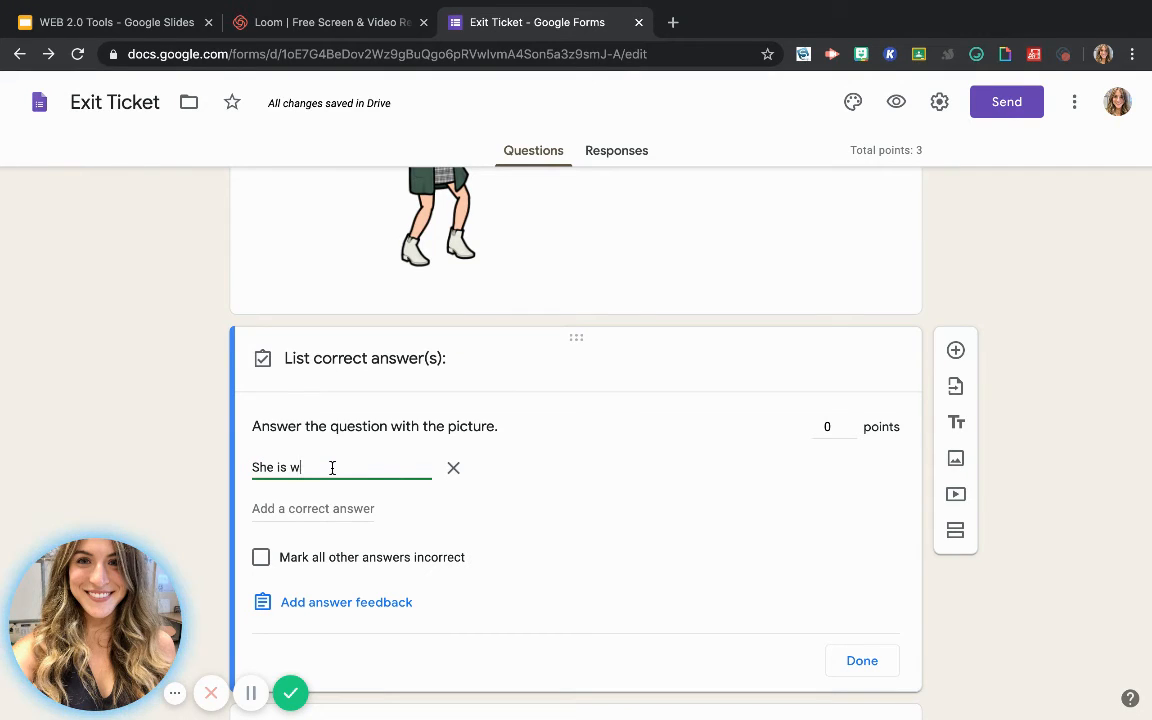
type("earing gr")
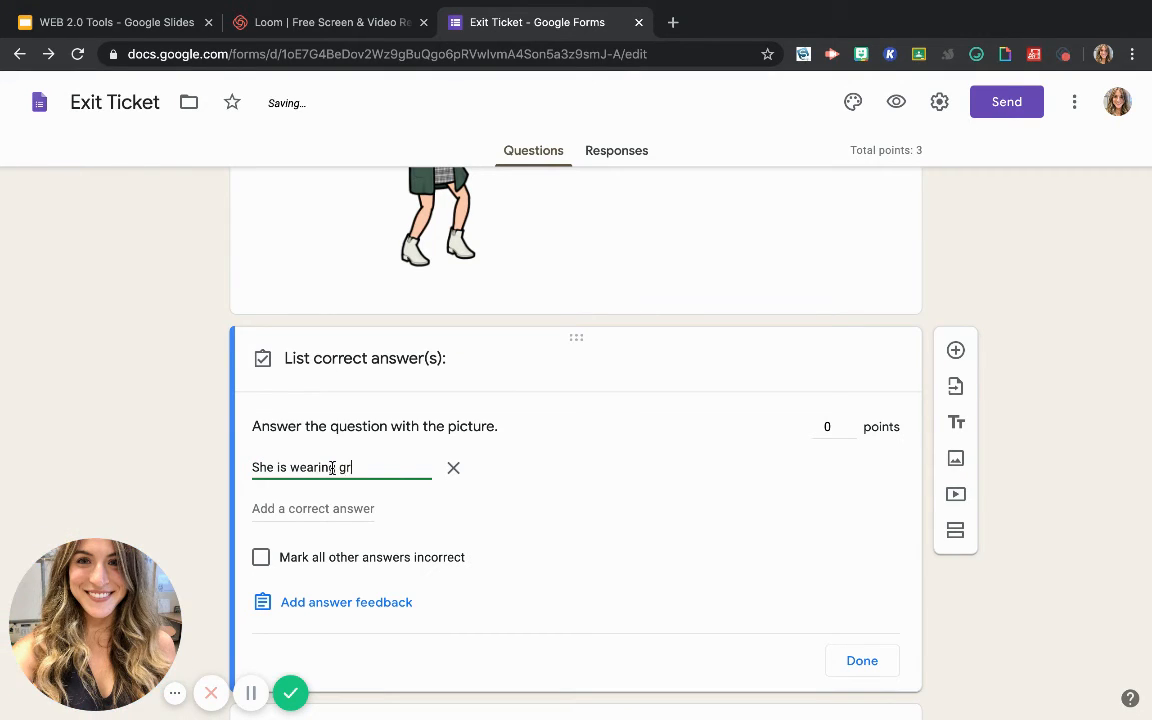
type("een.")
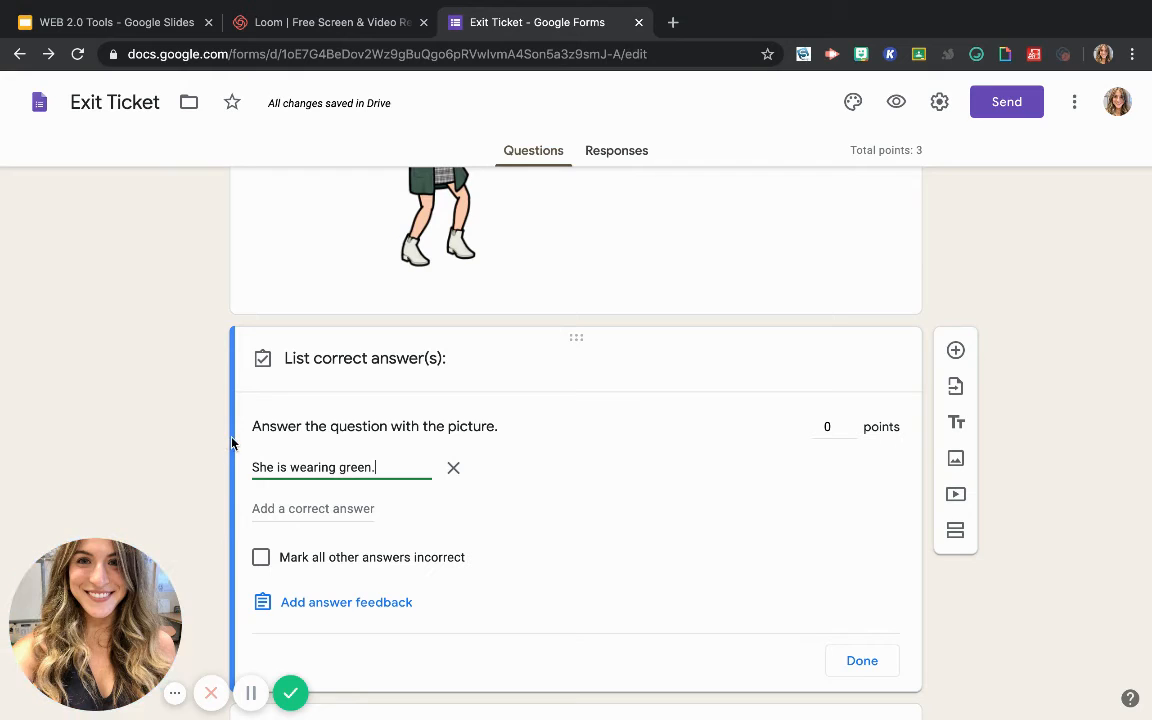
Add a second correct answer entry to the picture question and remove both entries from its answer key
left_click(276, 509)
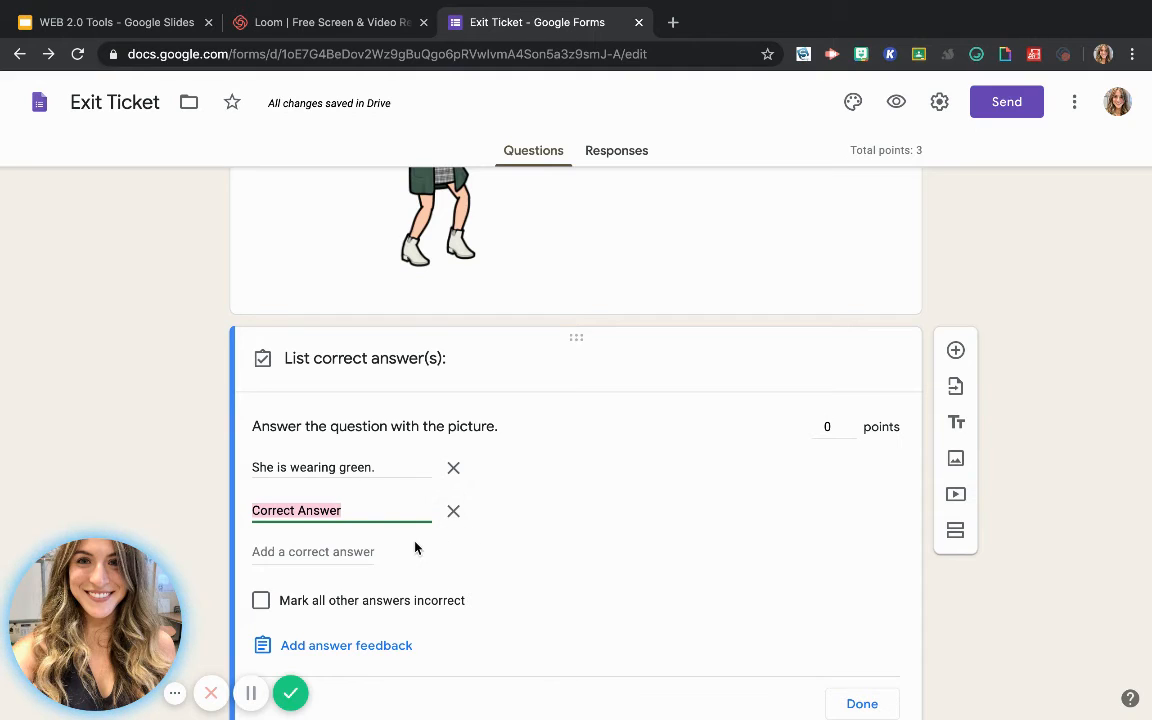
left_click(453, 511)
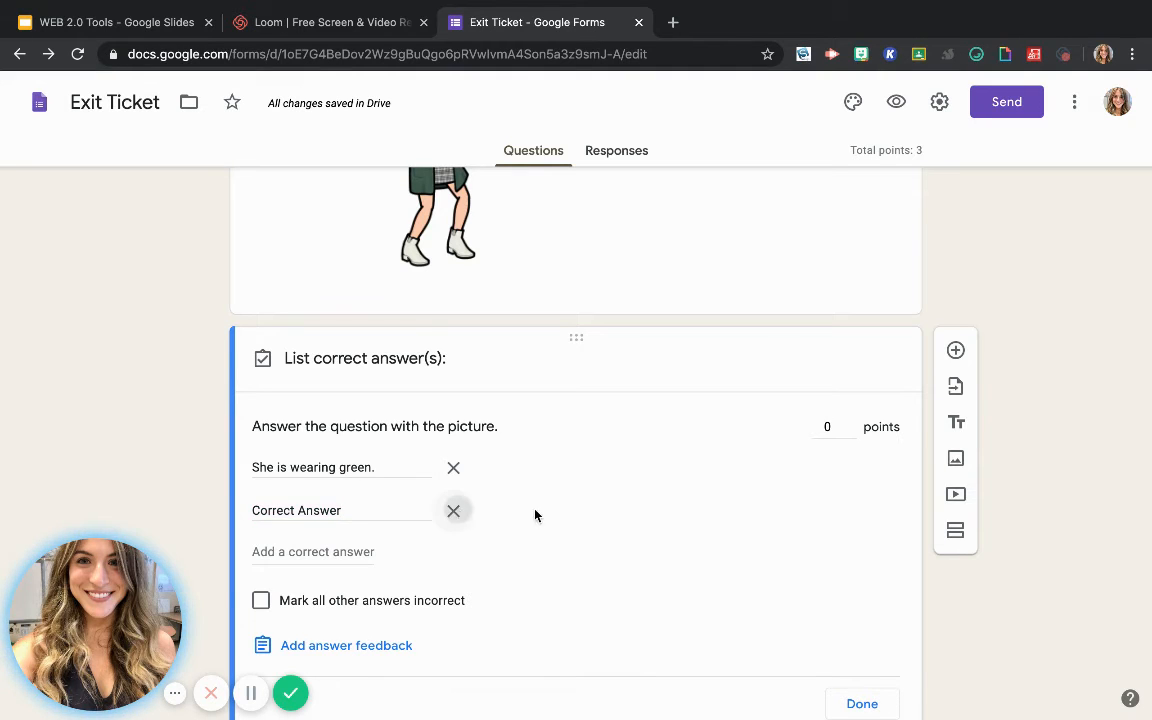
left_click(453, 470)
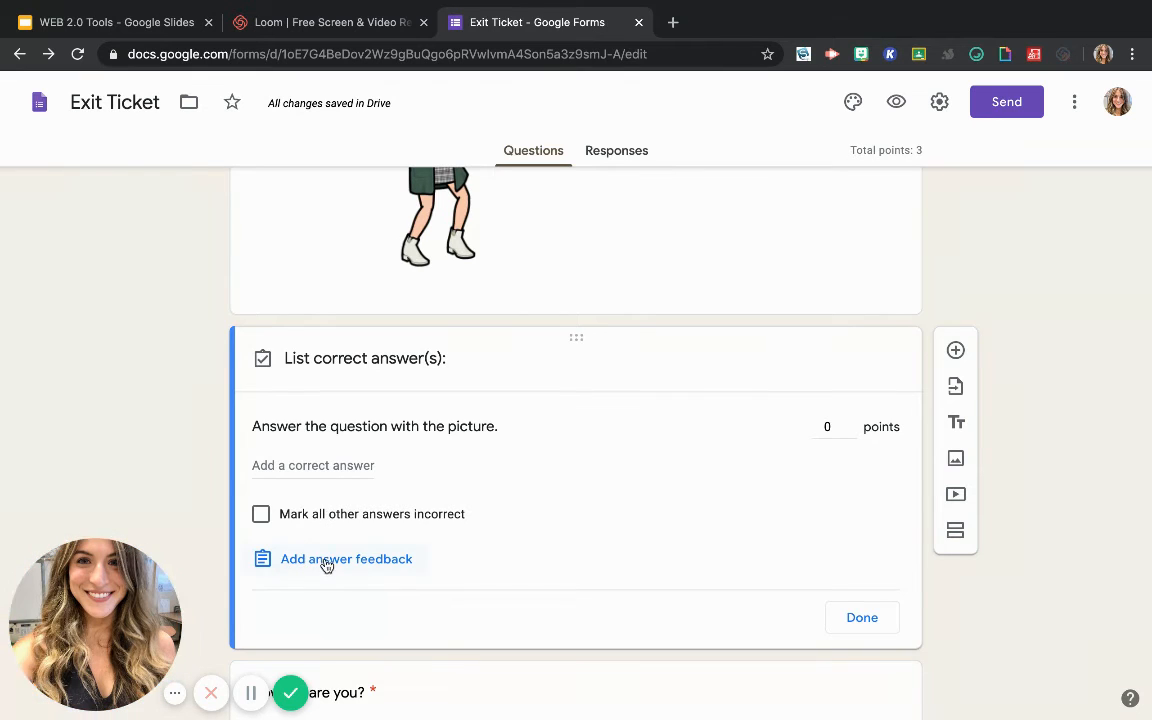
Add a correct answer with the default text "Correct Answer", and switch the option marking all other answers incorrect on and back off
left_click(288, 465)
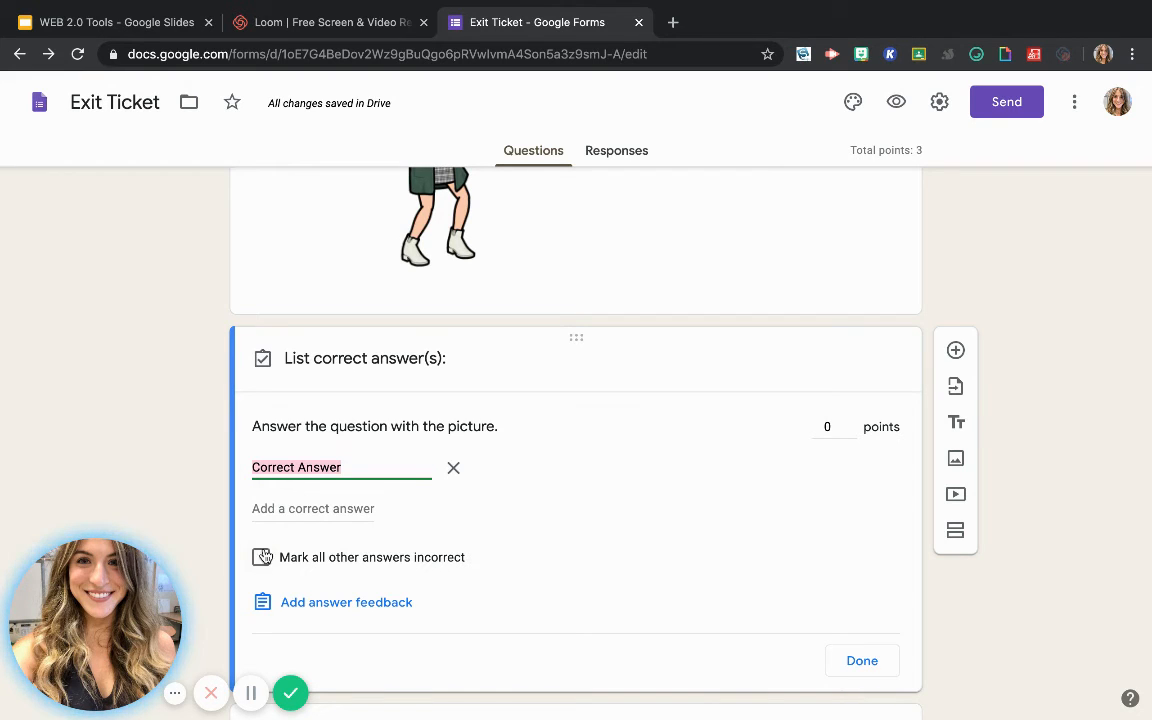
left_click(262, 557)
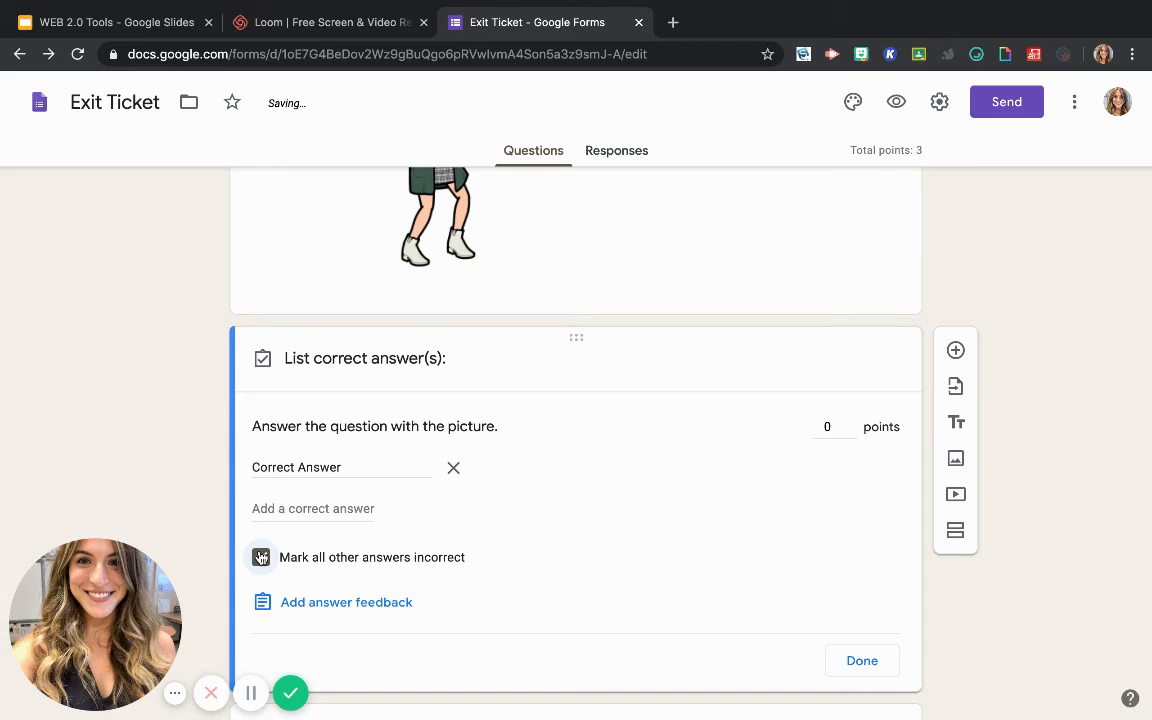
left_click(260, 557)
Add the answer feedback "Thank you!" to the question "Answer the question with the picture." and save it
scroll(365, 585, "down", 1)
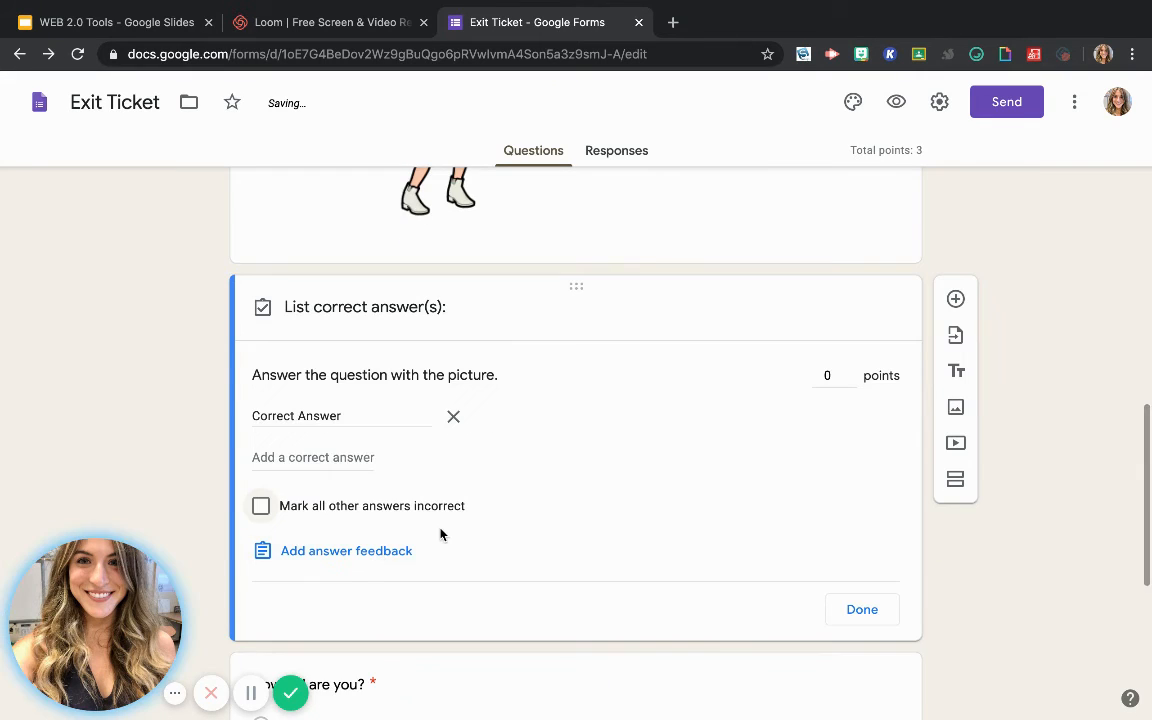
left_click(364, 552)
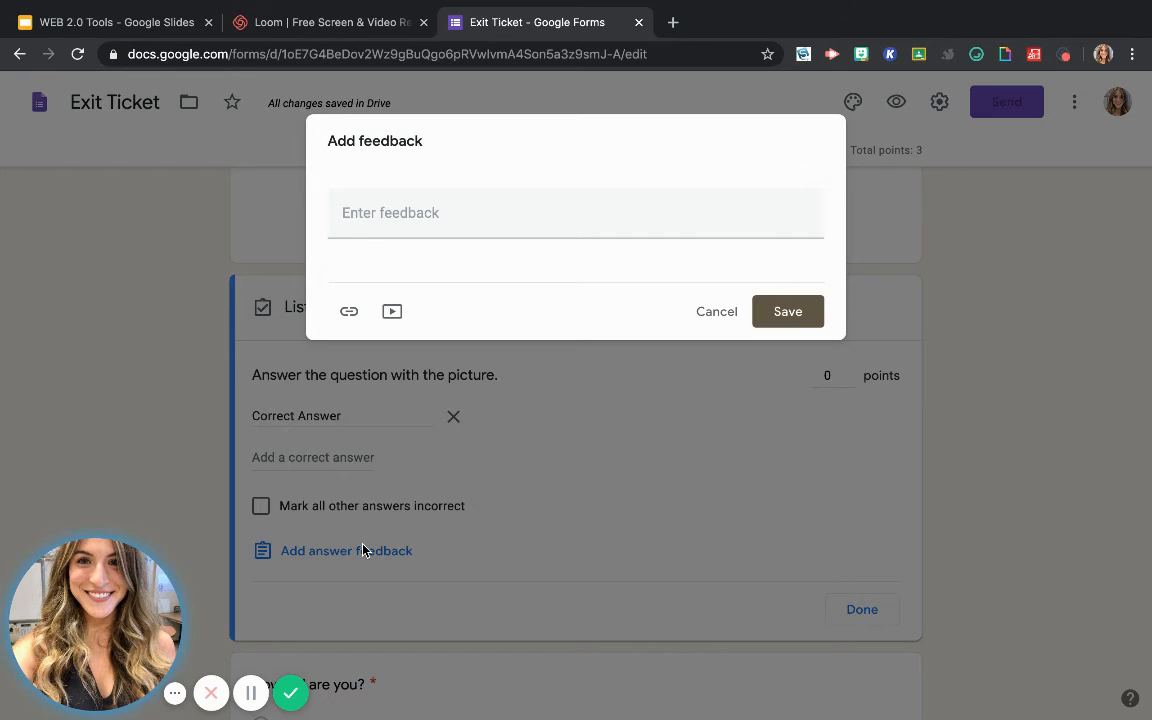
left_click(364, 552)
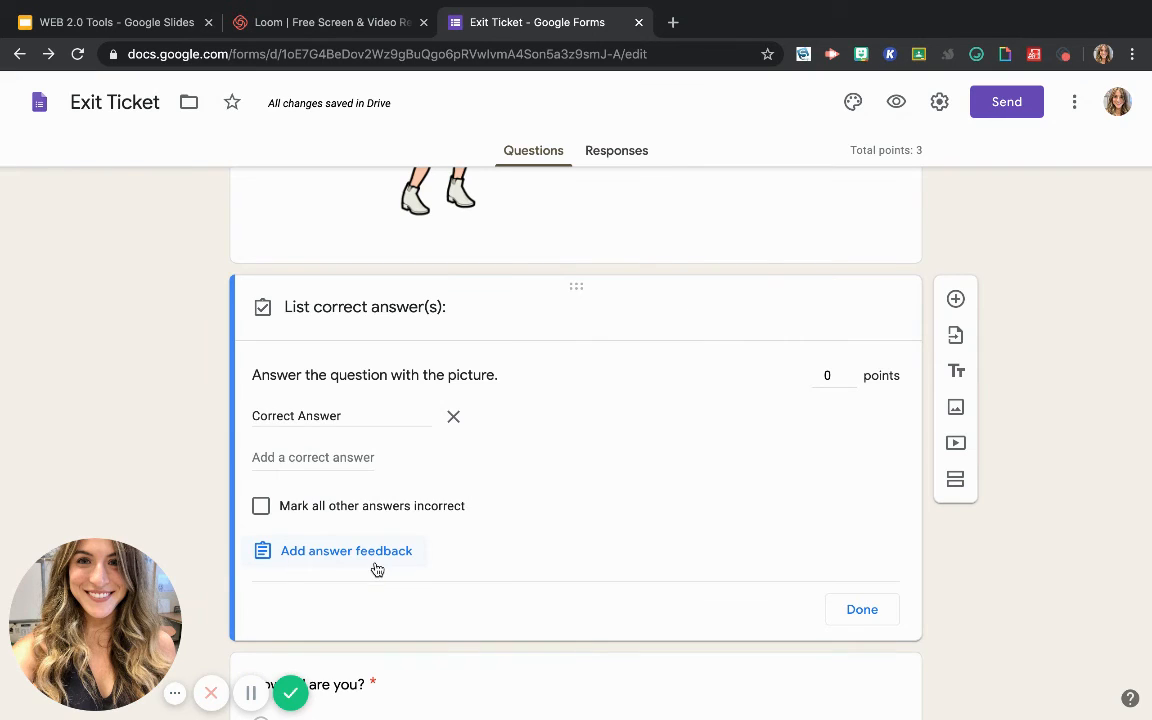
left_click(377, 566)
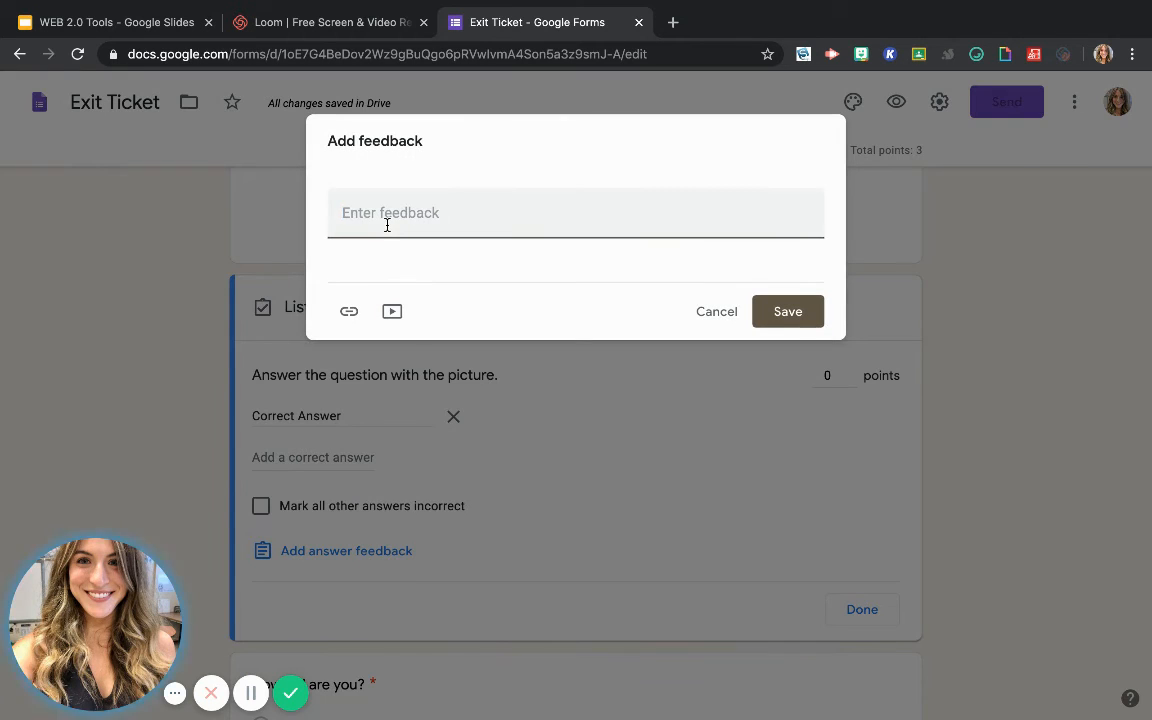
type("Thank you!")
left_click(800, 315)
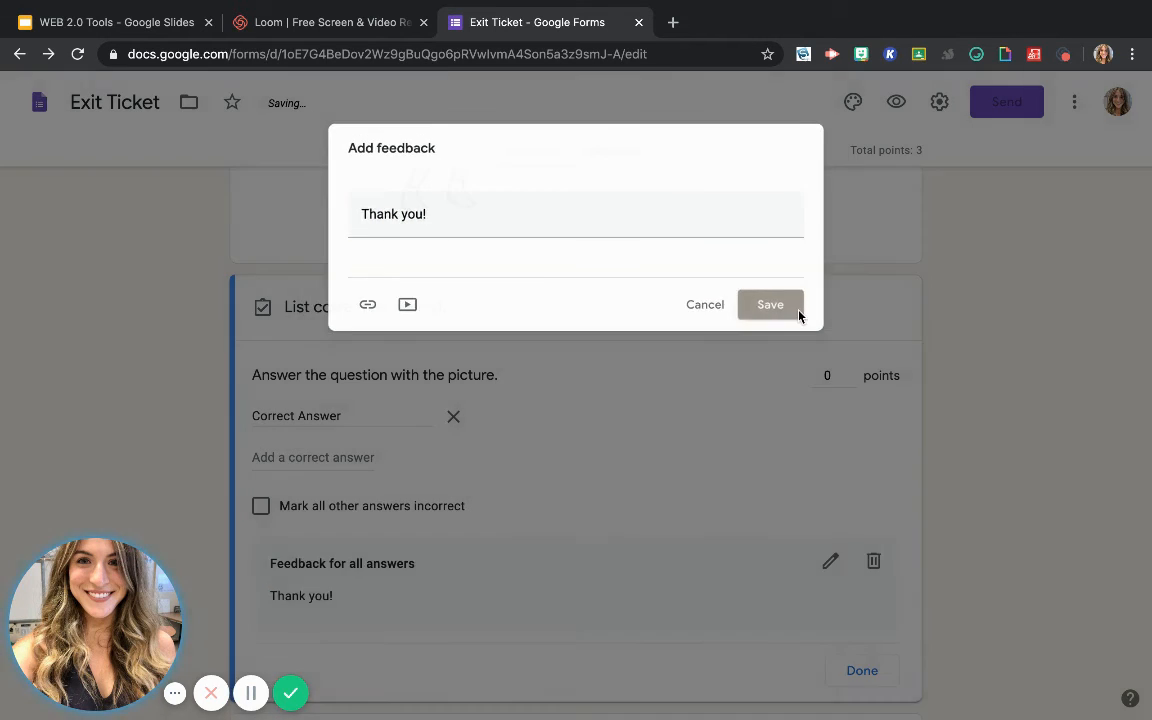
Assign 1 point to "Answer the question with the picture." and finish its answer key
scroll(748, 424, "down", 2)
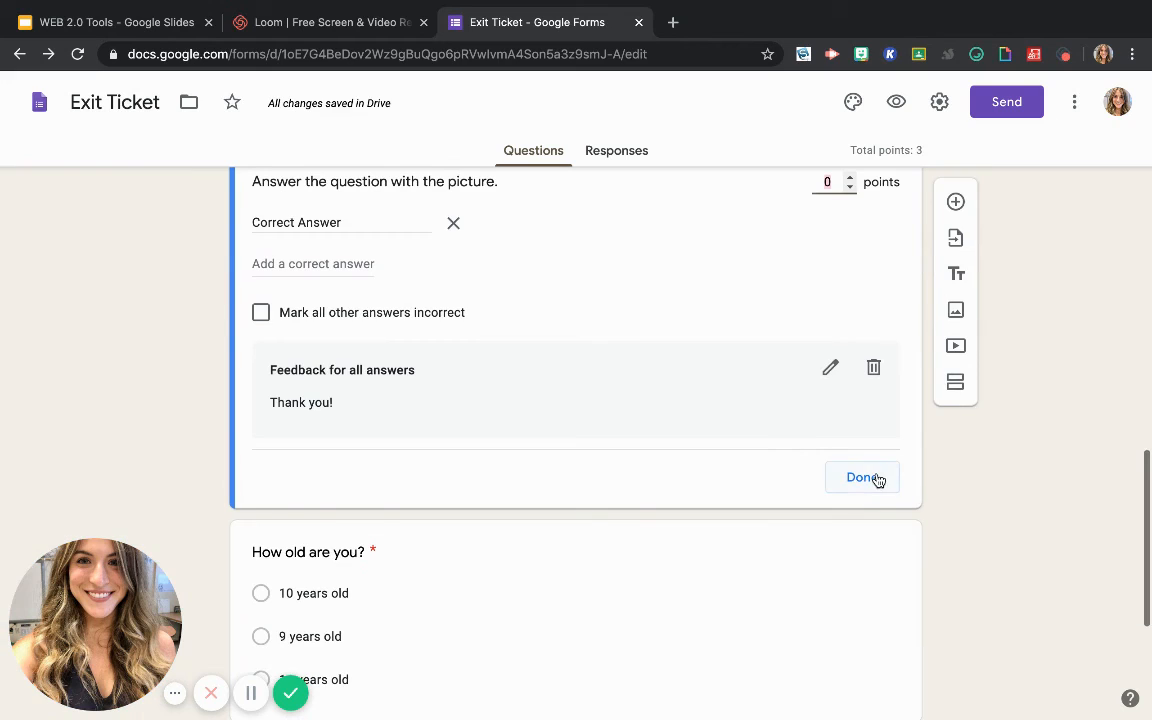
scroll(860, 250, "up", 1)
left_click(849, 259)
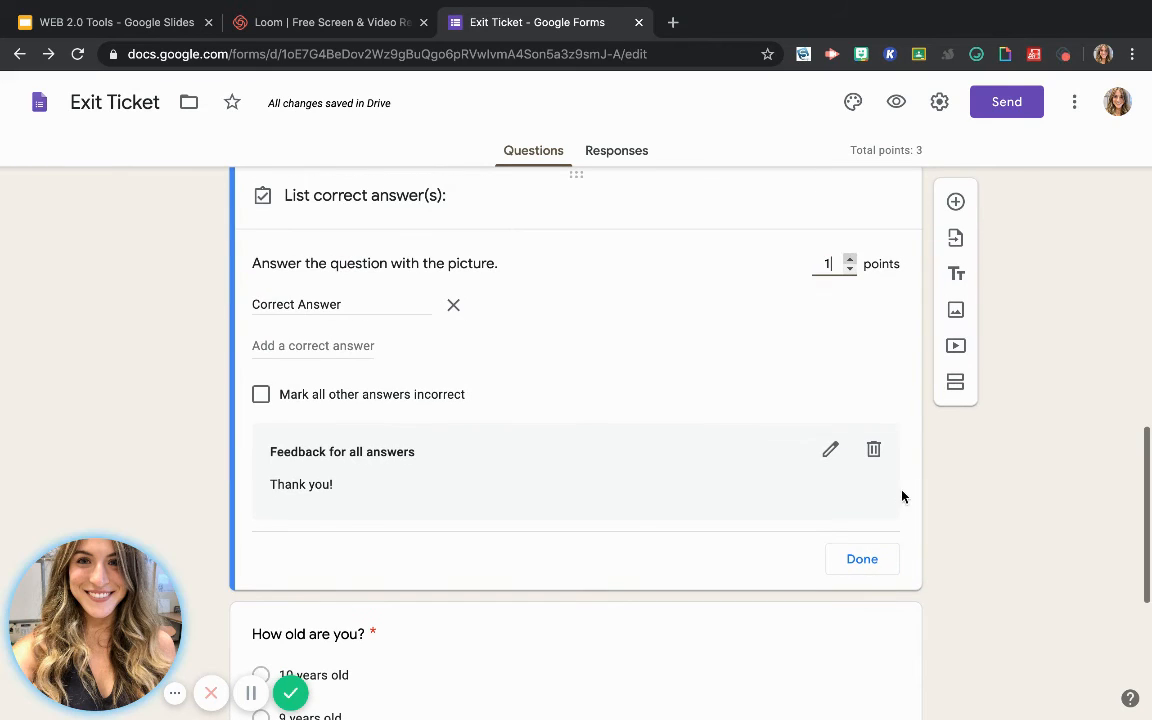
left_click(862, 559)
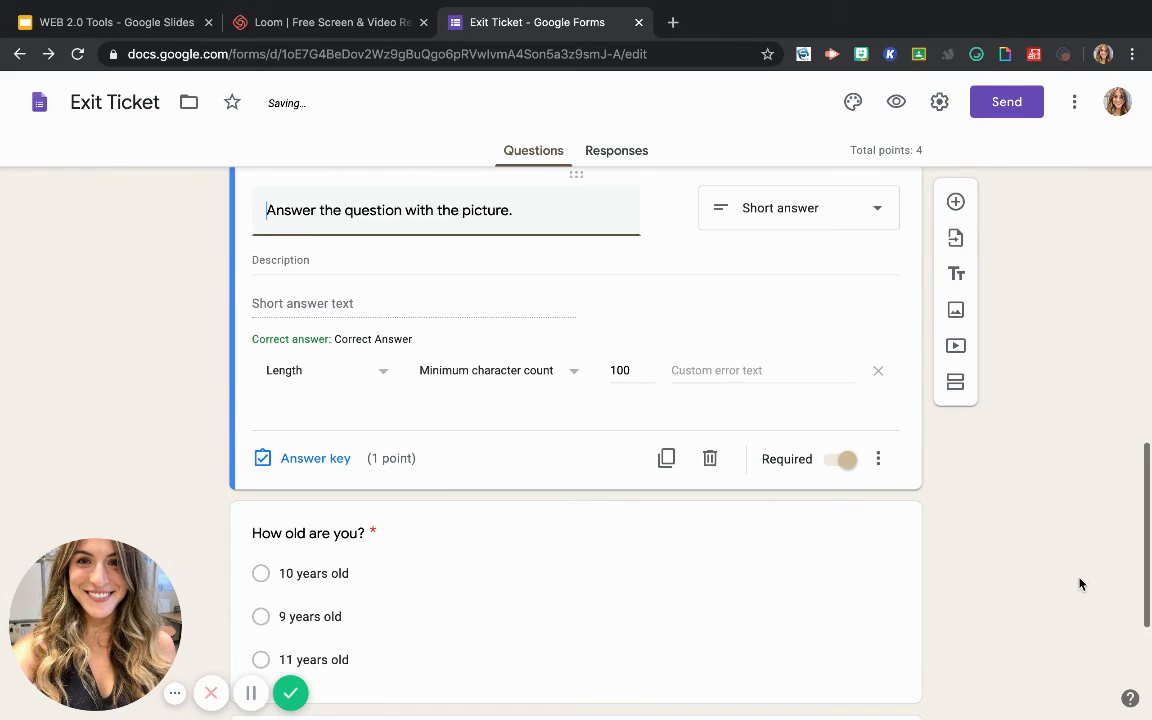
In the answer key of the question "How old are you?", mark "9 years old" as the correct answer
scroll(819, 575, "down", 2)
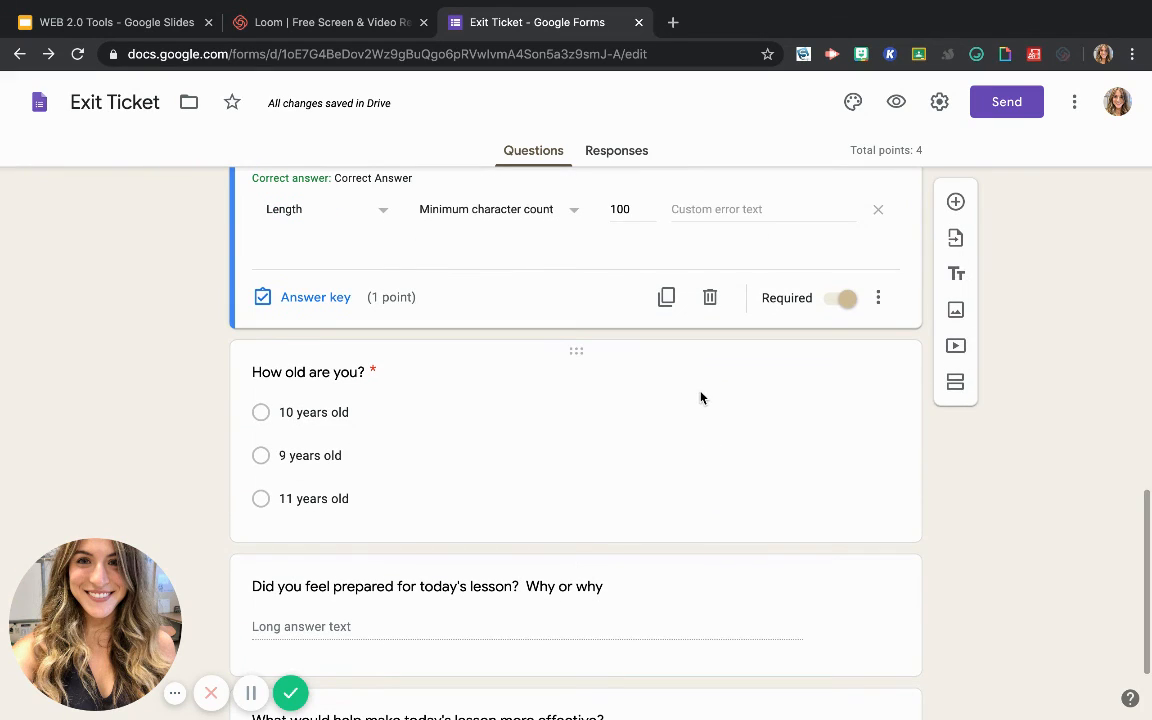
left_click(535, 401)
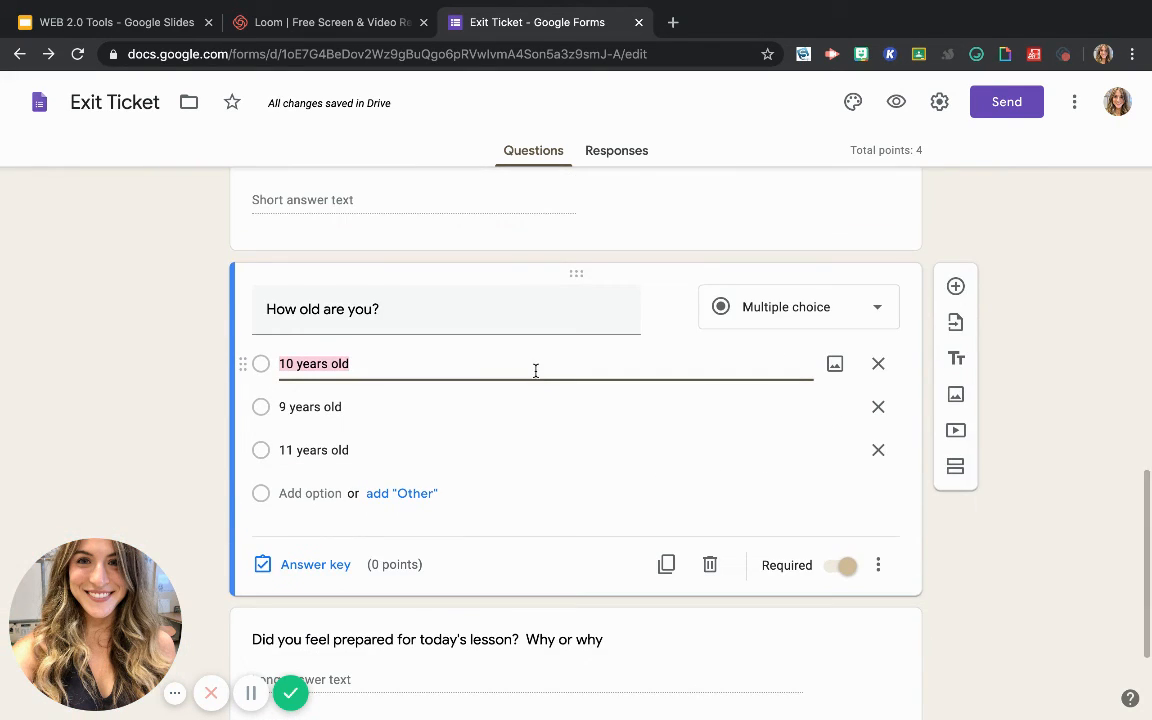
left_click(323, 563)
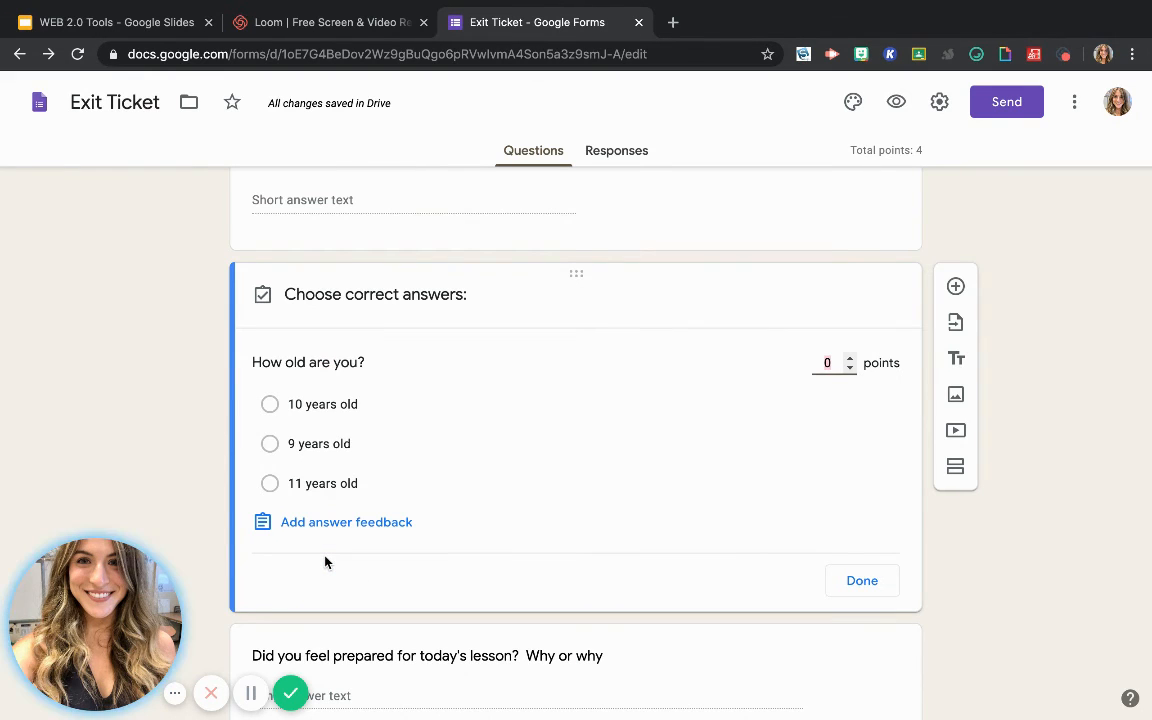
left_click(270, 443)
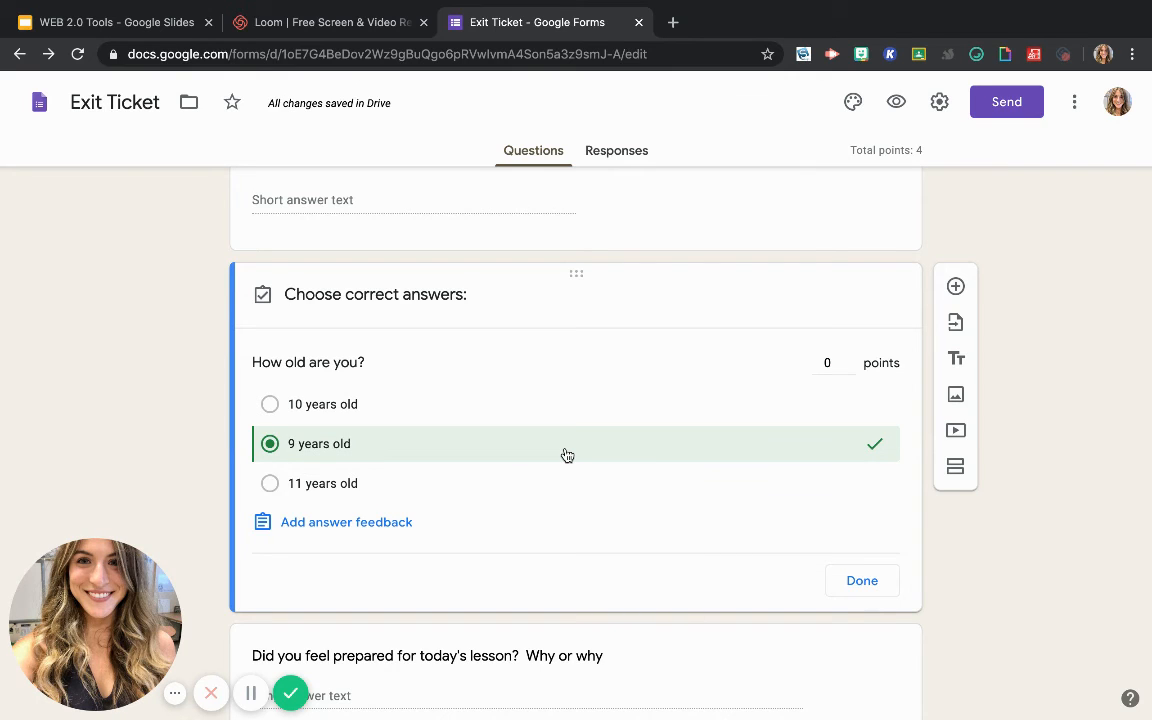
Assign 1 point to the question "How old are you?" and finish its answer key
left_click(849, 358)
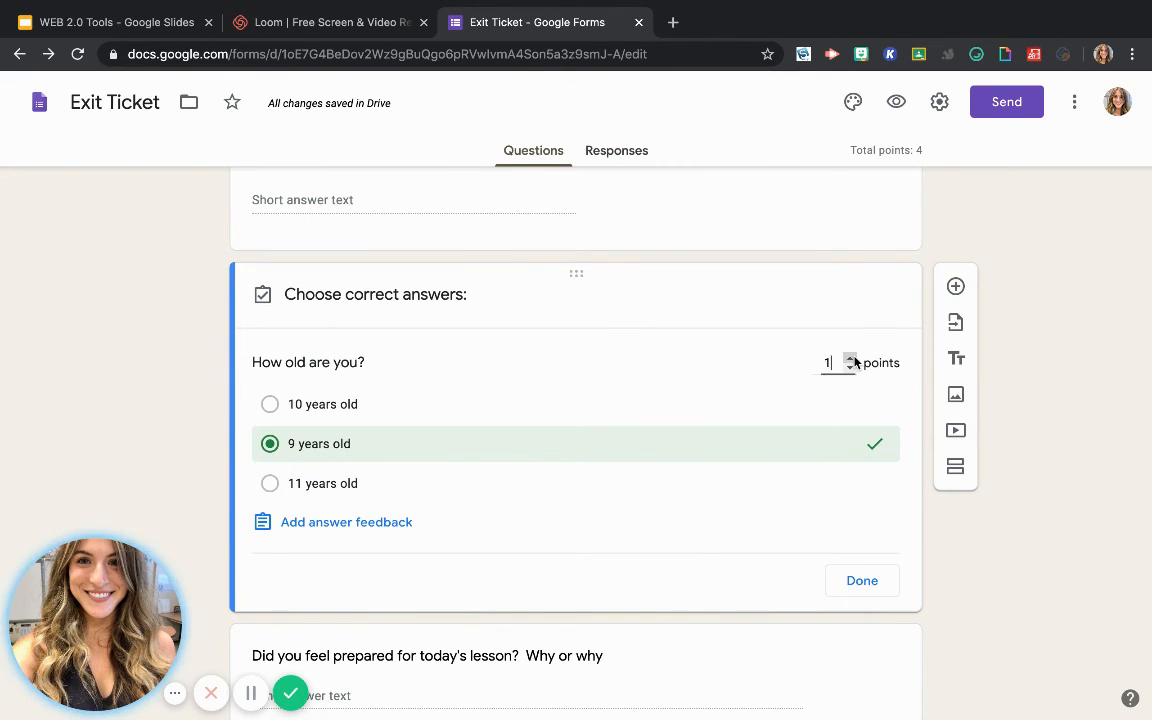
left_click(862, 581)
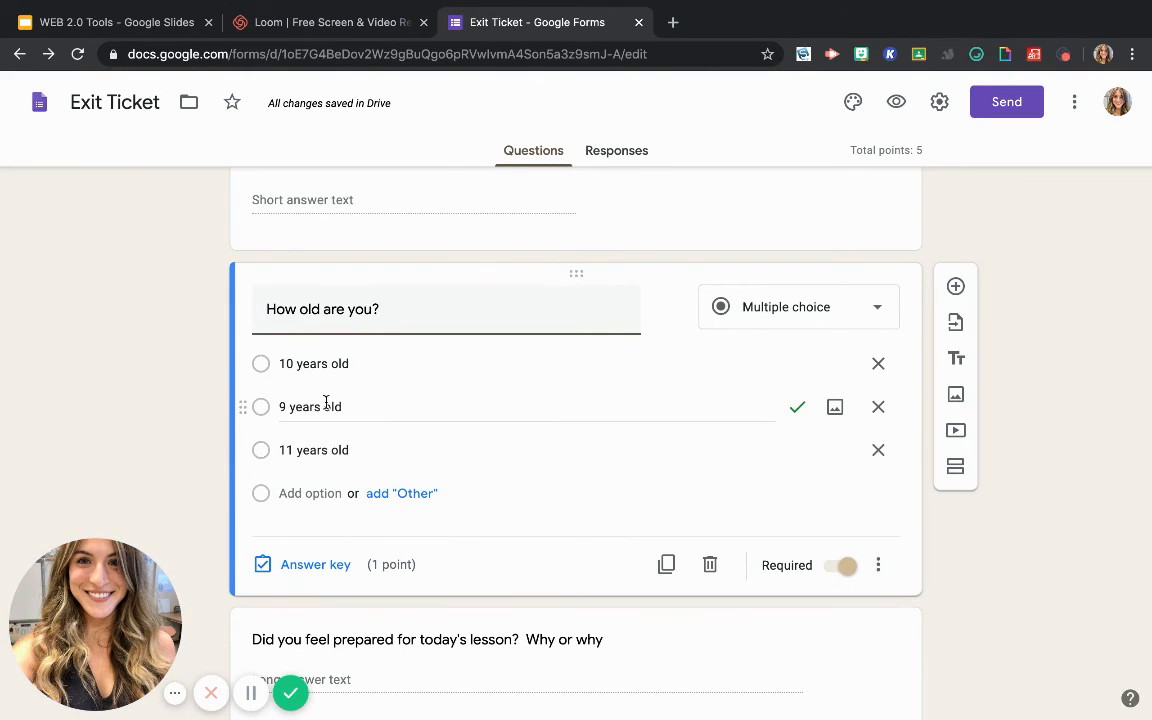
Open the options for sending the Exit Ticket form and view its HTML embed code
scroll(419, 456, "down", 1)
scroll(419, 460, "down", 1)
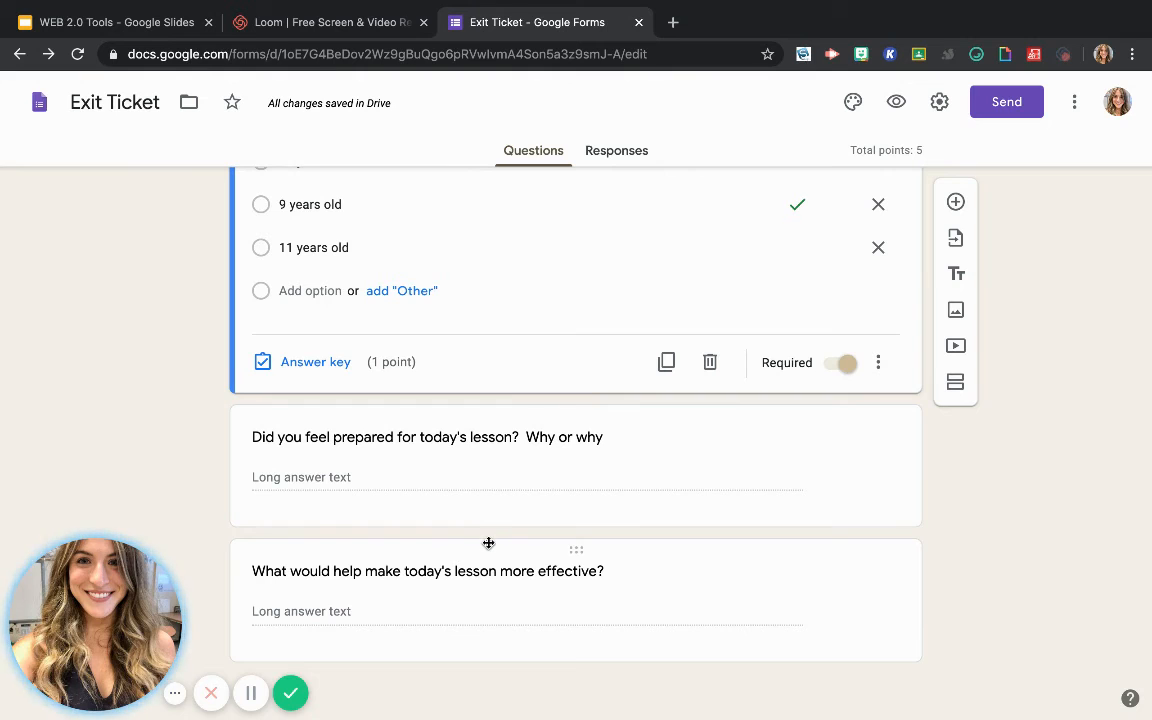
scroll(672, 512, "up", 1)
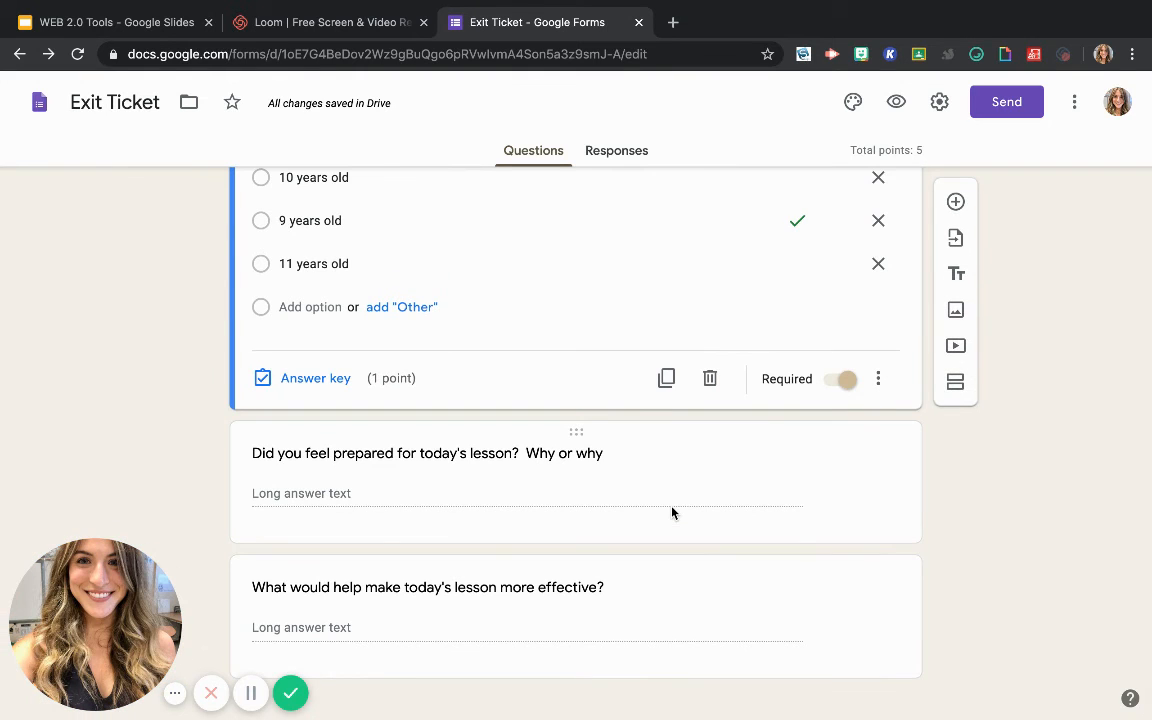
scroll(672, 512, "up", 6)
scroll(672, 512, "down", 5)
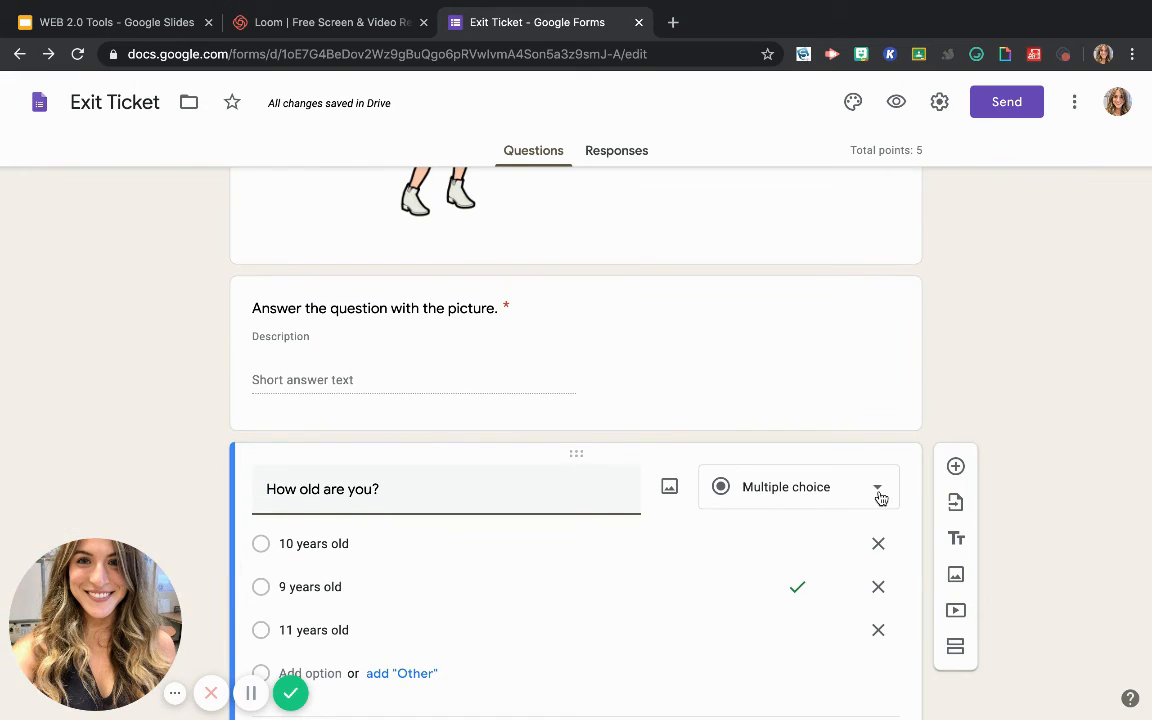
scroll(879, 496, "up", 8)
scroll(865, 635, "up", 5)
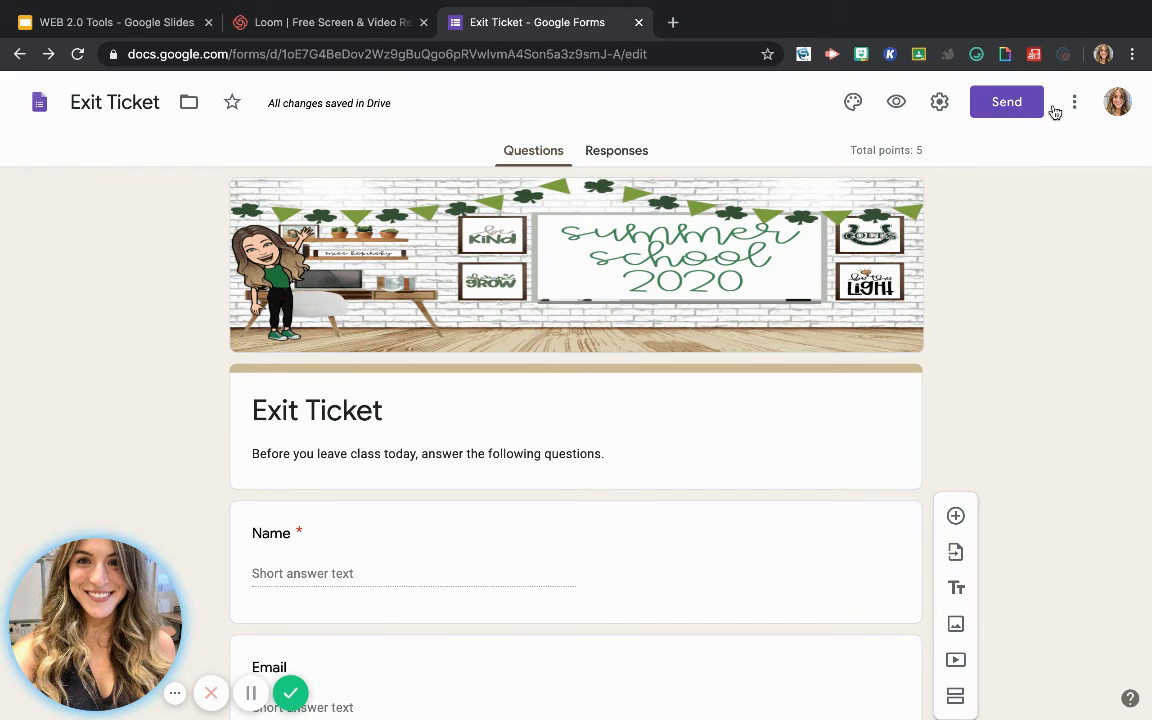
left_click(1005, 103)
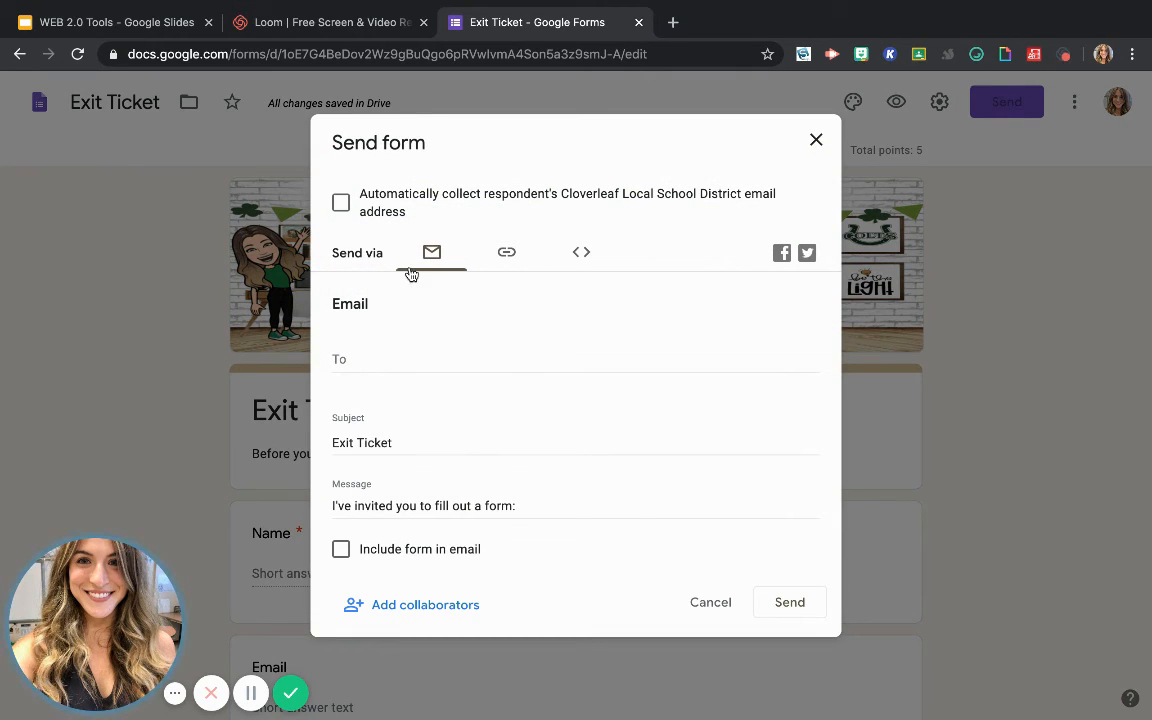
left_click(583, 254)
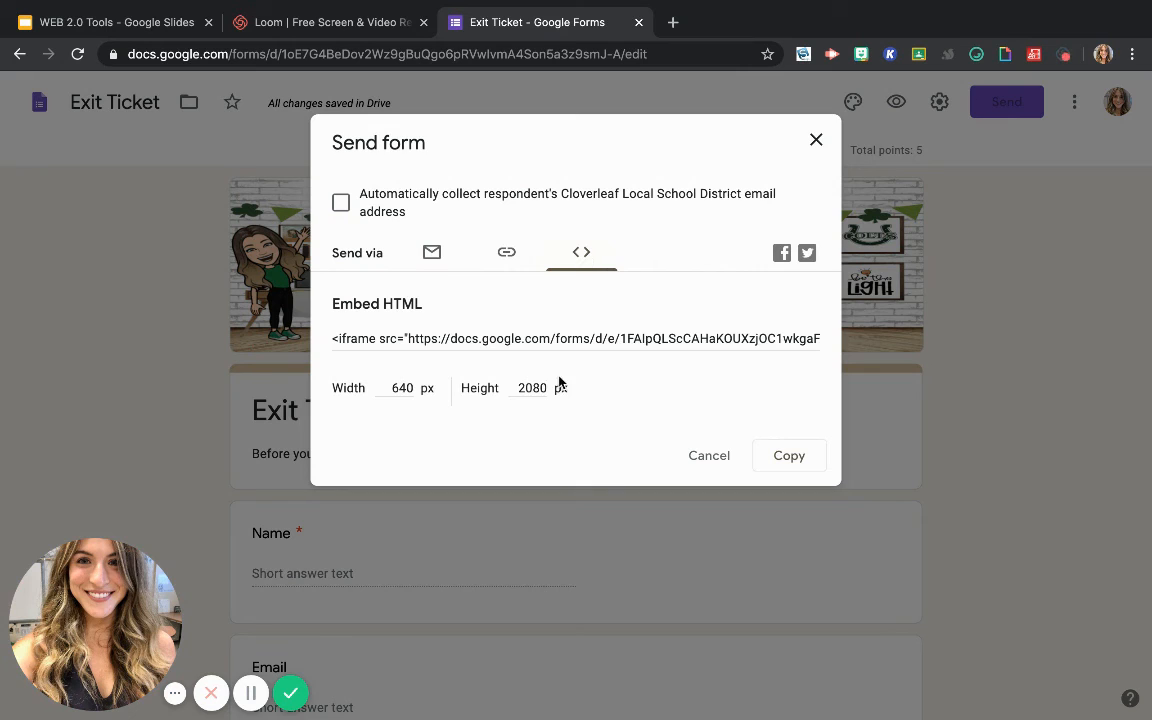
Shorten the Exit Ticket form's sharing link, copy it, and close the sending options
left_click(505, 256)
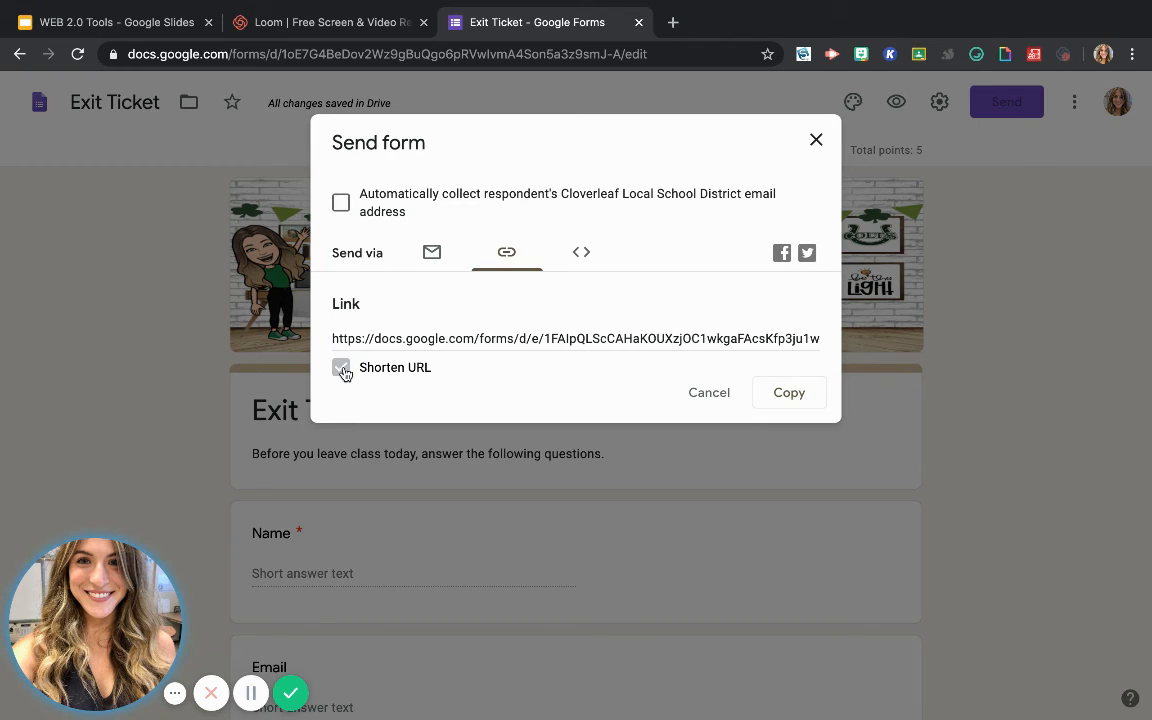
left_click(341, 368)
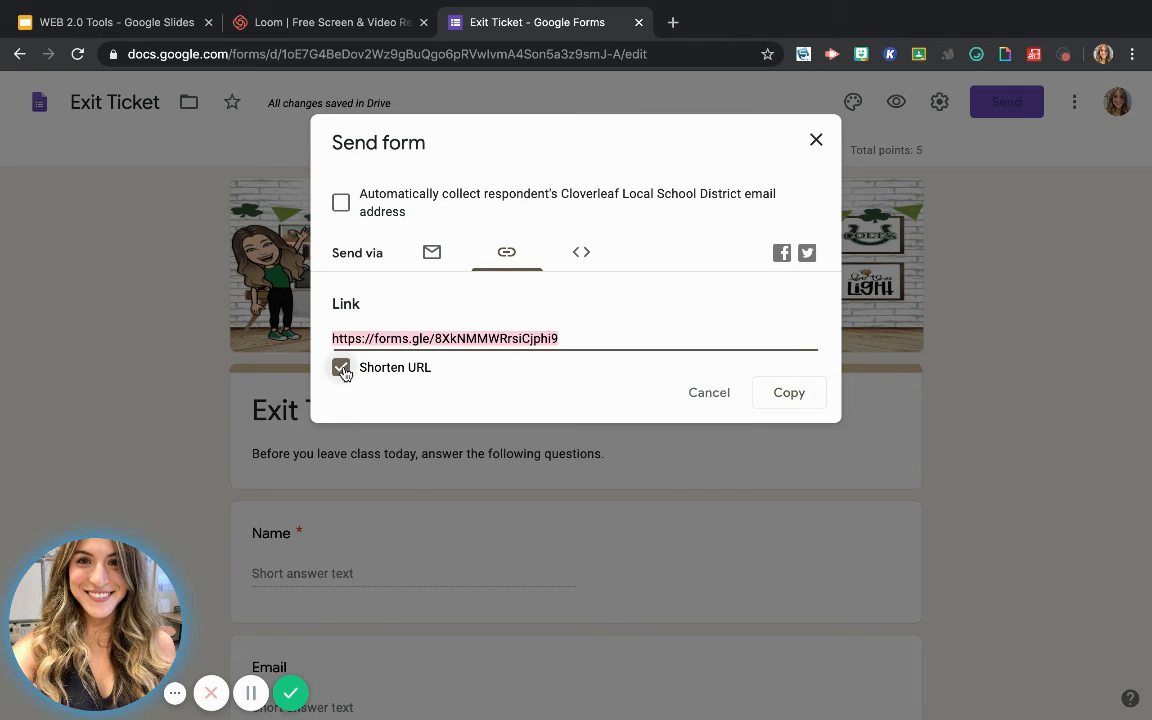
left_click(792, 393)
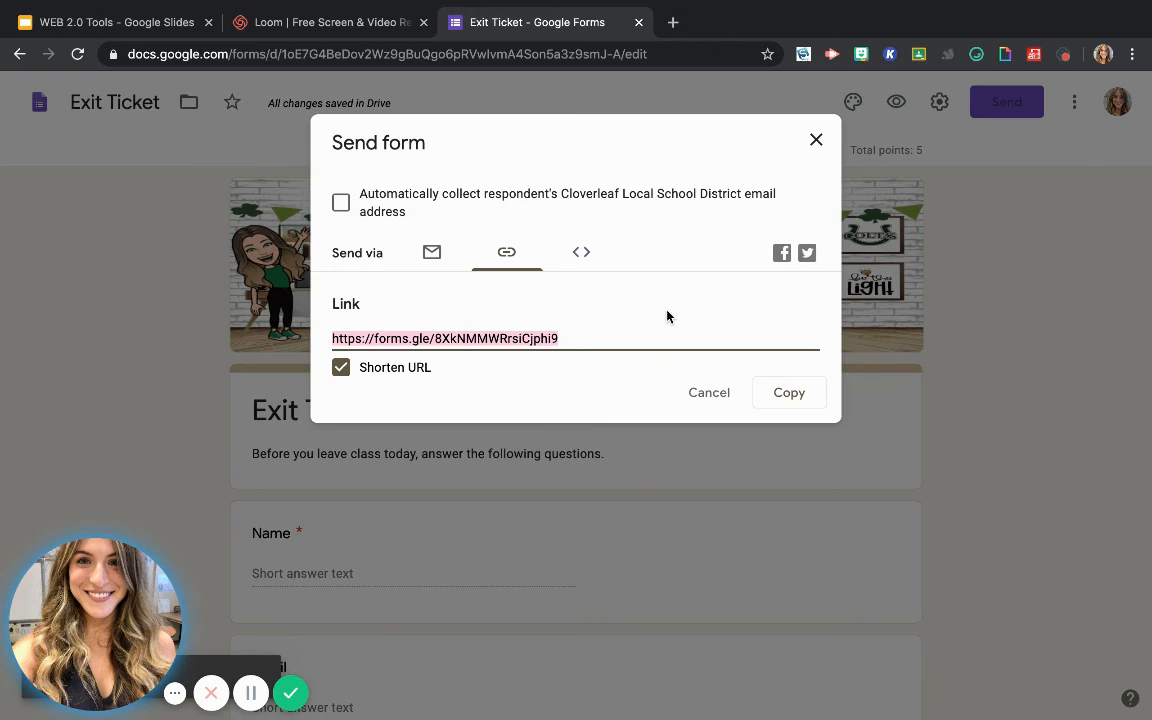
left_click(819, 143)
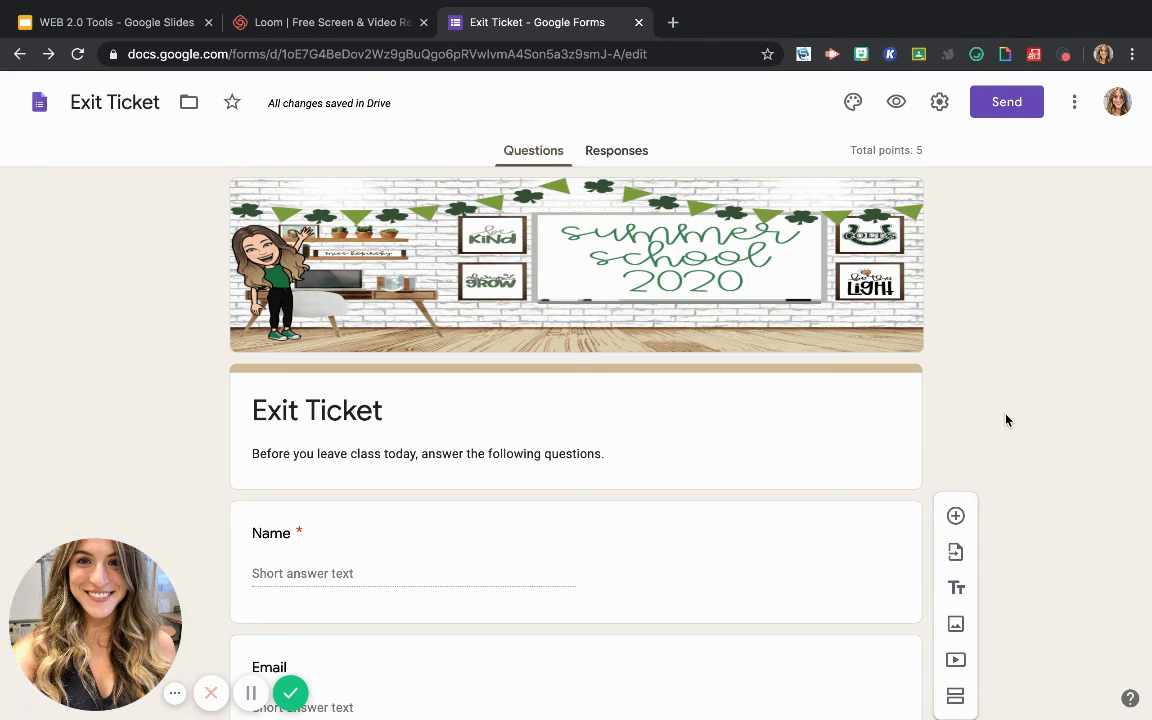
Return to the list of recent forms and open the "Math Video Lesson Feedback" form
scroll(797, 514, "down", 1)
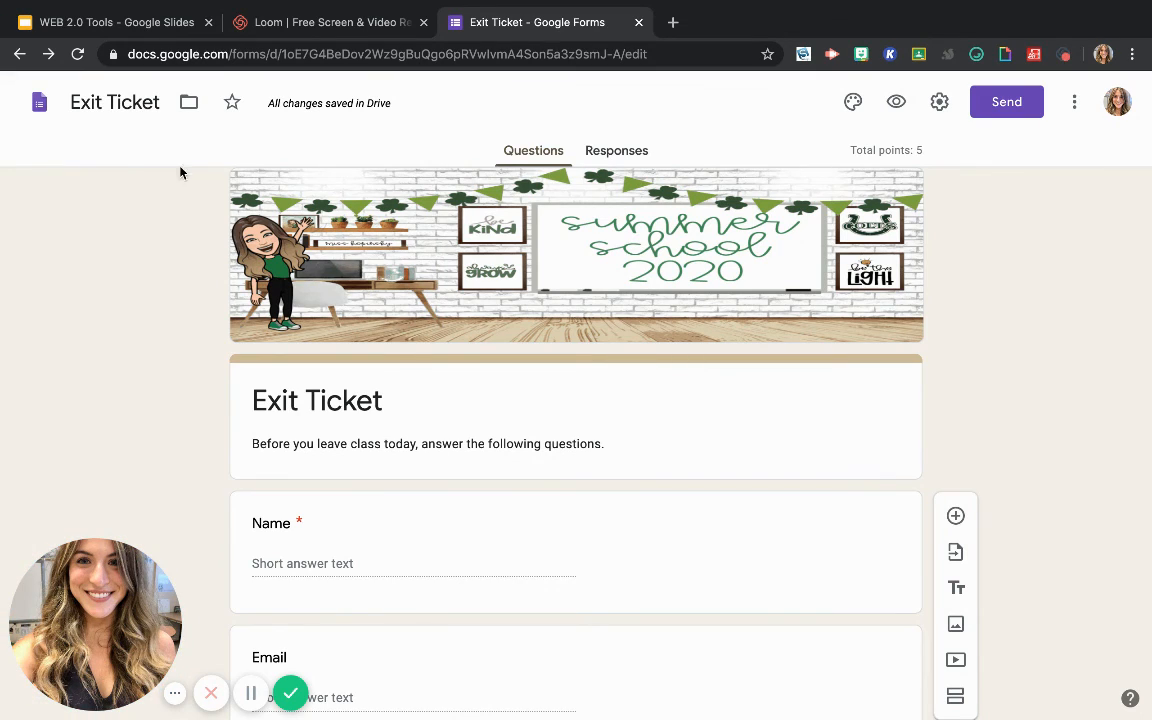
left_click(40, 103)
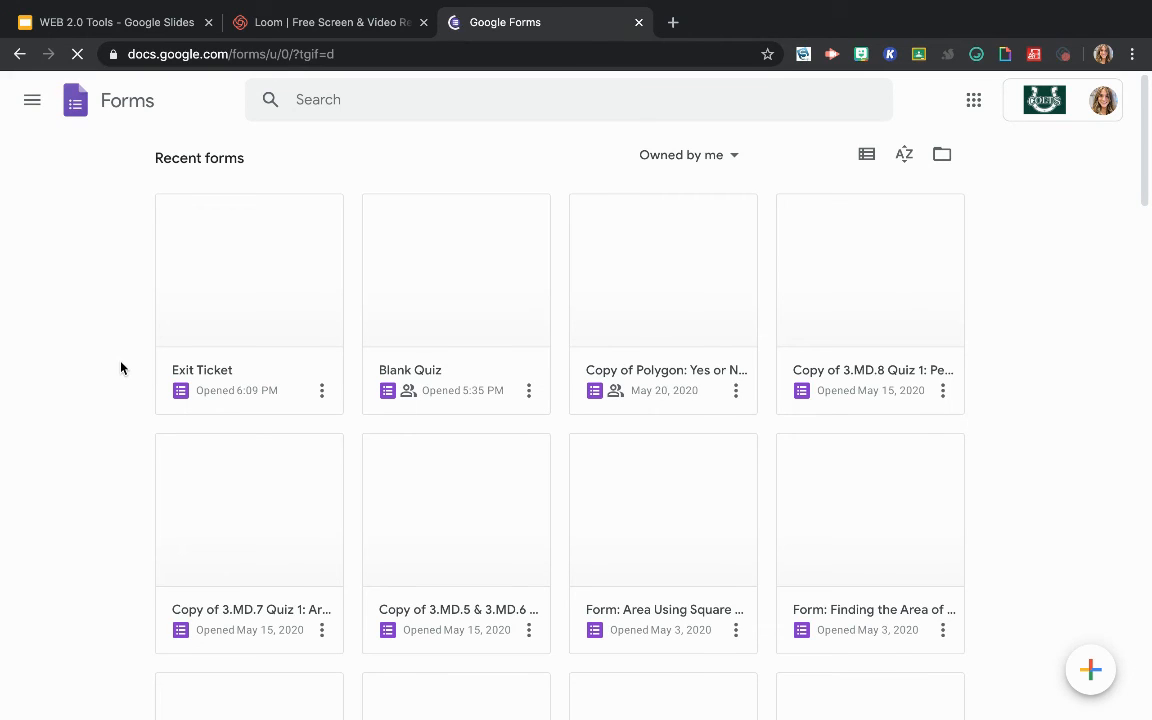
scroll(360, 480, "down", 4)
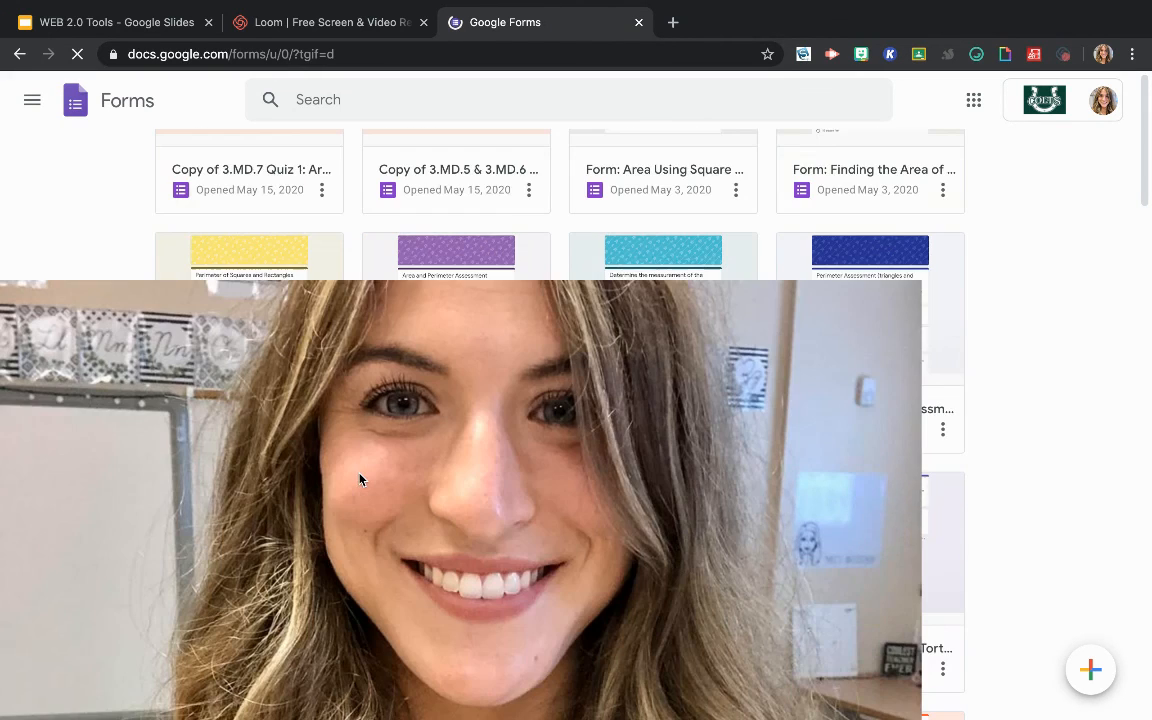
scroll(360, 480, "up", 2)
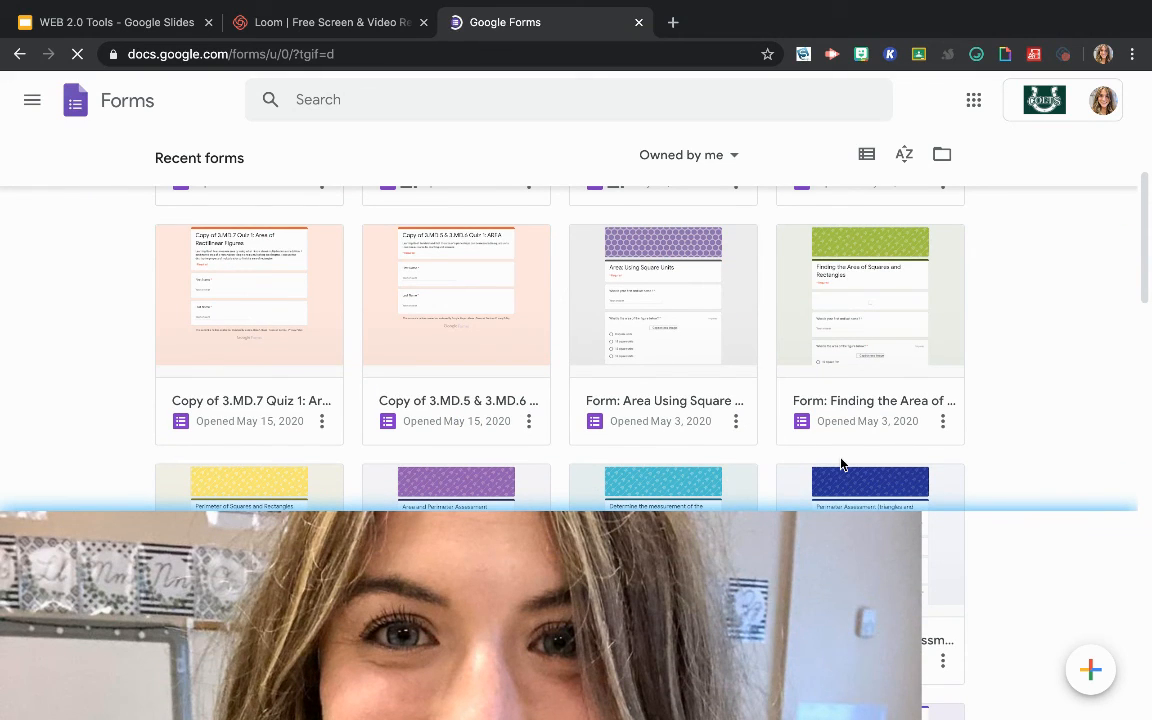
scroll(840, 464, "up", 2)
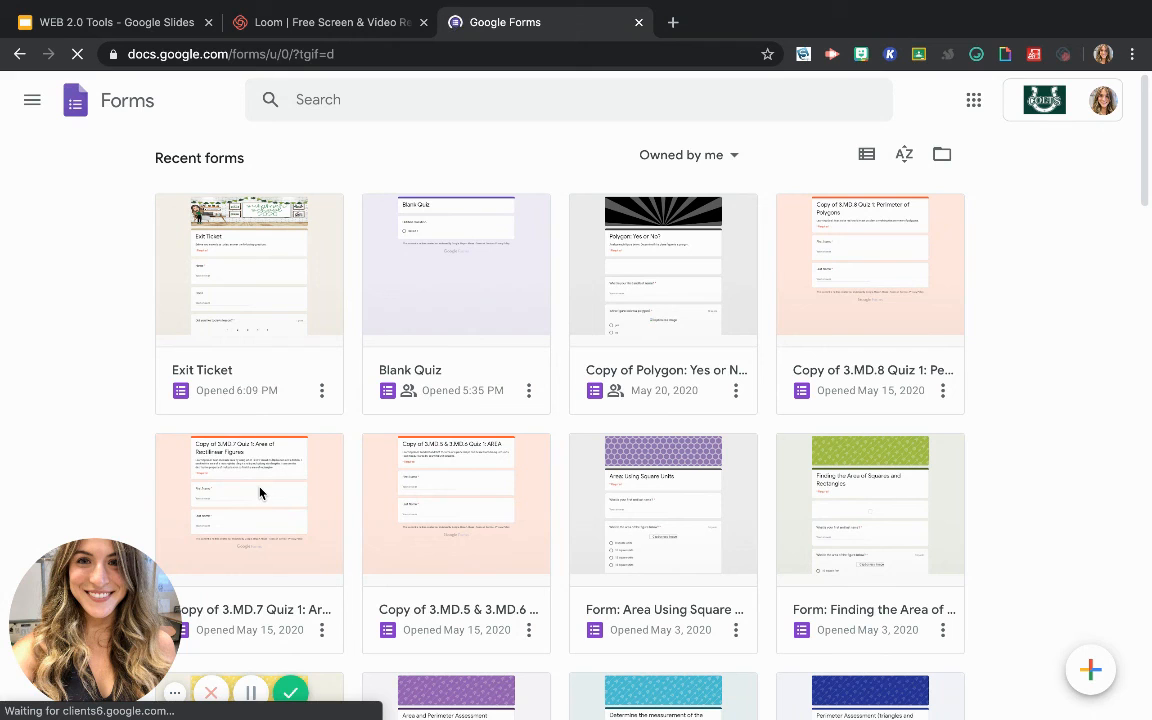
scroll(260, 494, "down", 2)
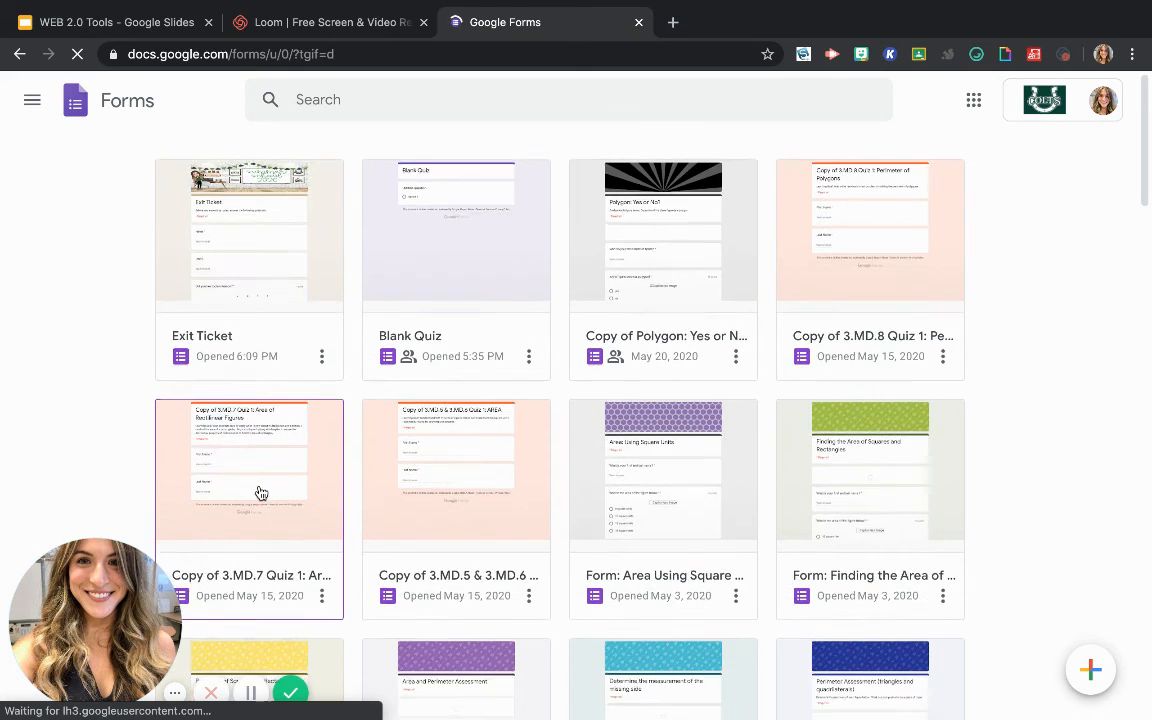
scroll(260, 493, "down", 2)
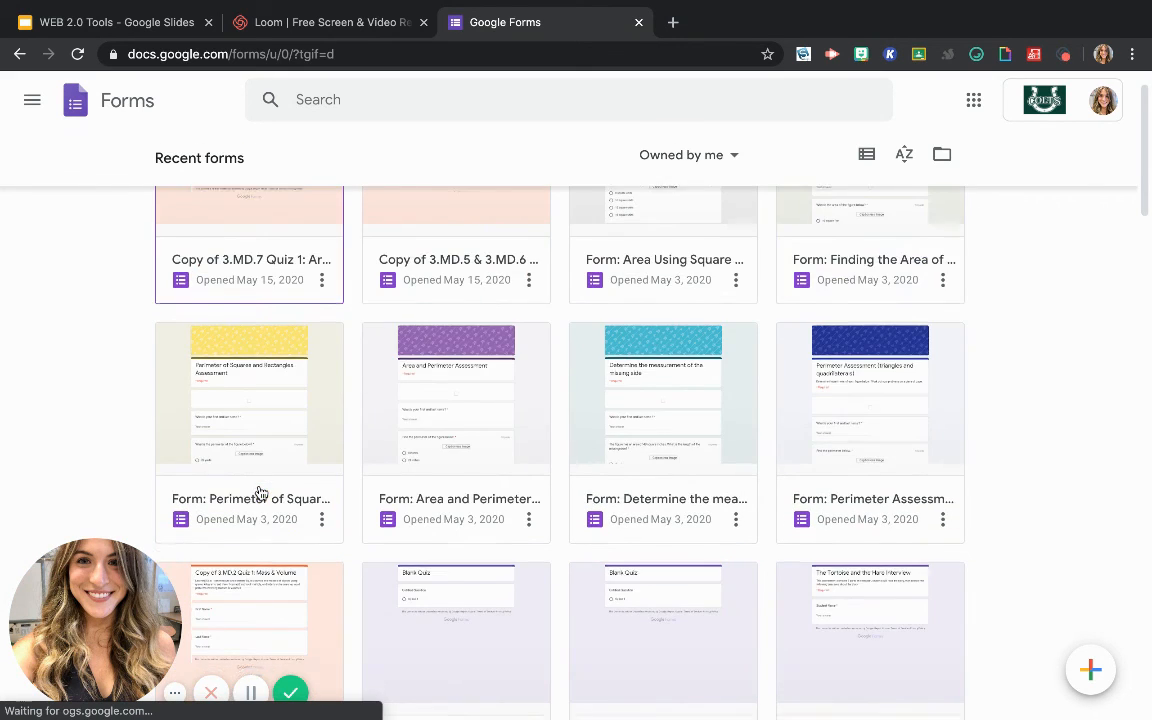
scroll(260, 493, "down", 5)
scroll(260, 491, "down", 3)
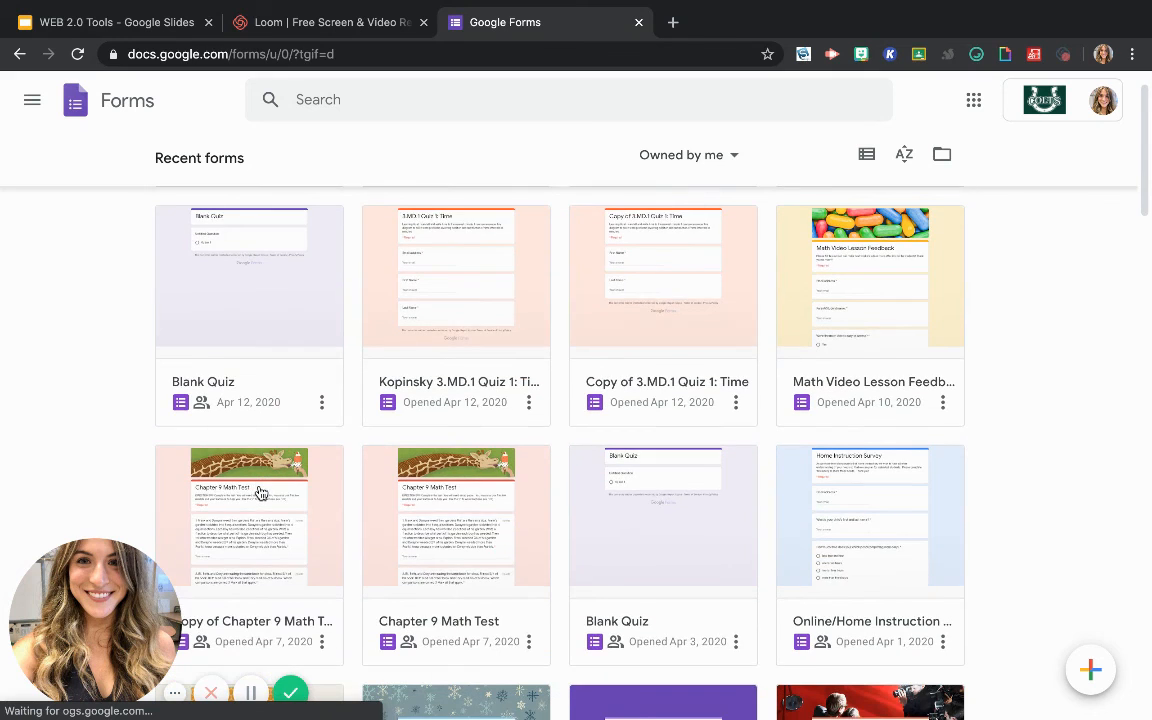
left_click(875, 269)
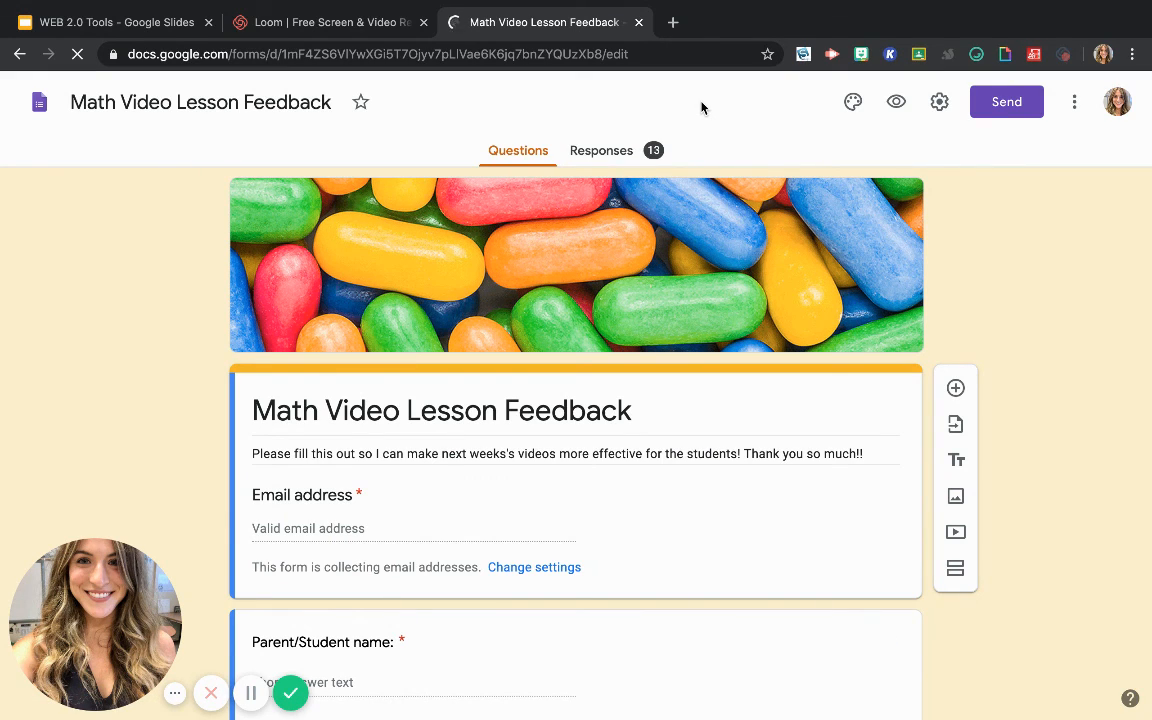
Review the response summary of the Math Video Lesson Feedback form, including respondents, yes/no charts and written comments
left_click(595, 152)
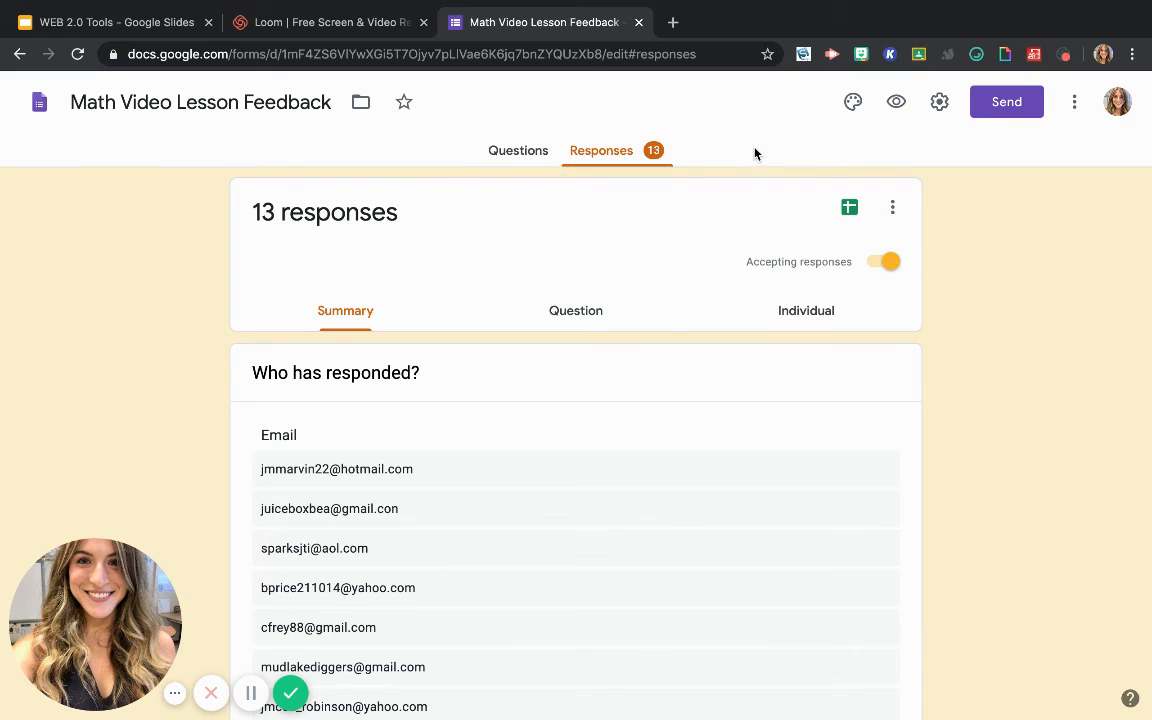
scroll(679, 535, "down", 5)
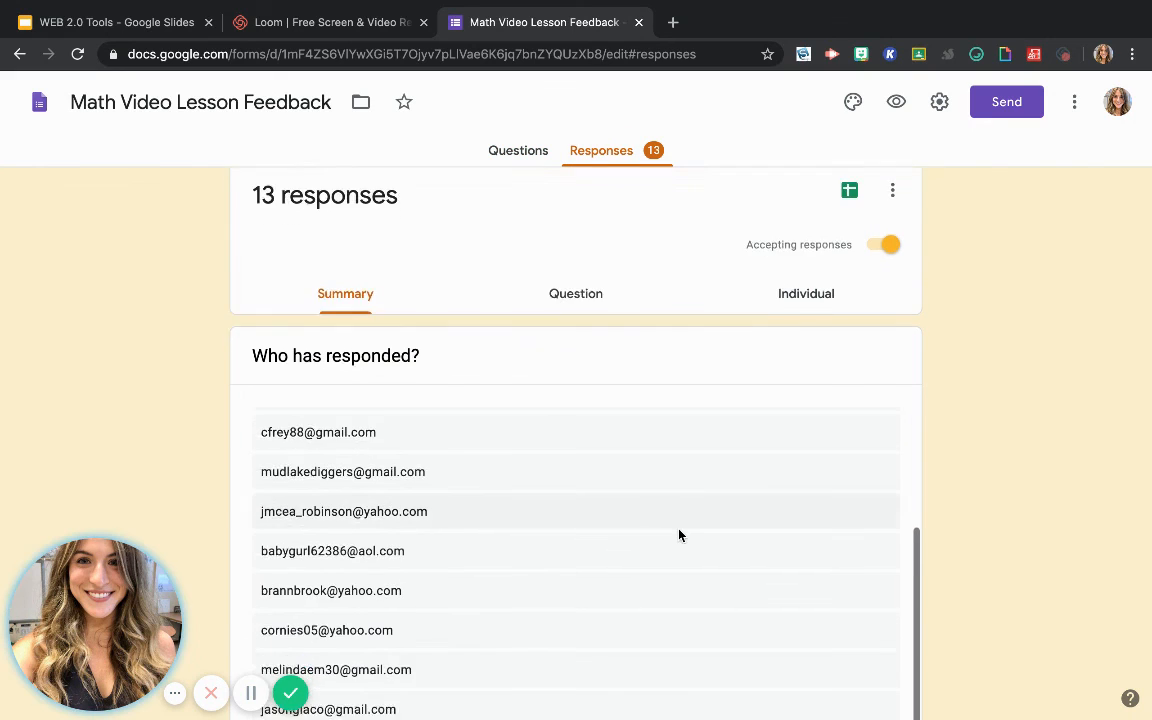
scroll(679, 535, "down", 10)
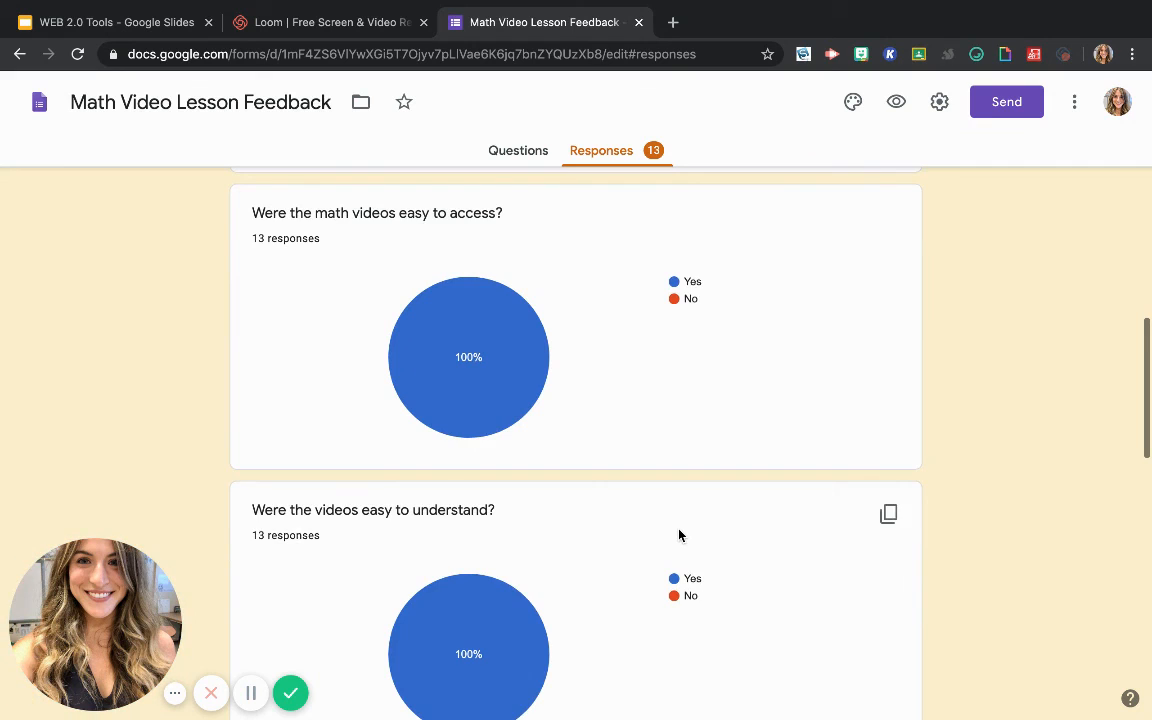
scroll(679, 535, "up", 1)
scroll(679, 535, "down", 1)
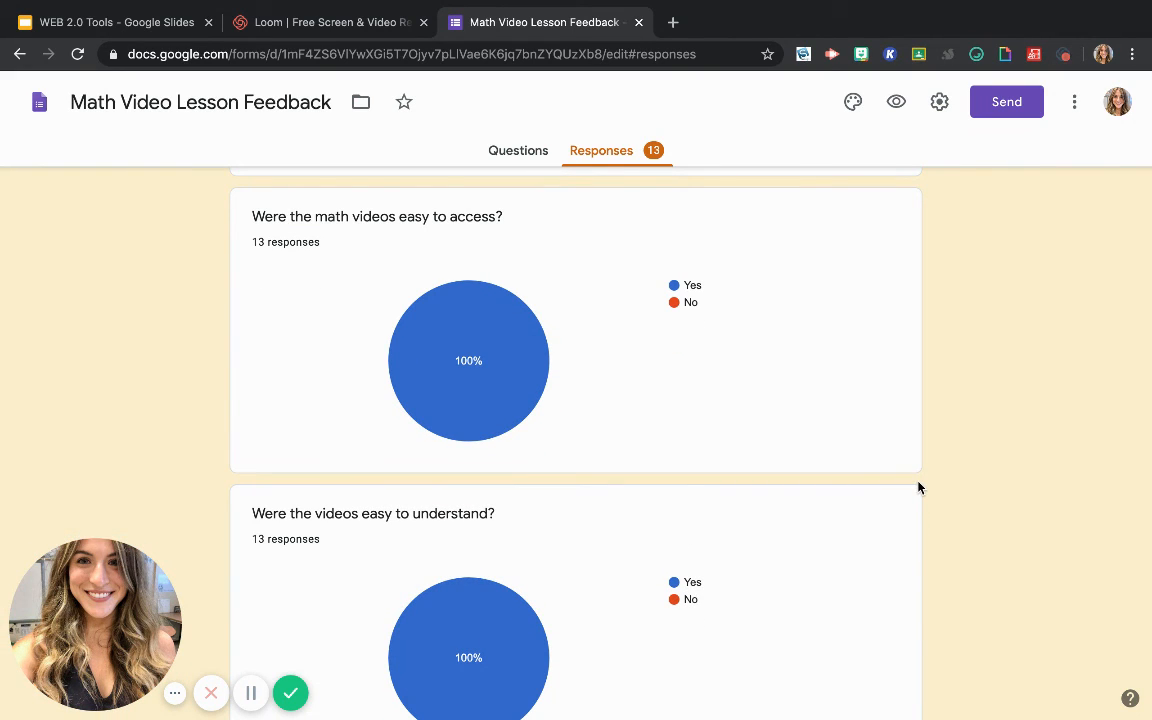
scroll(910, 486, "down", 1)
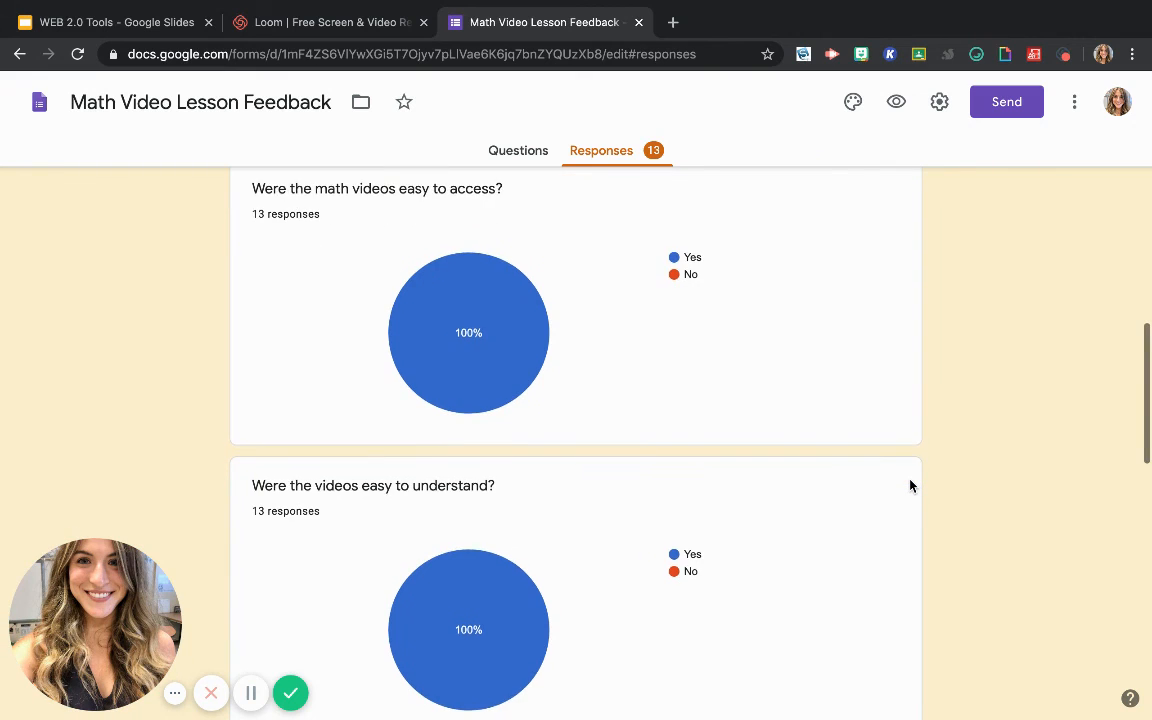
scroll(910, 486, "down", 4)
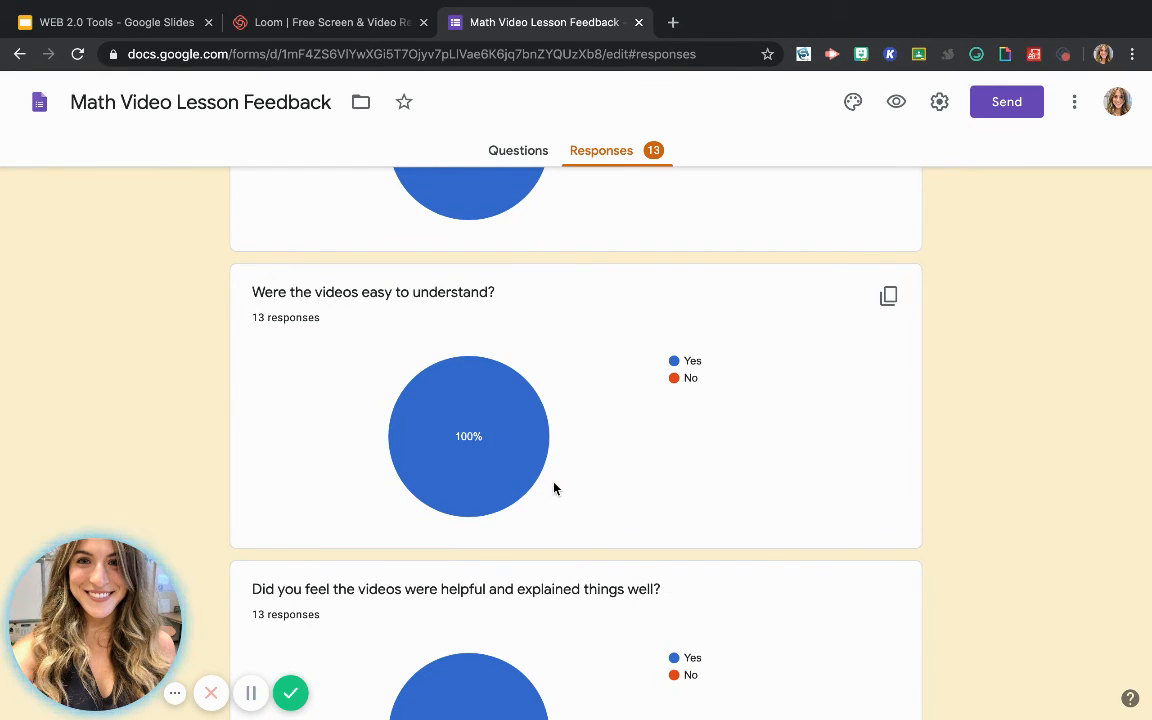
scroll(759, 491, "down", 3)
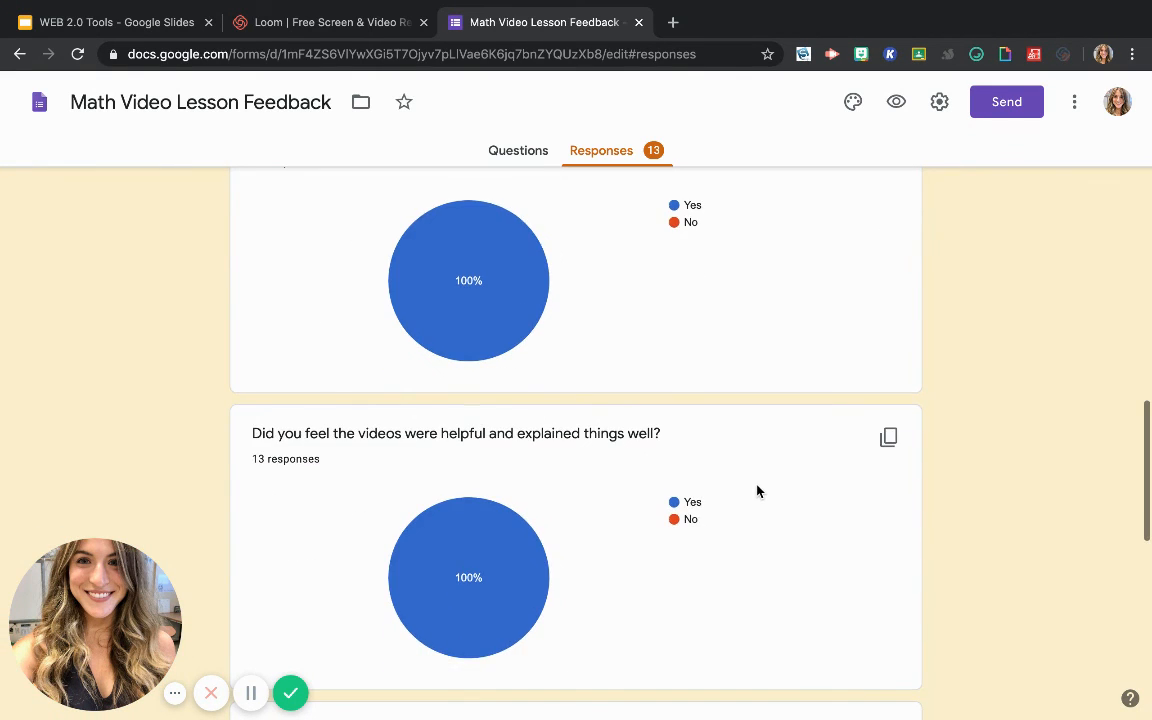
scroll(757, 491, "down", 7)
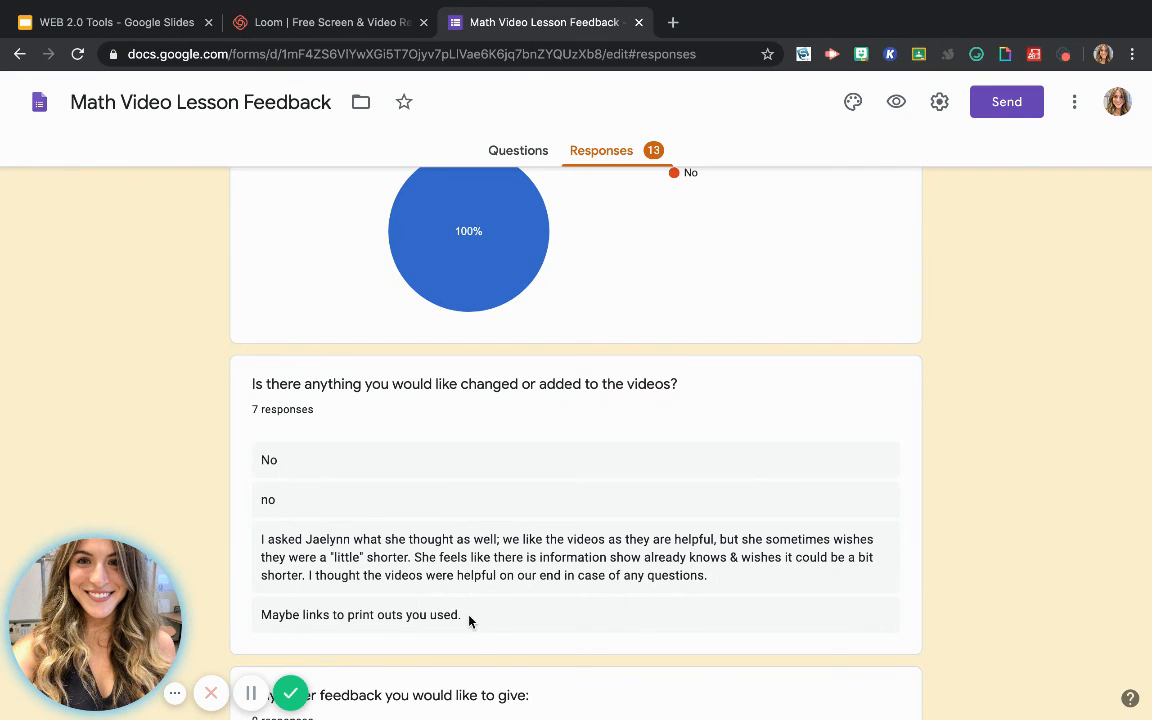
scroll(469, 621, "down", 5)
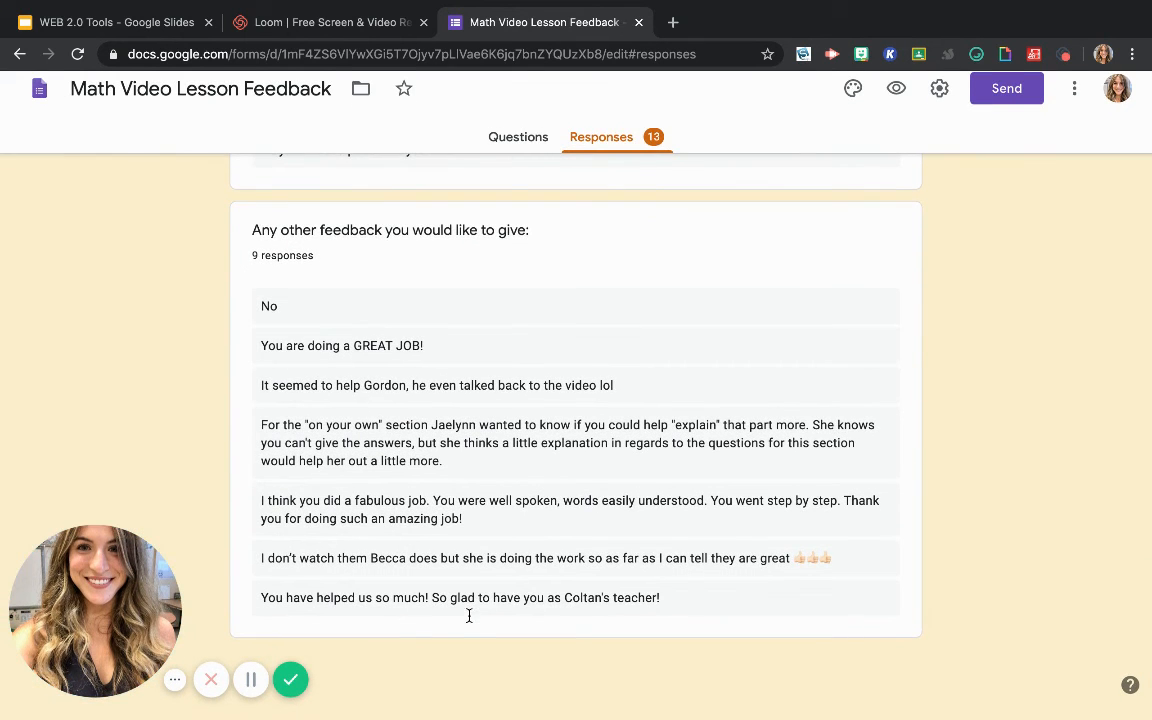
scroll(533, 441, "up", 2)
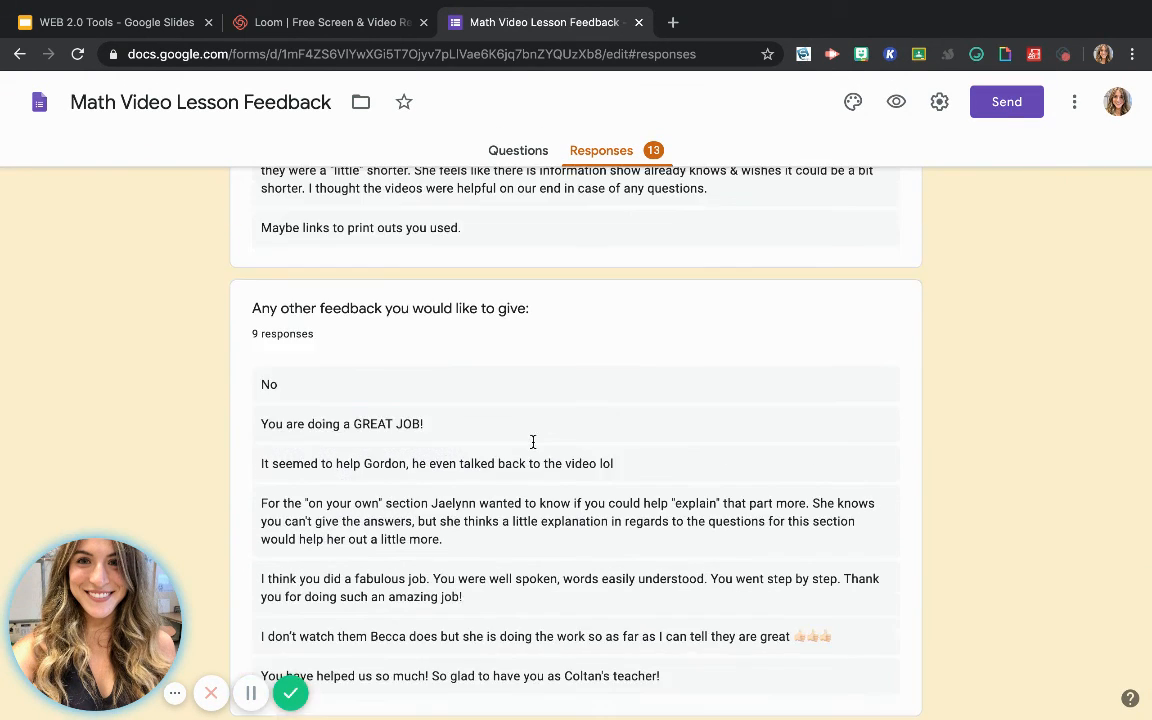
scroll(533, 441, "up", 15)
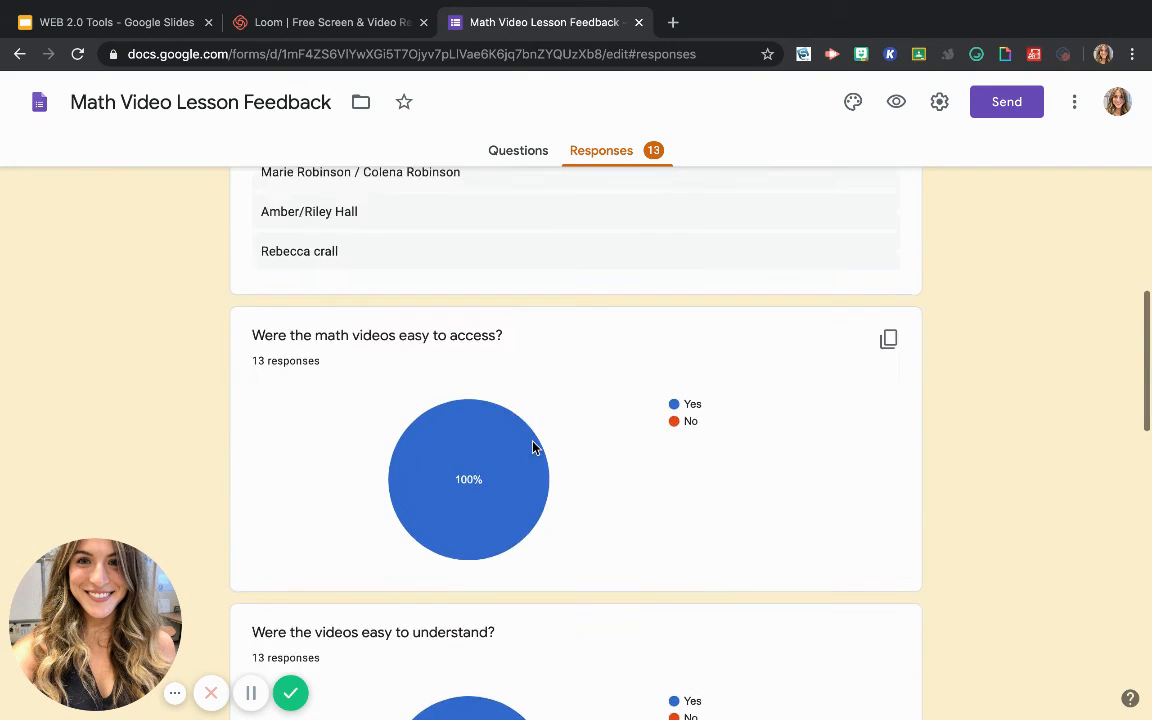
scroll(533, 447, "up", 12)
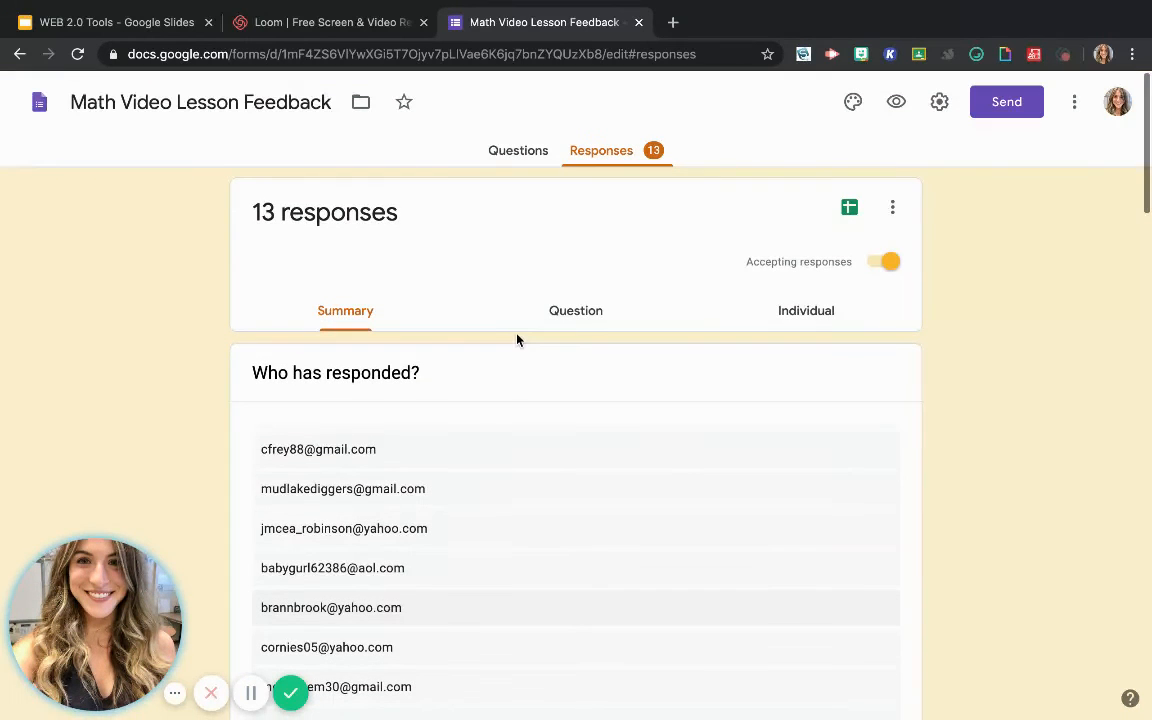
View the responses grouped by question, examining the answers to "Parent/Student name:"
left_click(587, 313)
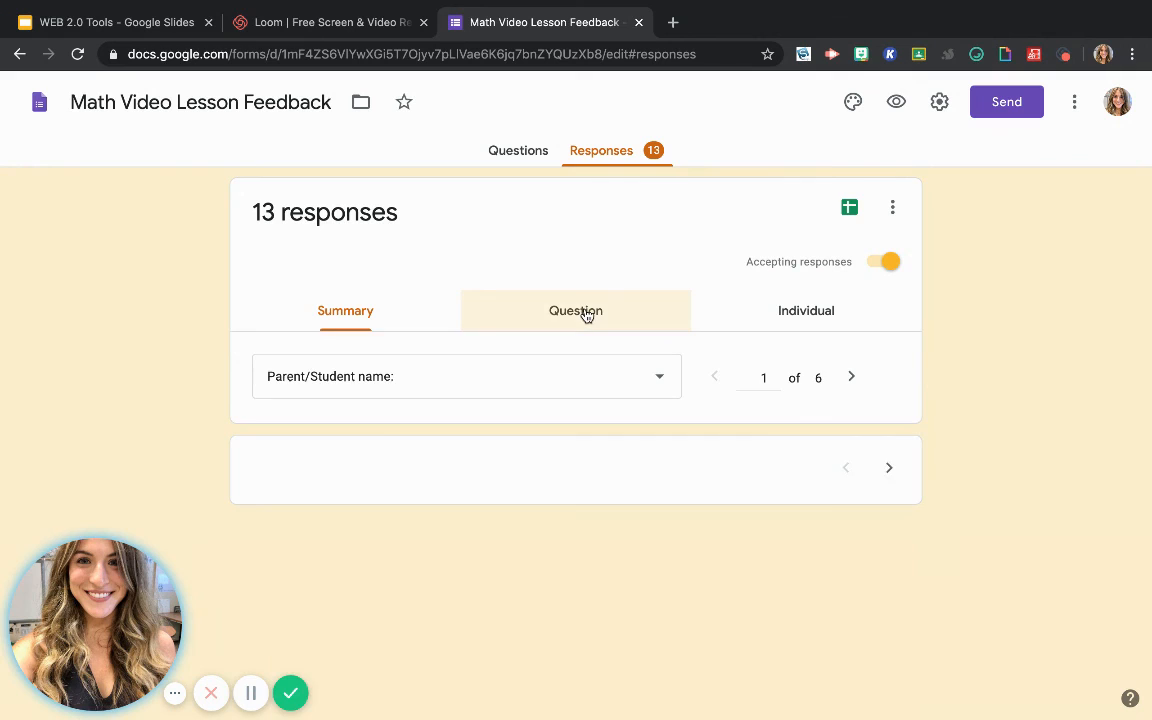
scroll(548, 604, "down", 8)
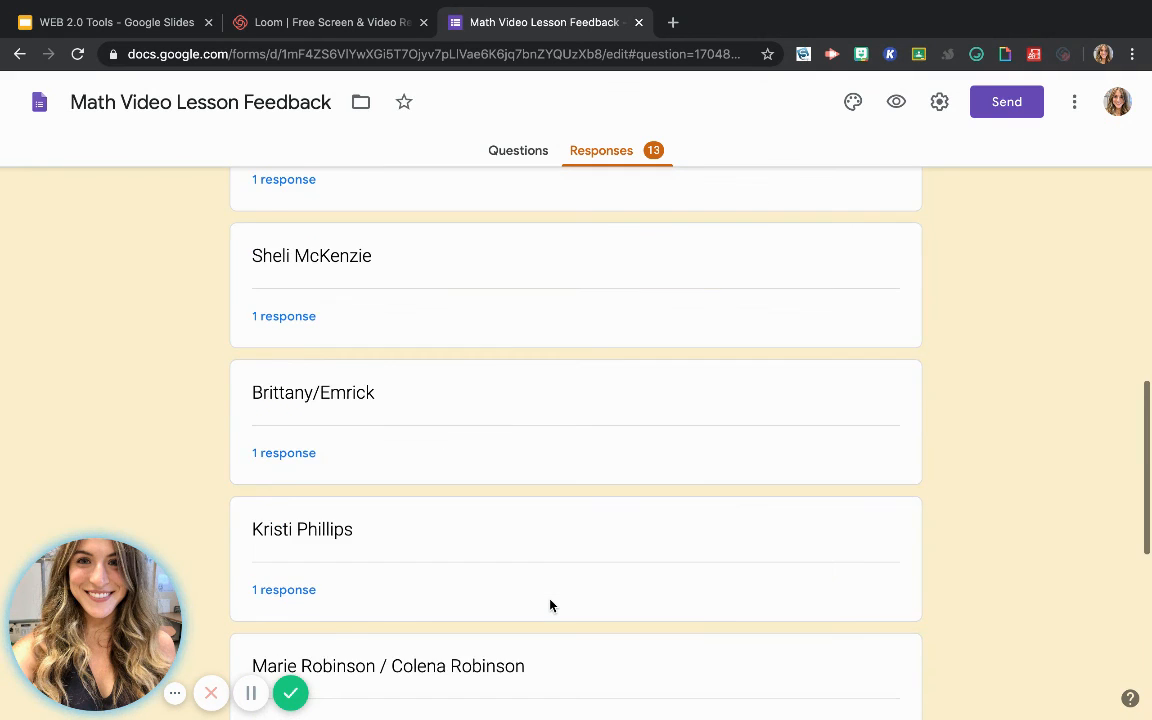
scroll(777, 363, "up", 10)
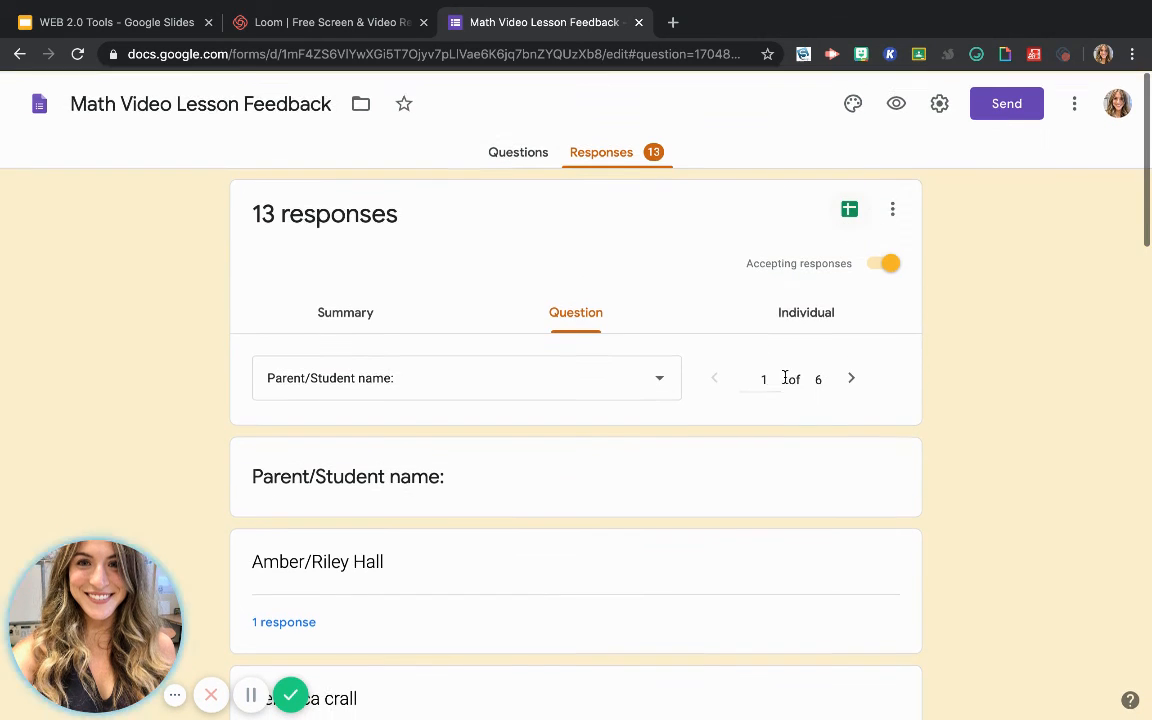
Read through the first respondent's individual submission, and return to the form's questions
left_click(792, 311)
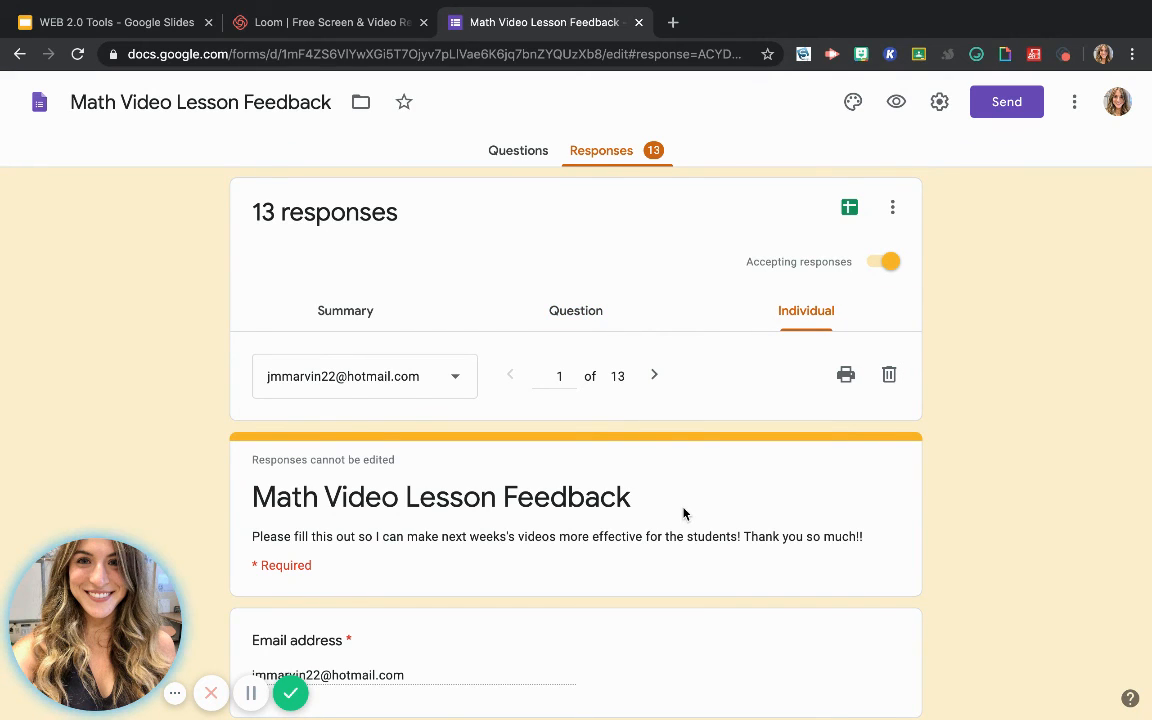
scroll(684, 514, "down", 7)
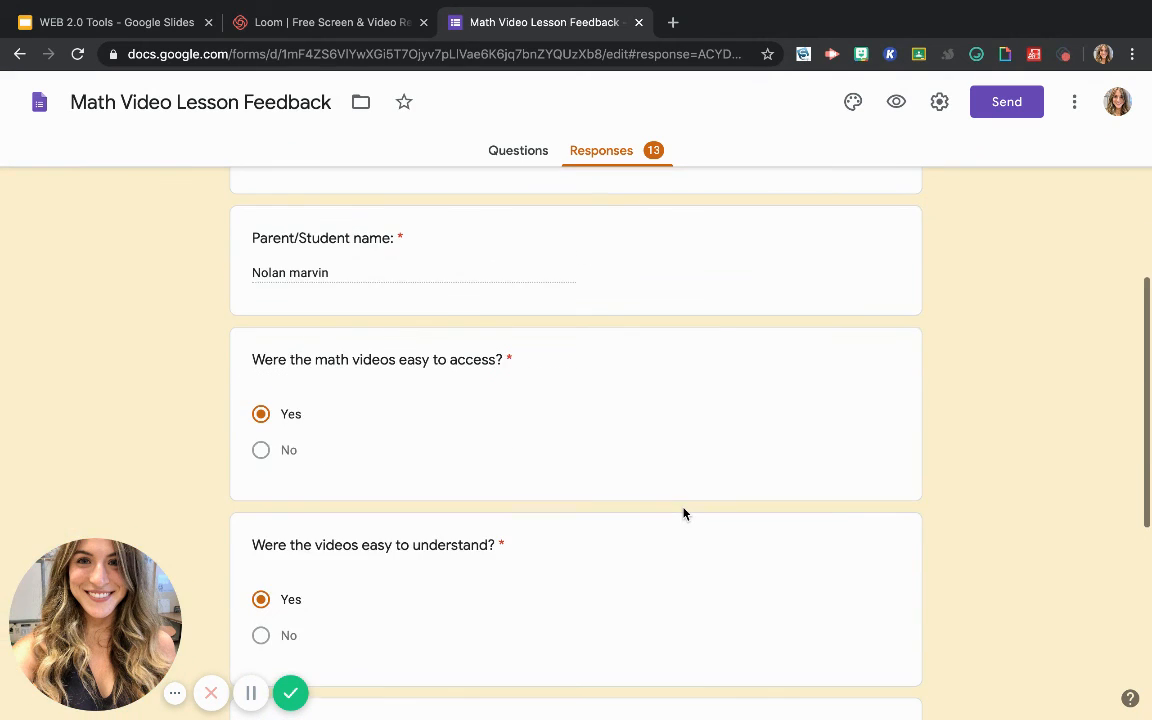
scroll(684, 514, "down", 3)
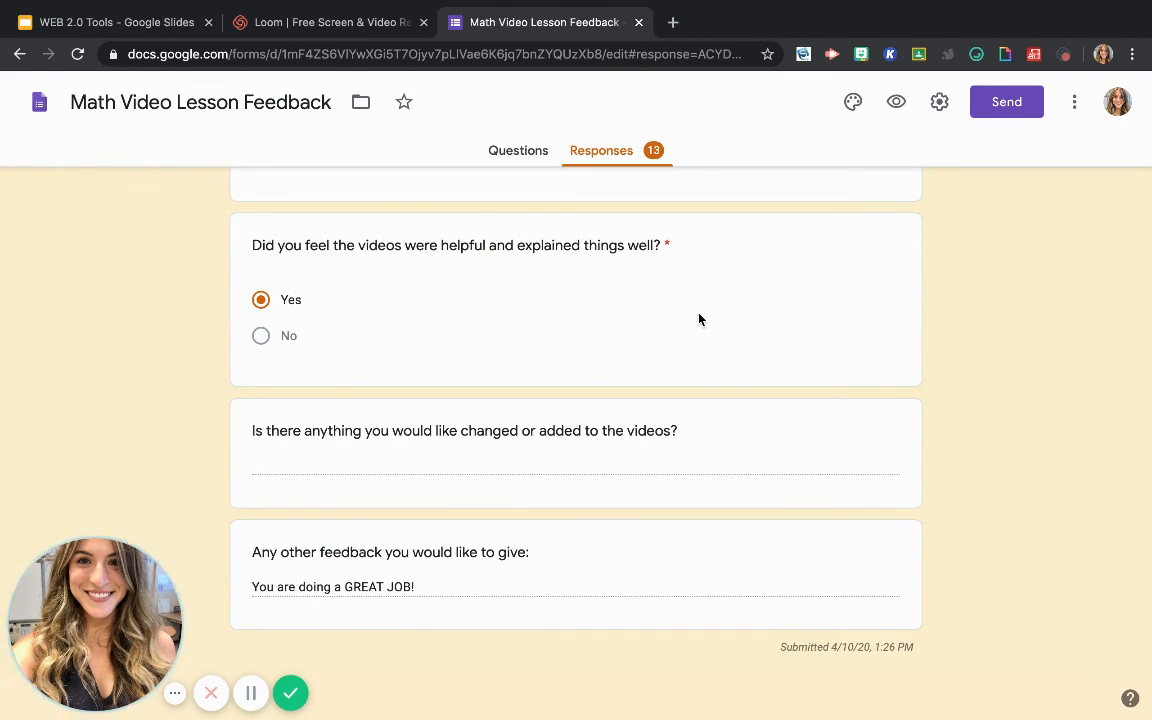
scroll(700, 320, "up", 7)
scroll(680, 300, "up", 3)
left_click(520, 152)
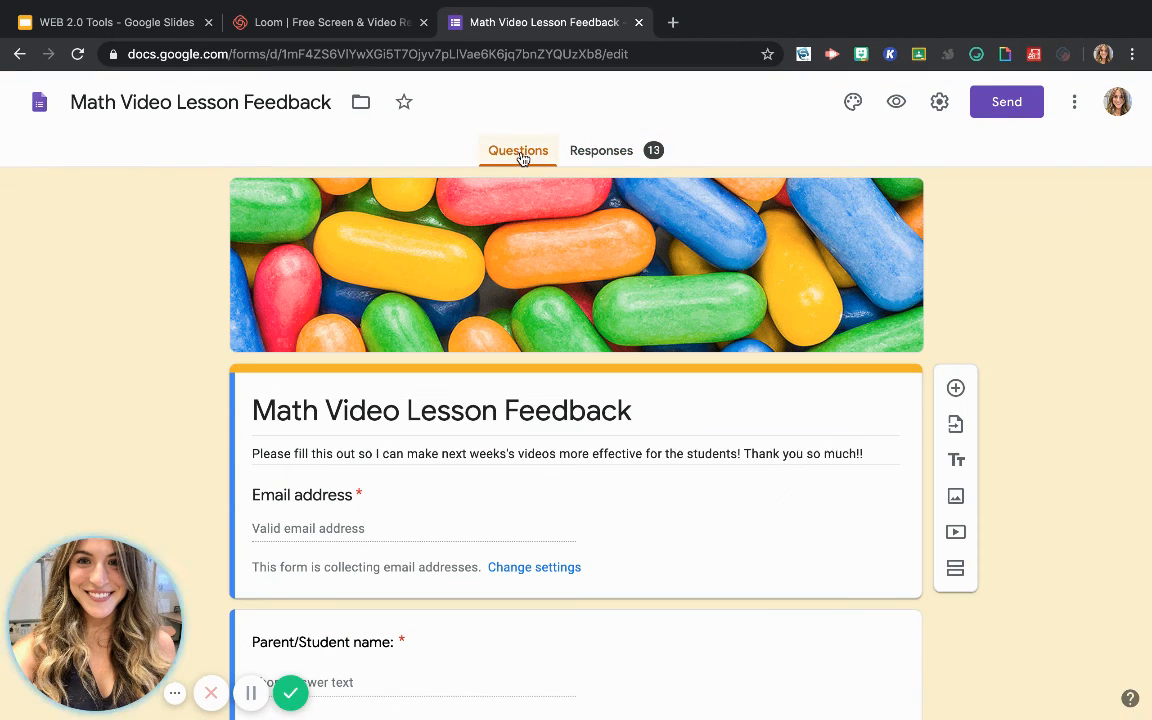